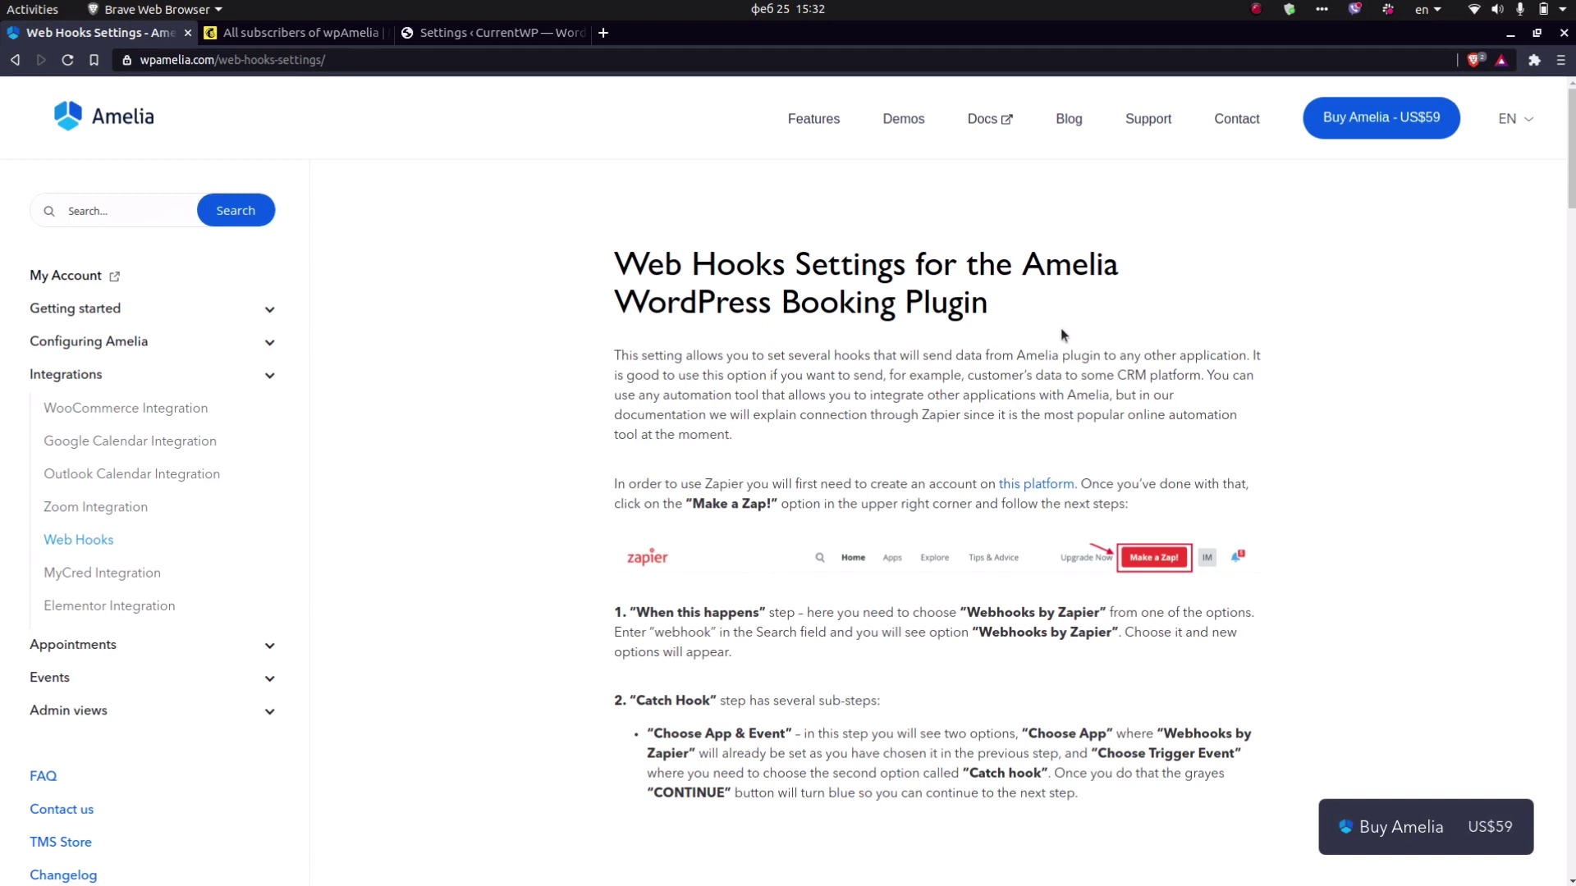
# Open Zapier from the docs link in a new tab and search apps for 'webh'.
pyautogui.middleClick(1044, 490)
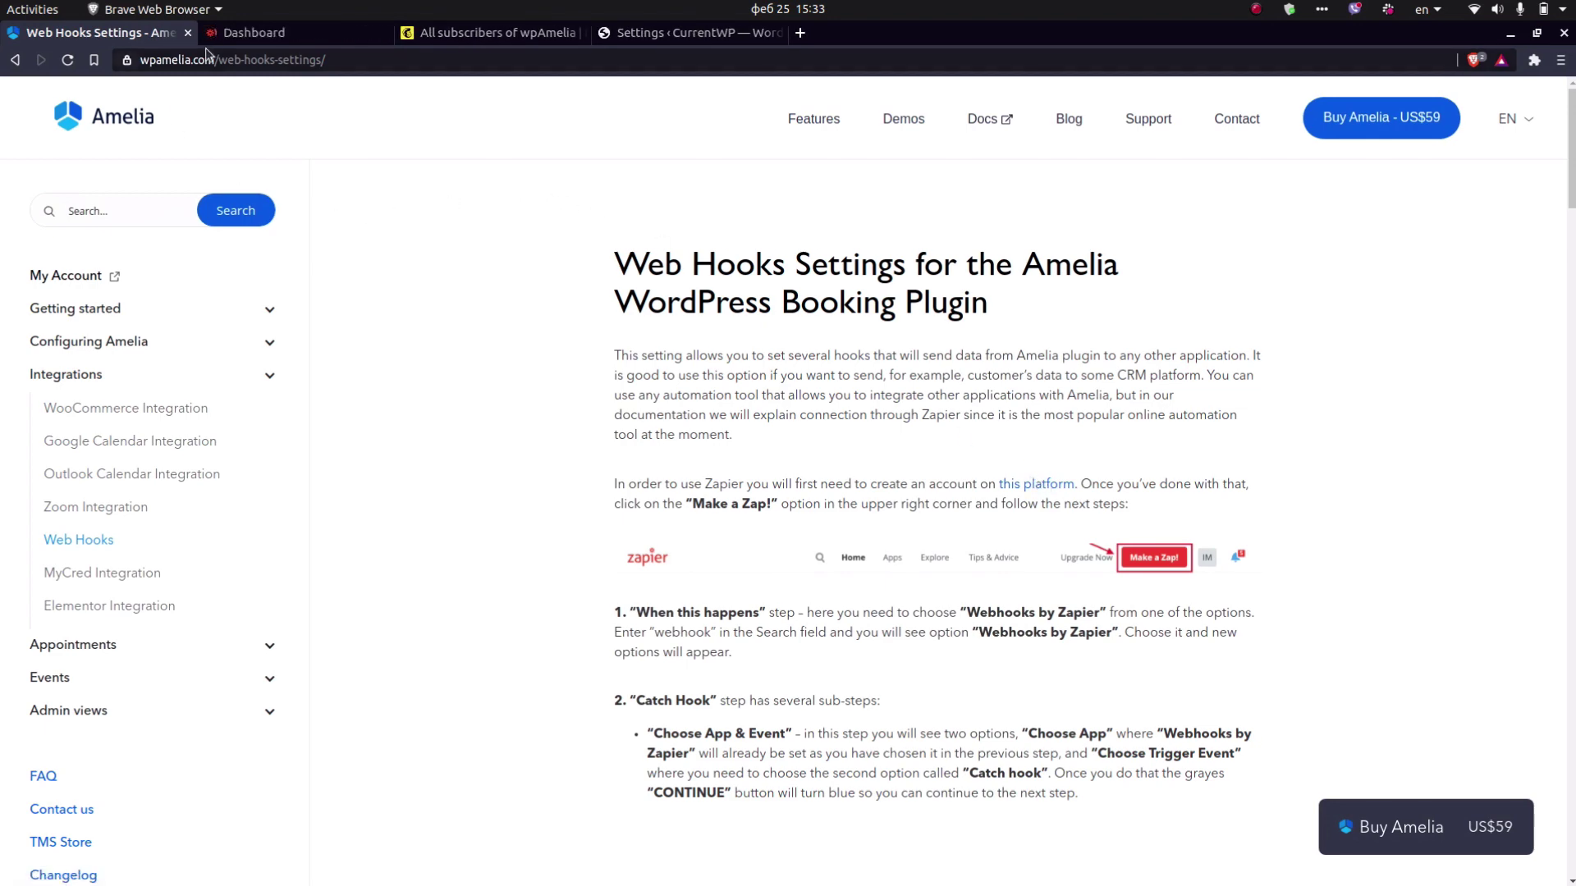
pyautogui.click(246, 33)
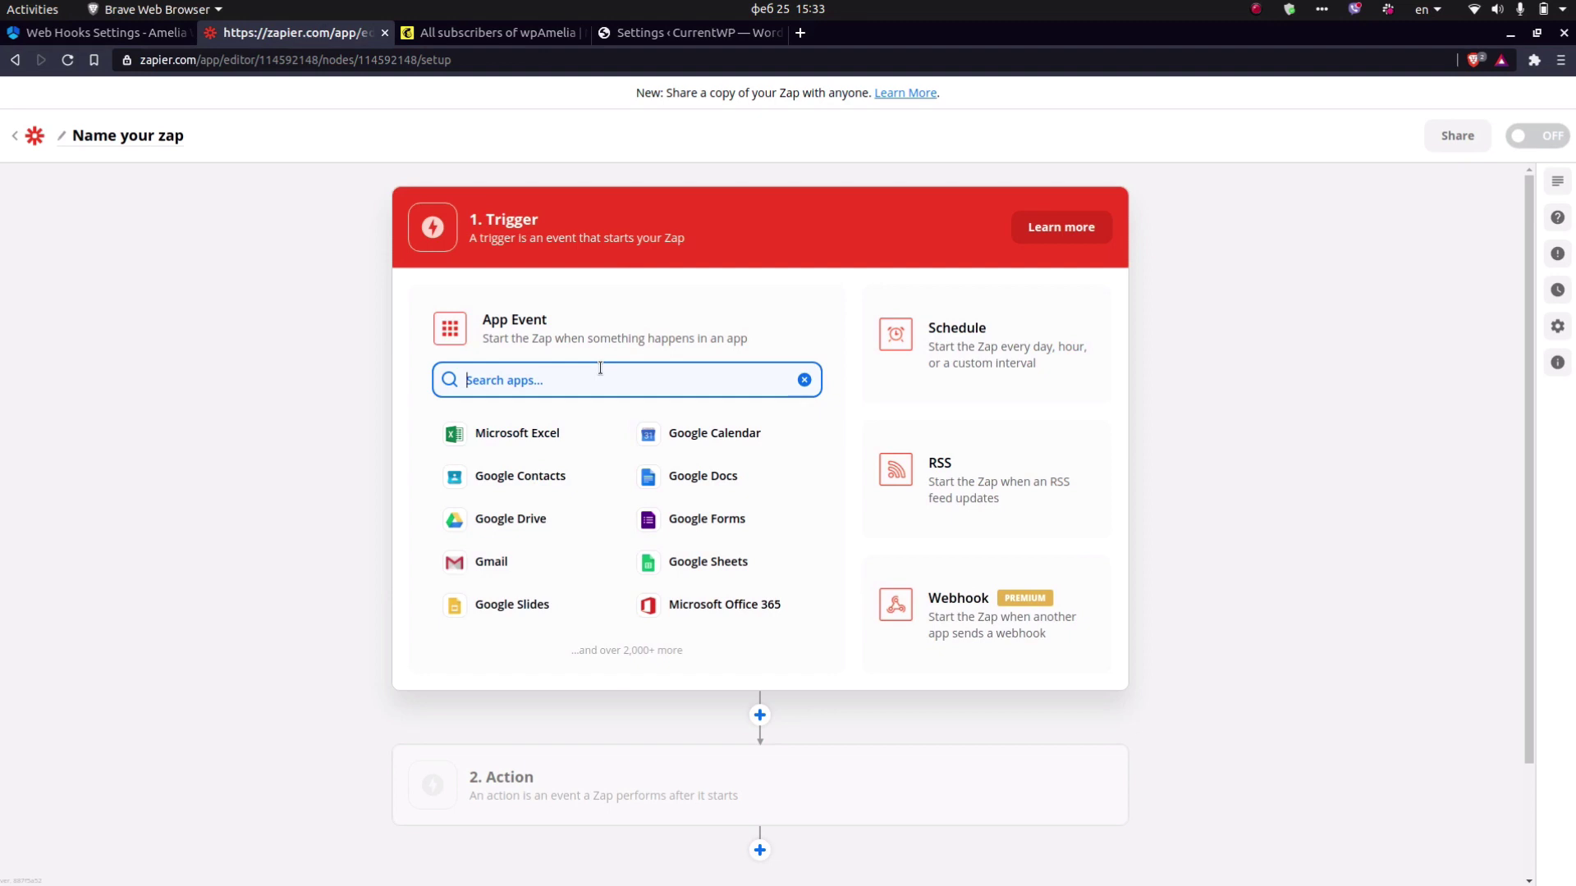
pyautogui.write('webh')
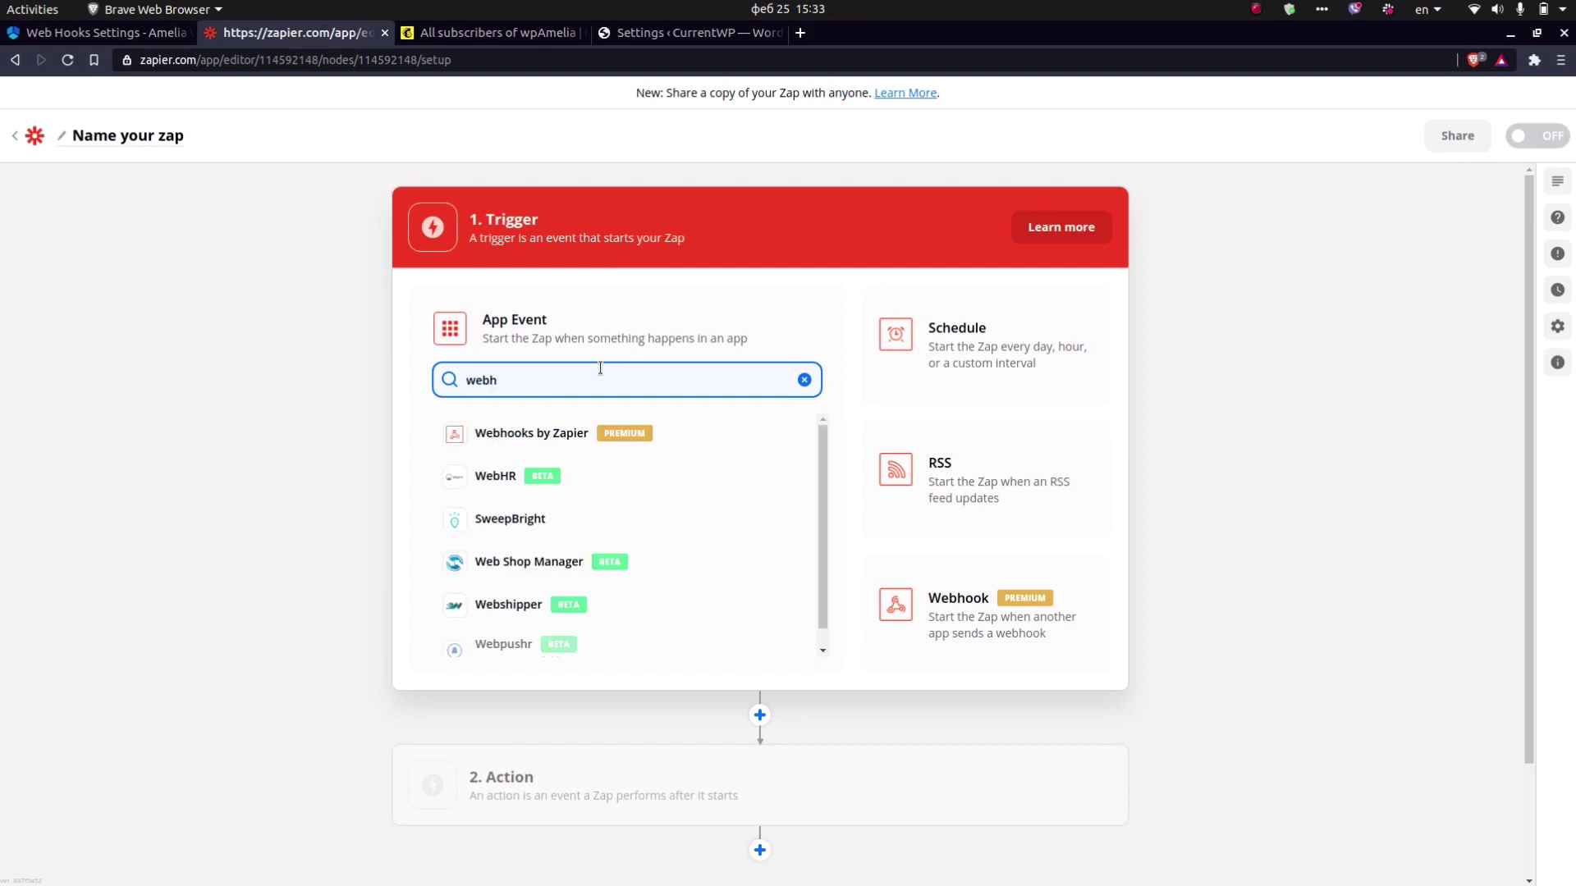
# Set the trigger to Webhooks by Zapier with the Catch Hook event and continue.
pyautogui.click(624, 441)
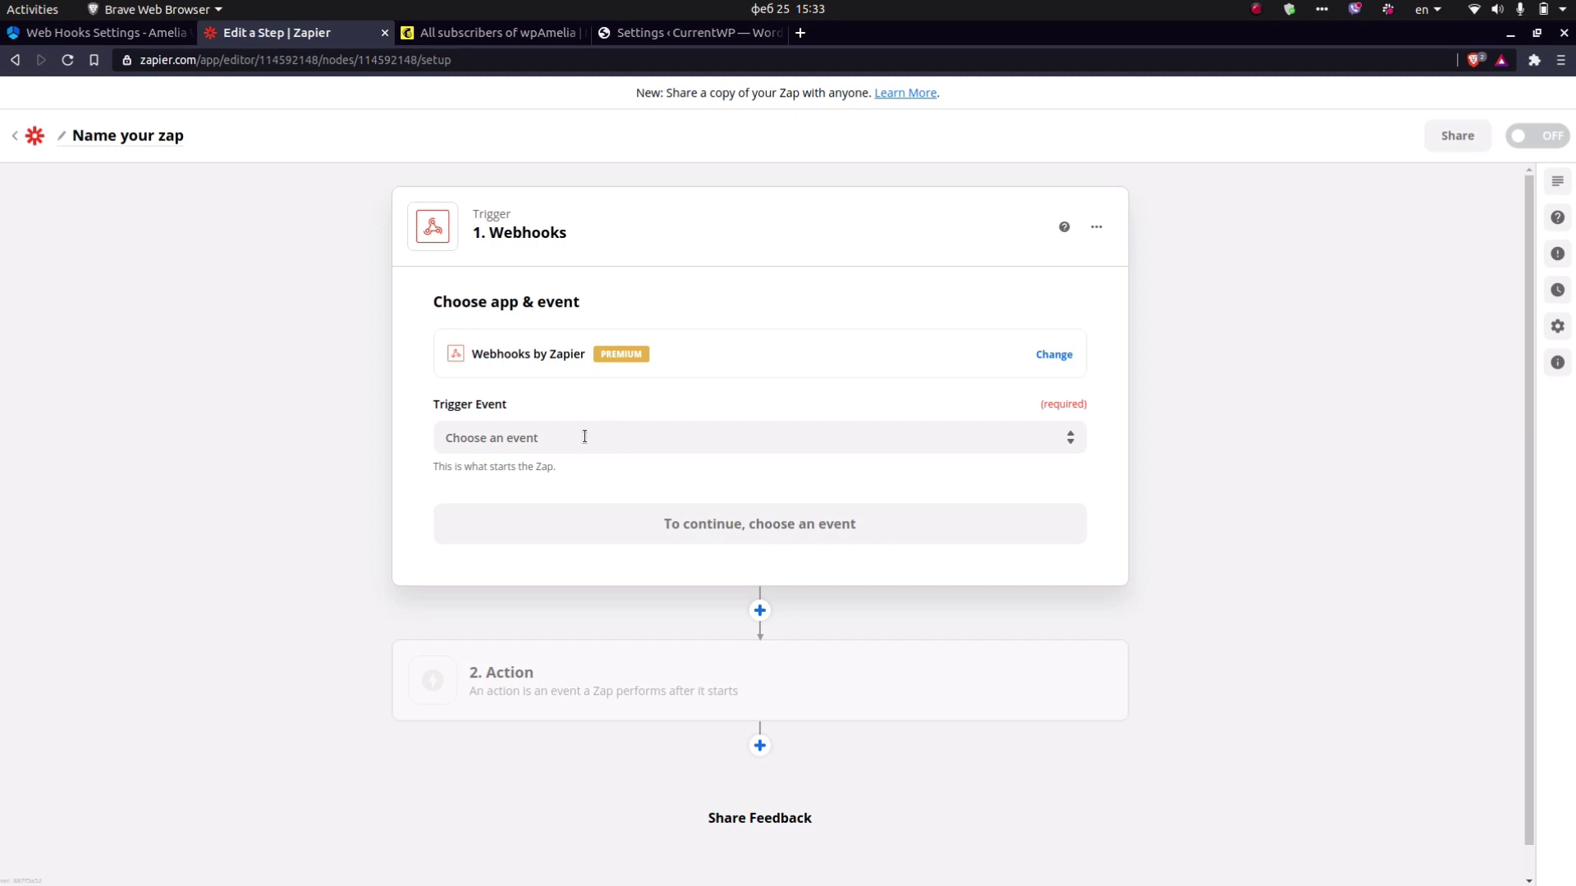
pyautogui.click(584, 437)
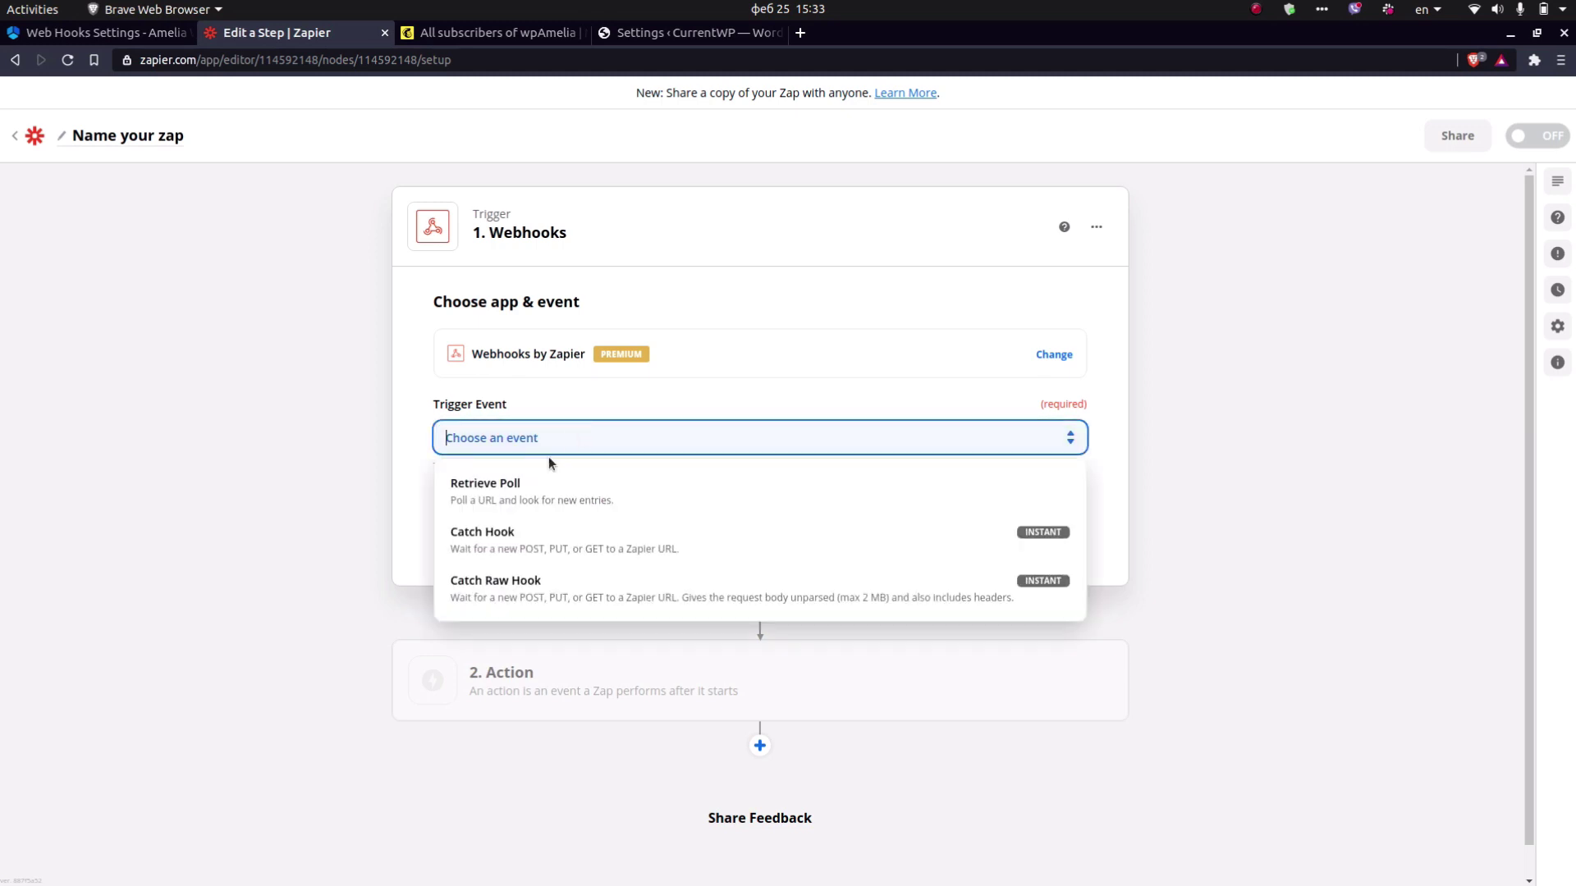
pyautogui.click(530, 535)
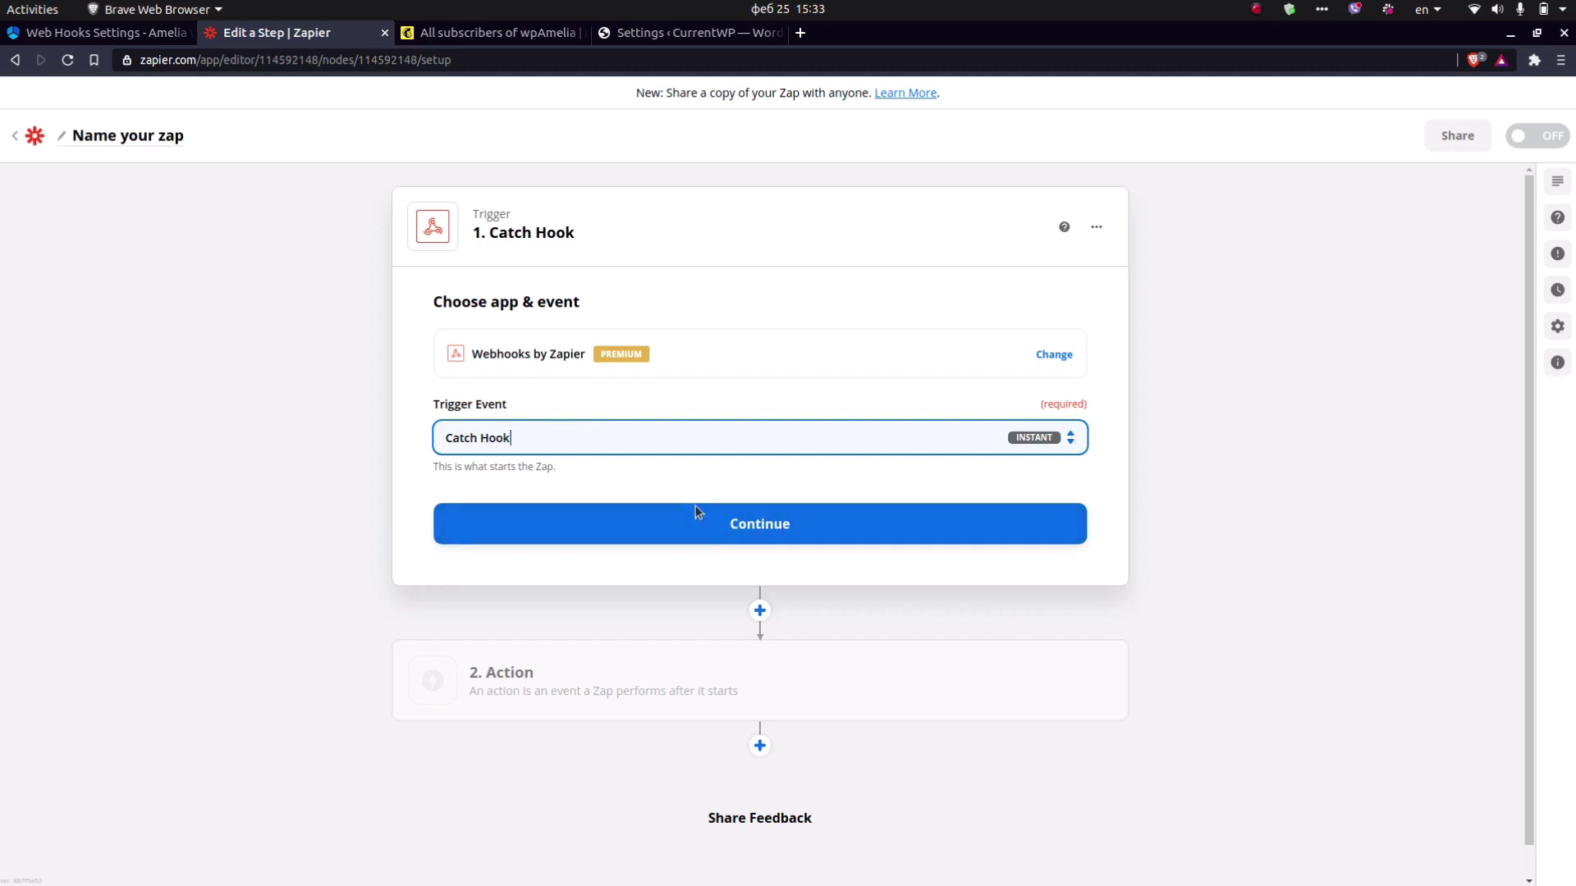
pyautogui.click(747, 523)
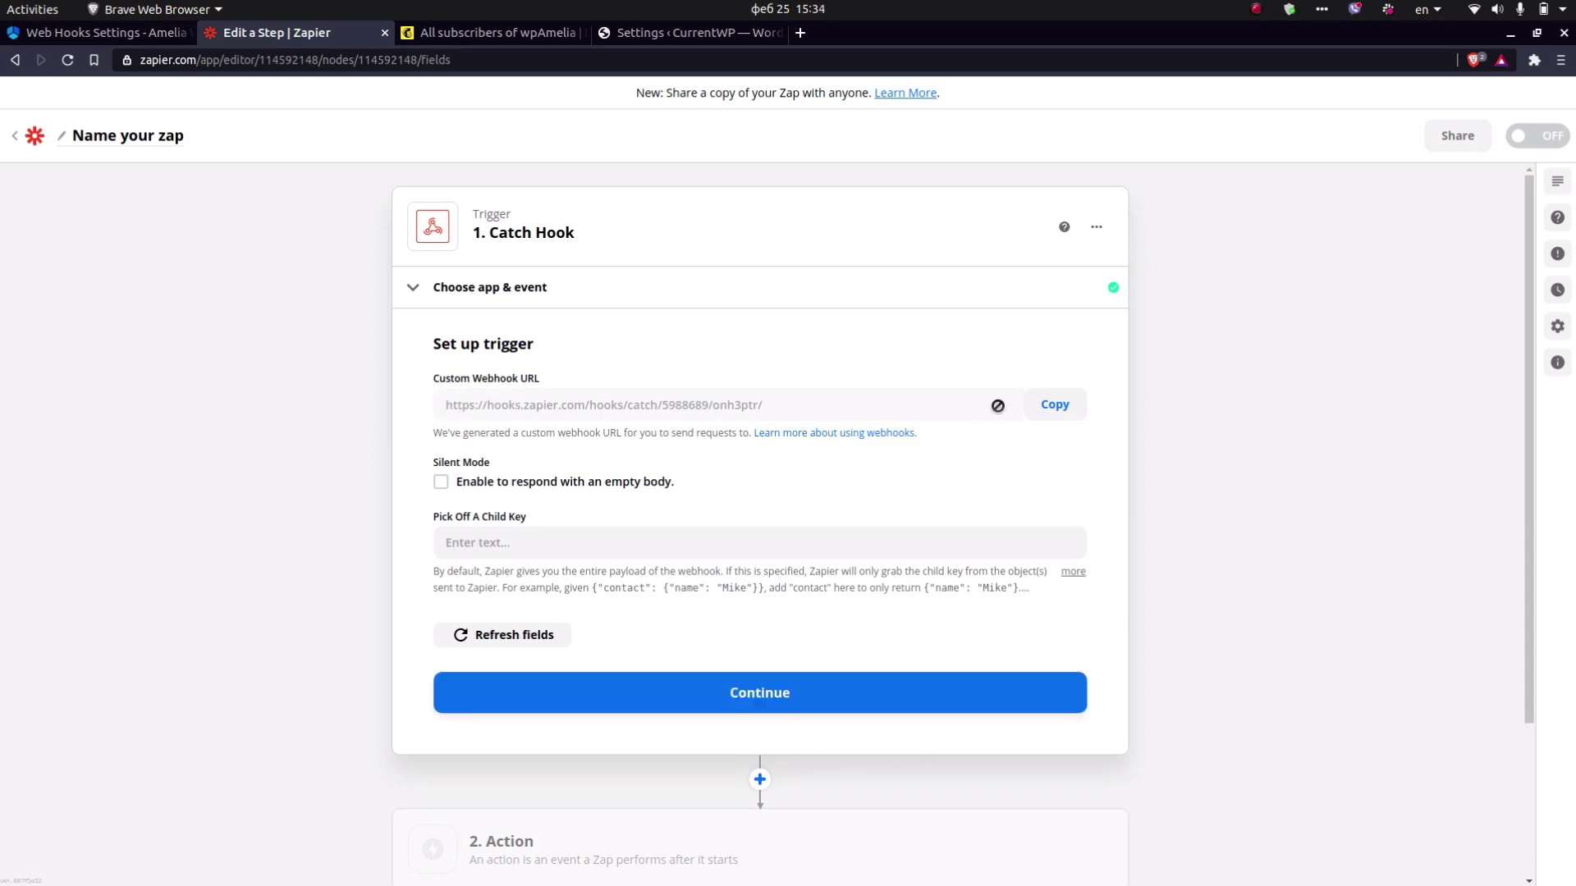
# Copy the Zapier webhook URL and paste it into a new Amelia web hook.
pyautogui.click(1043, 408)
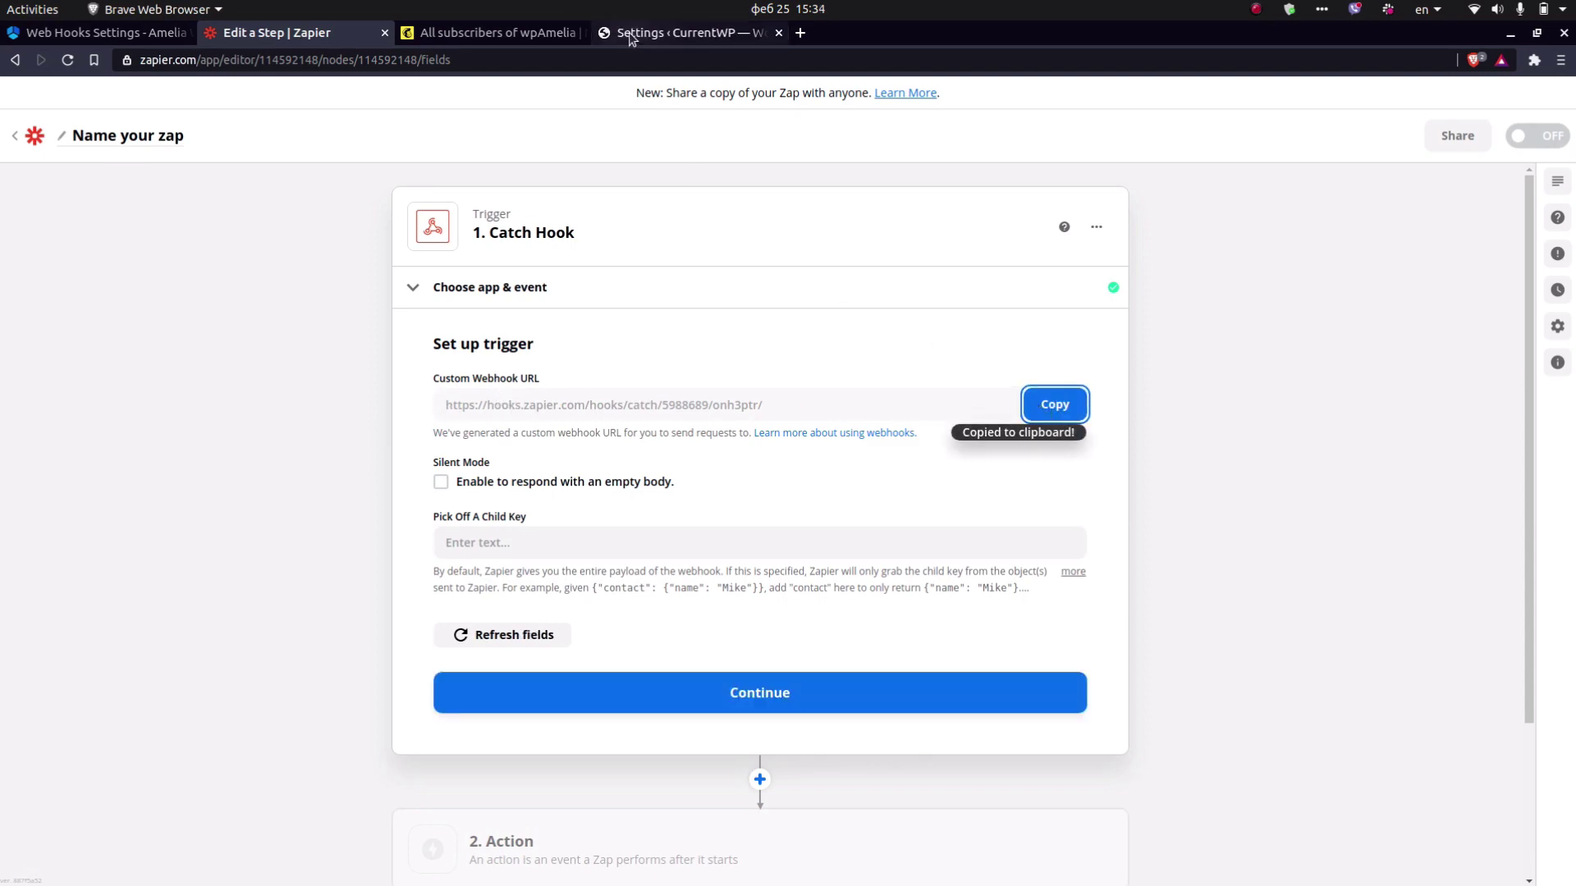
pyautogui.click(631, 34)
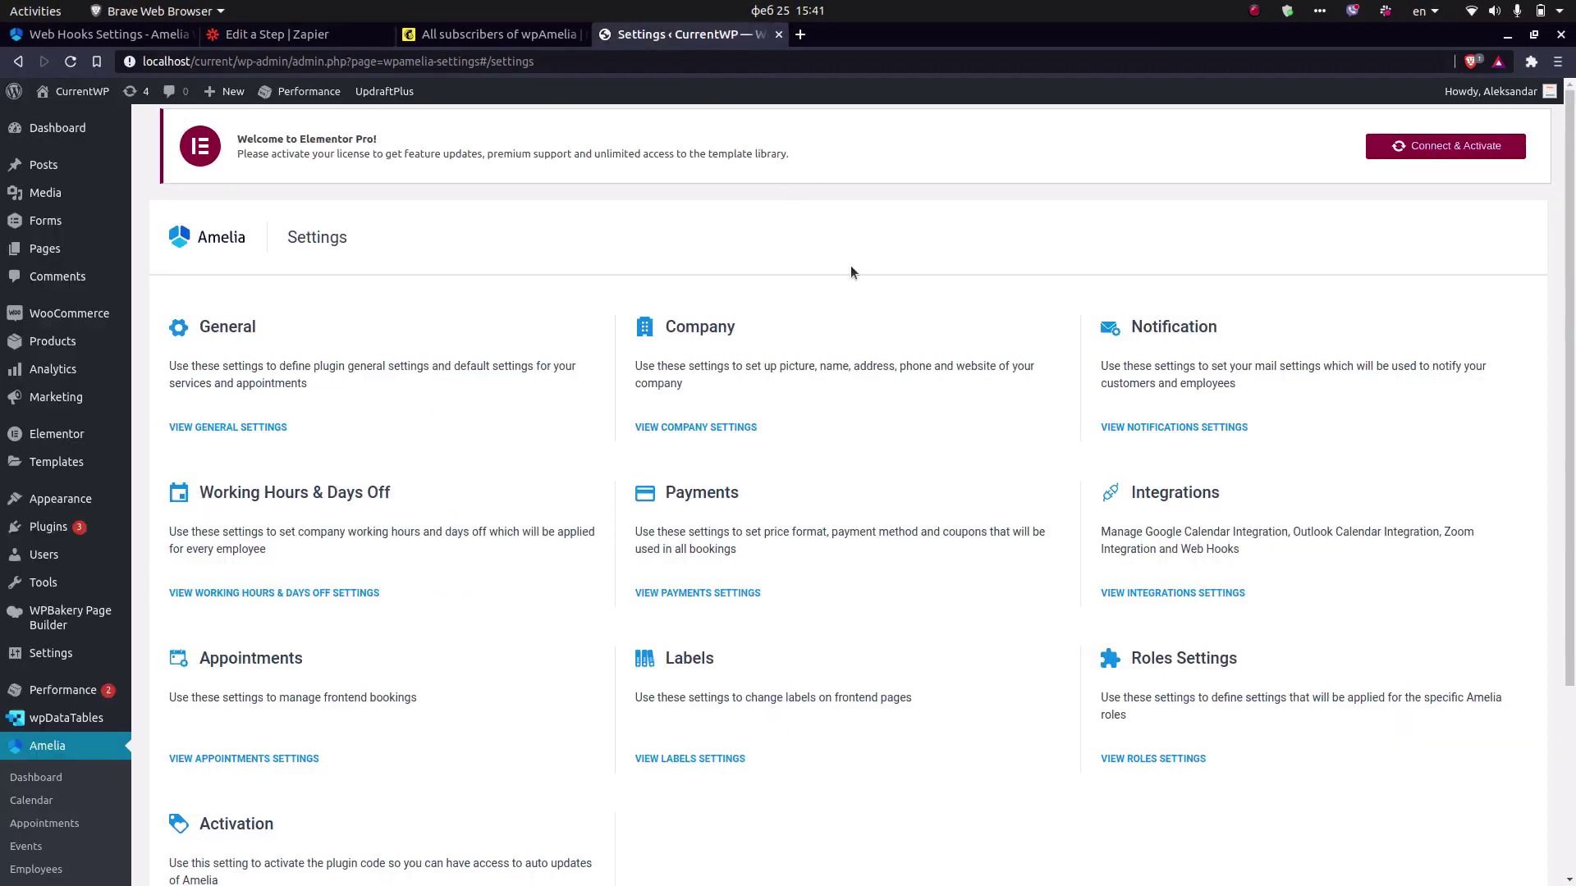
pyautogui.click(1165, 593)
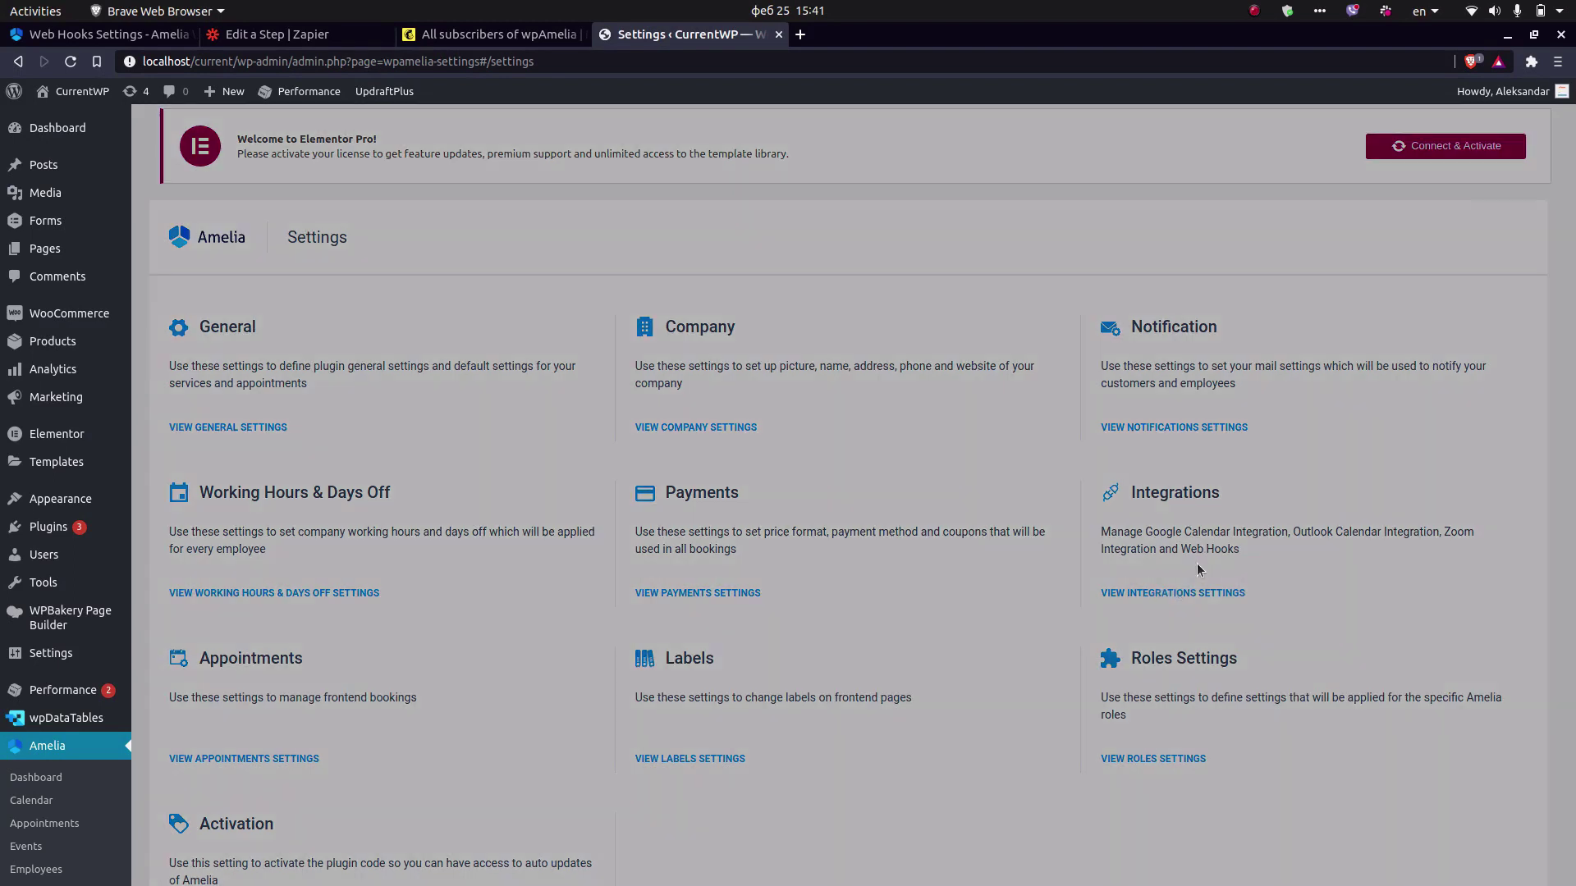
pyautogui.click(1509, 205)
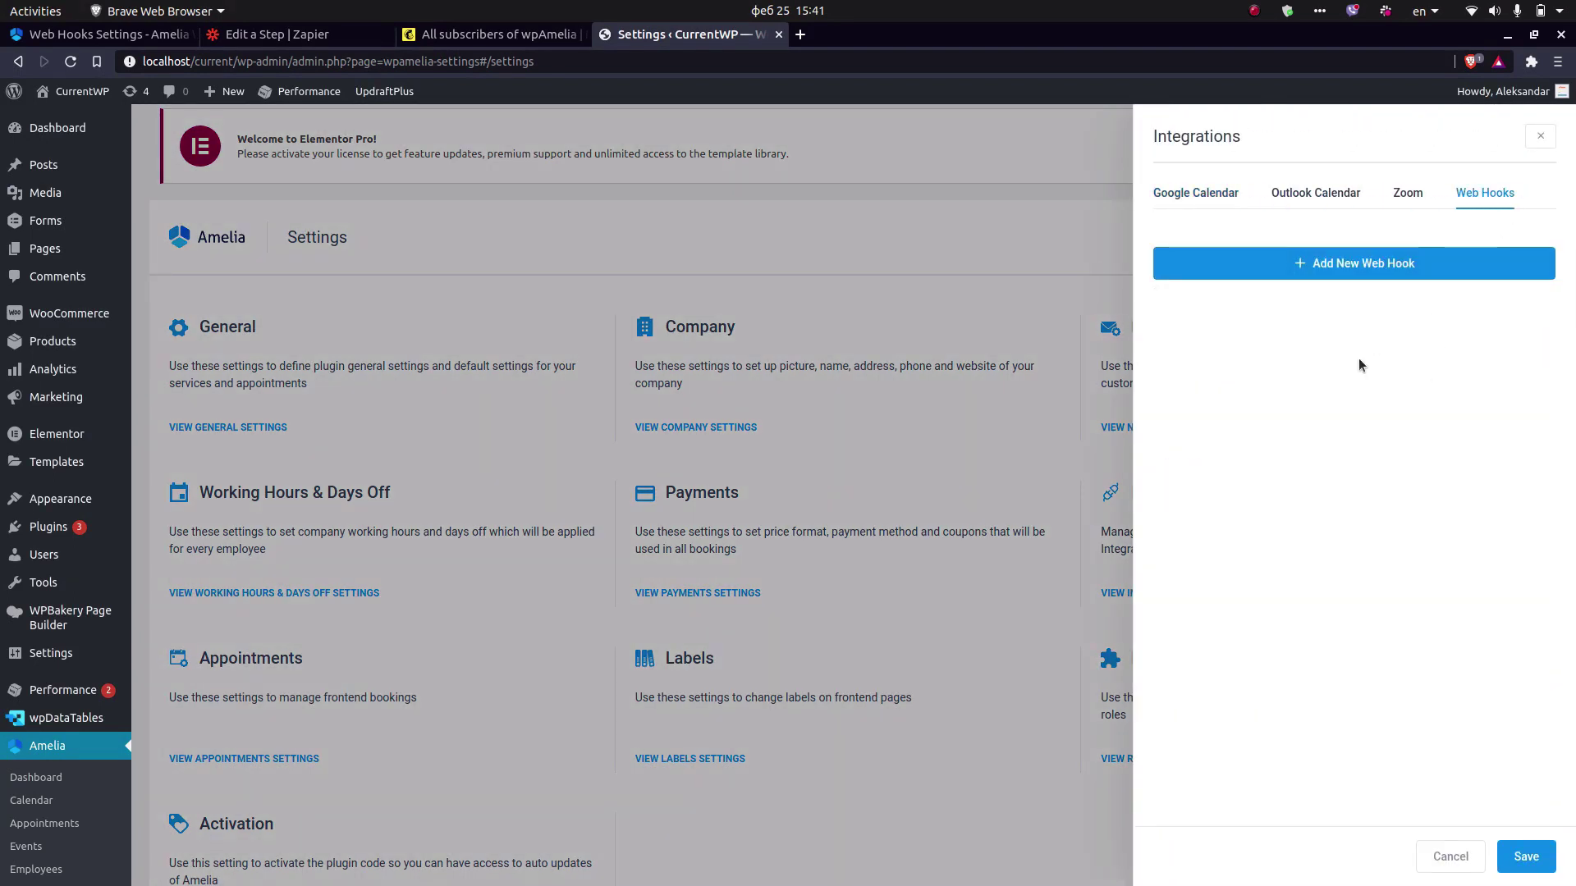
pyautogui.click(1347, 267)
pyautogui.click(1276, 422)
pyautogui.hotkey('ctrl', 'v')
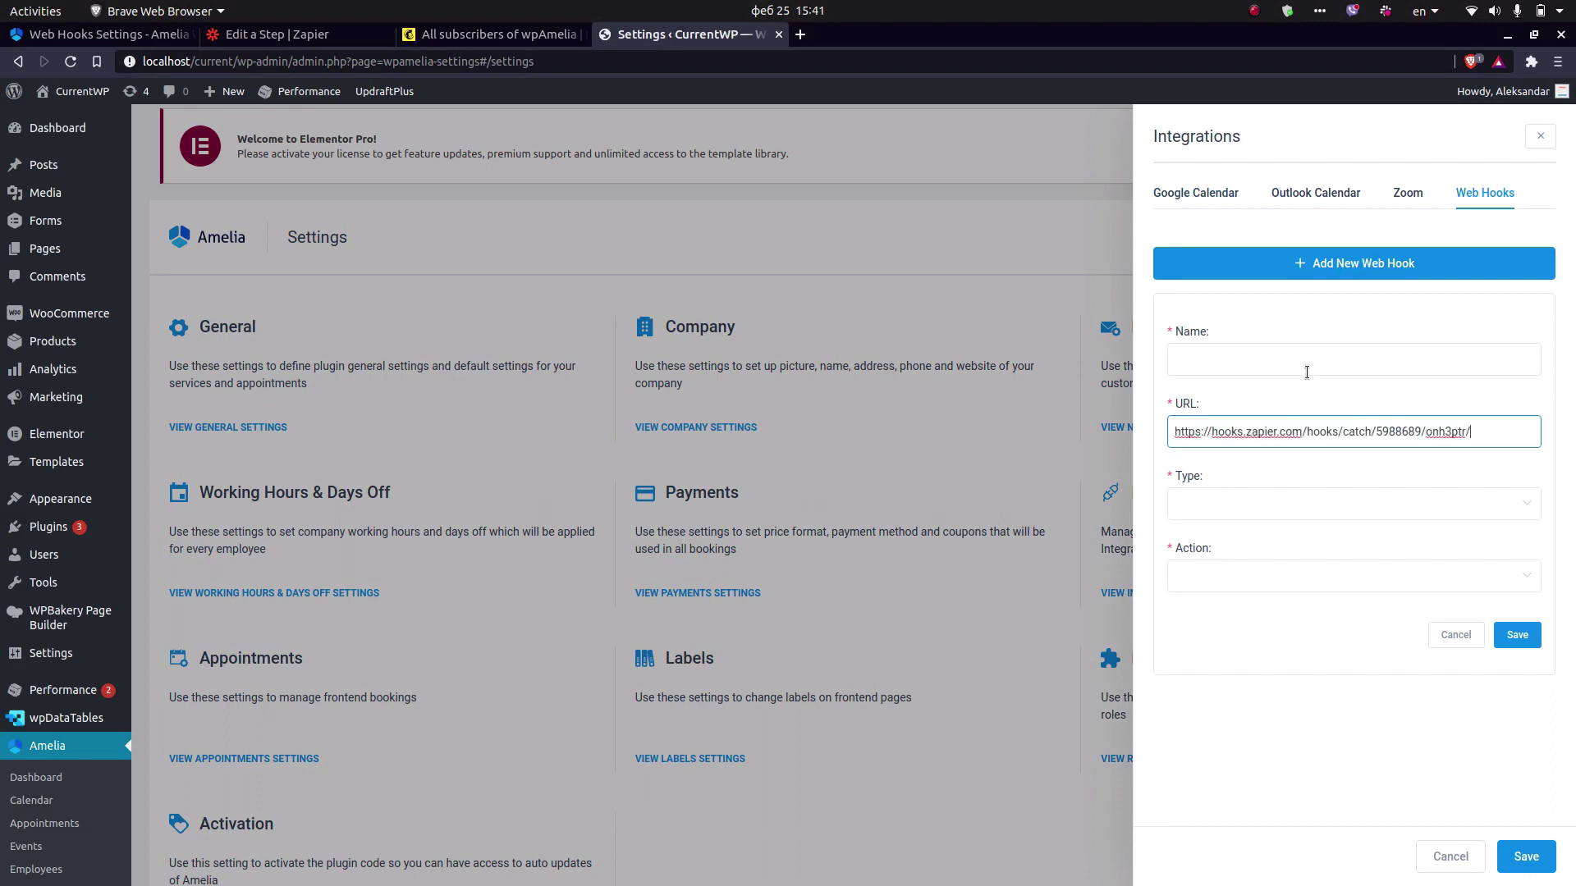
# Name the web hook 'Mailchimp', set type Appointment and action Booking Completed, then save.
pyautogui.click(1307, 362)
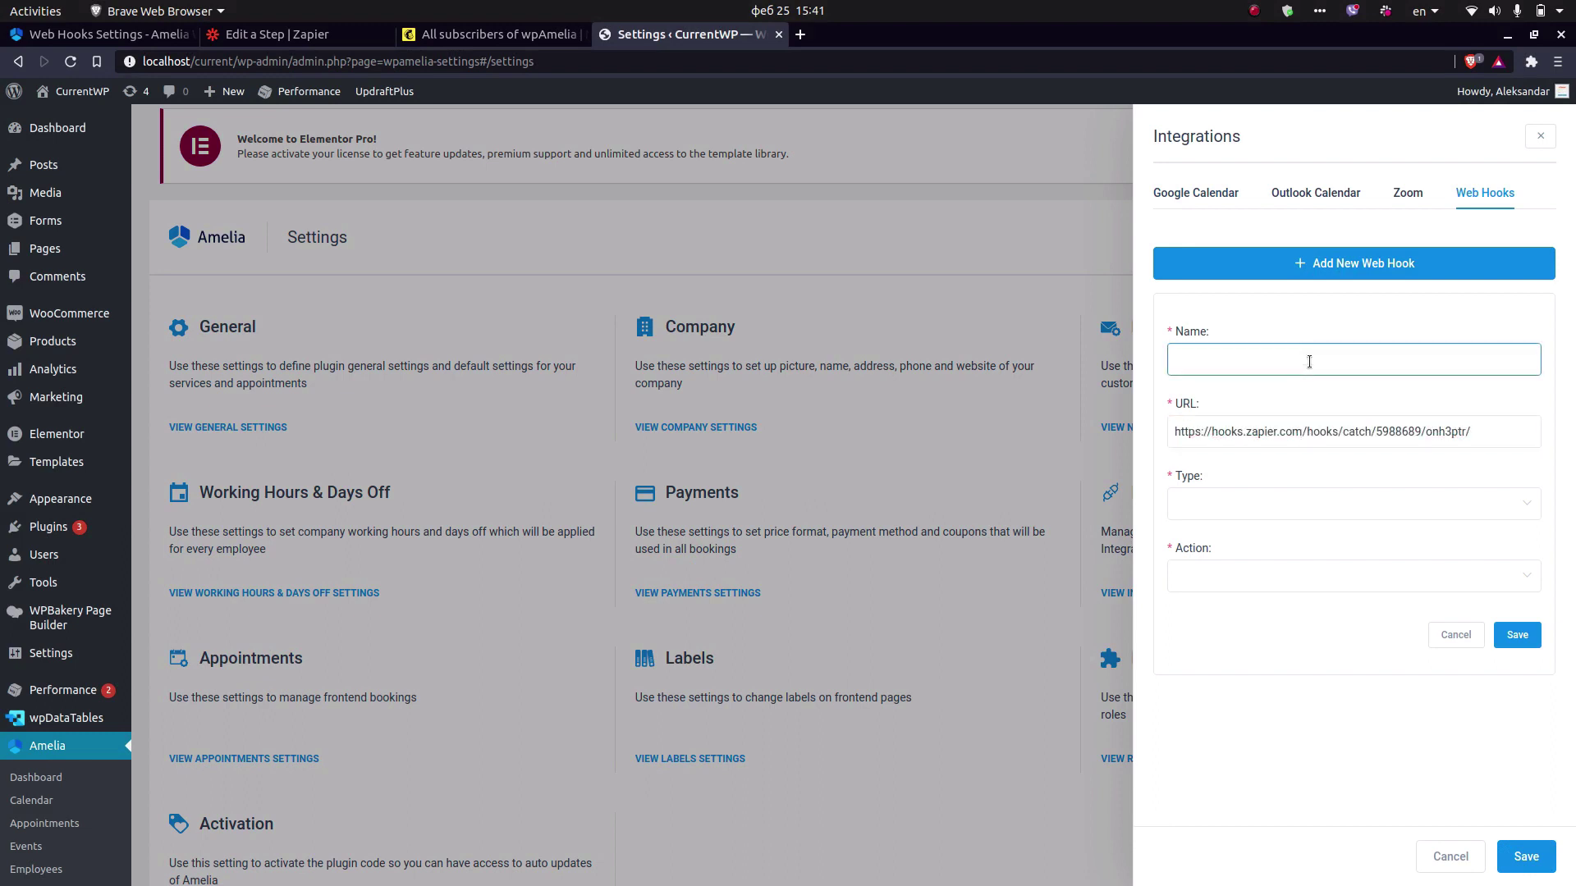
pyautogui.write('Mailchimp')
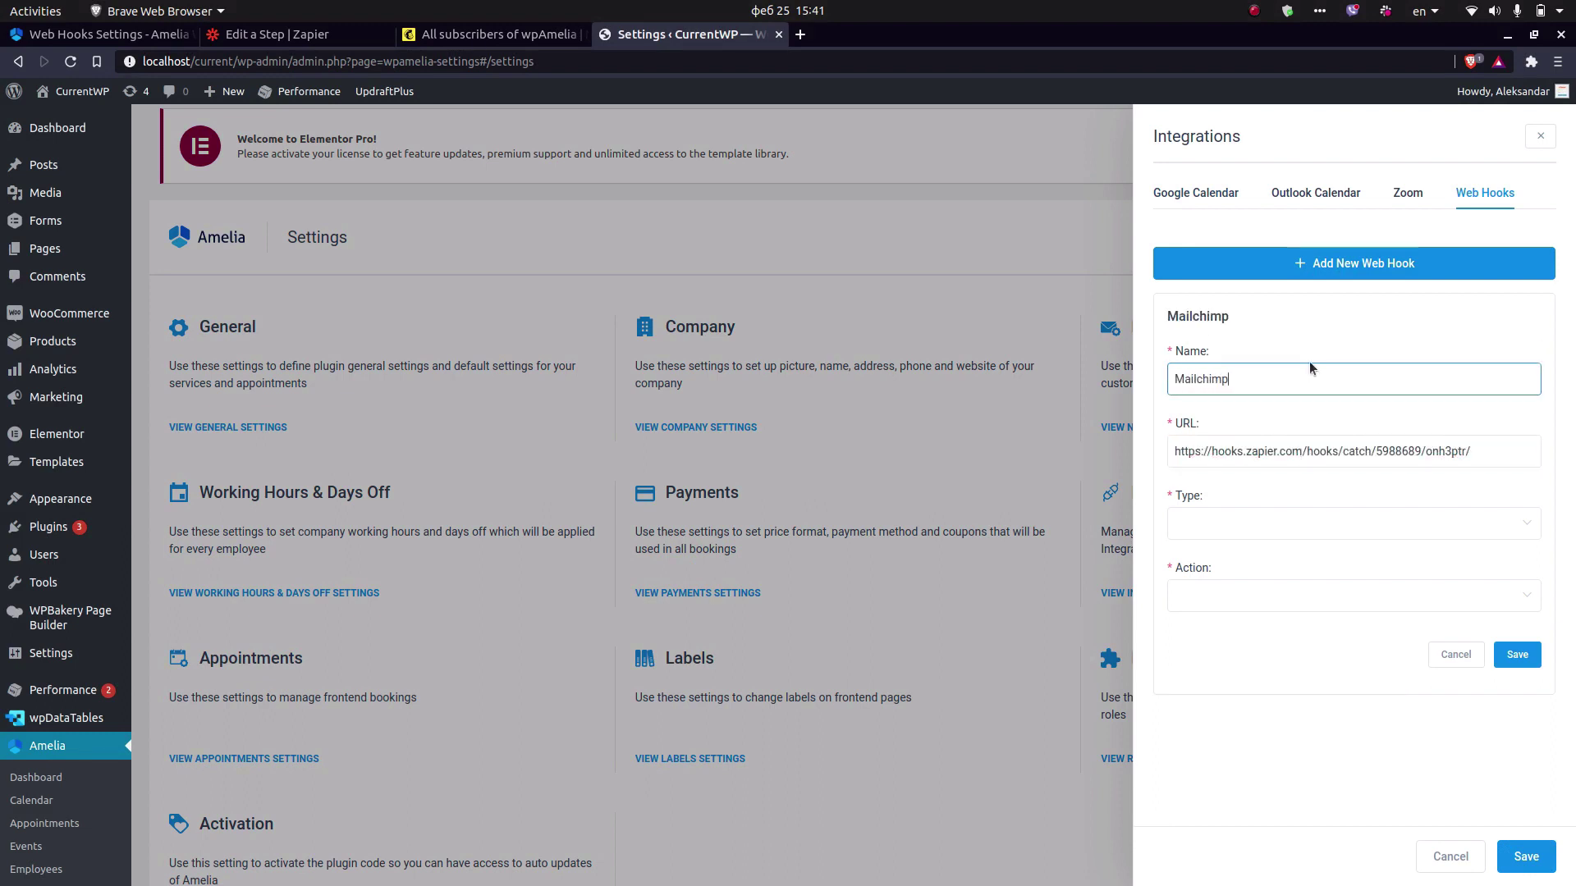
pyautogui.click(1264, 532)
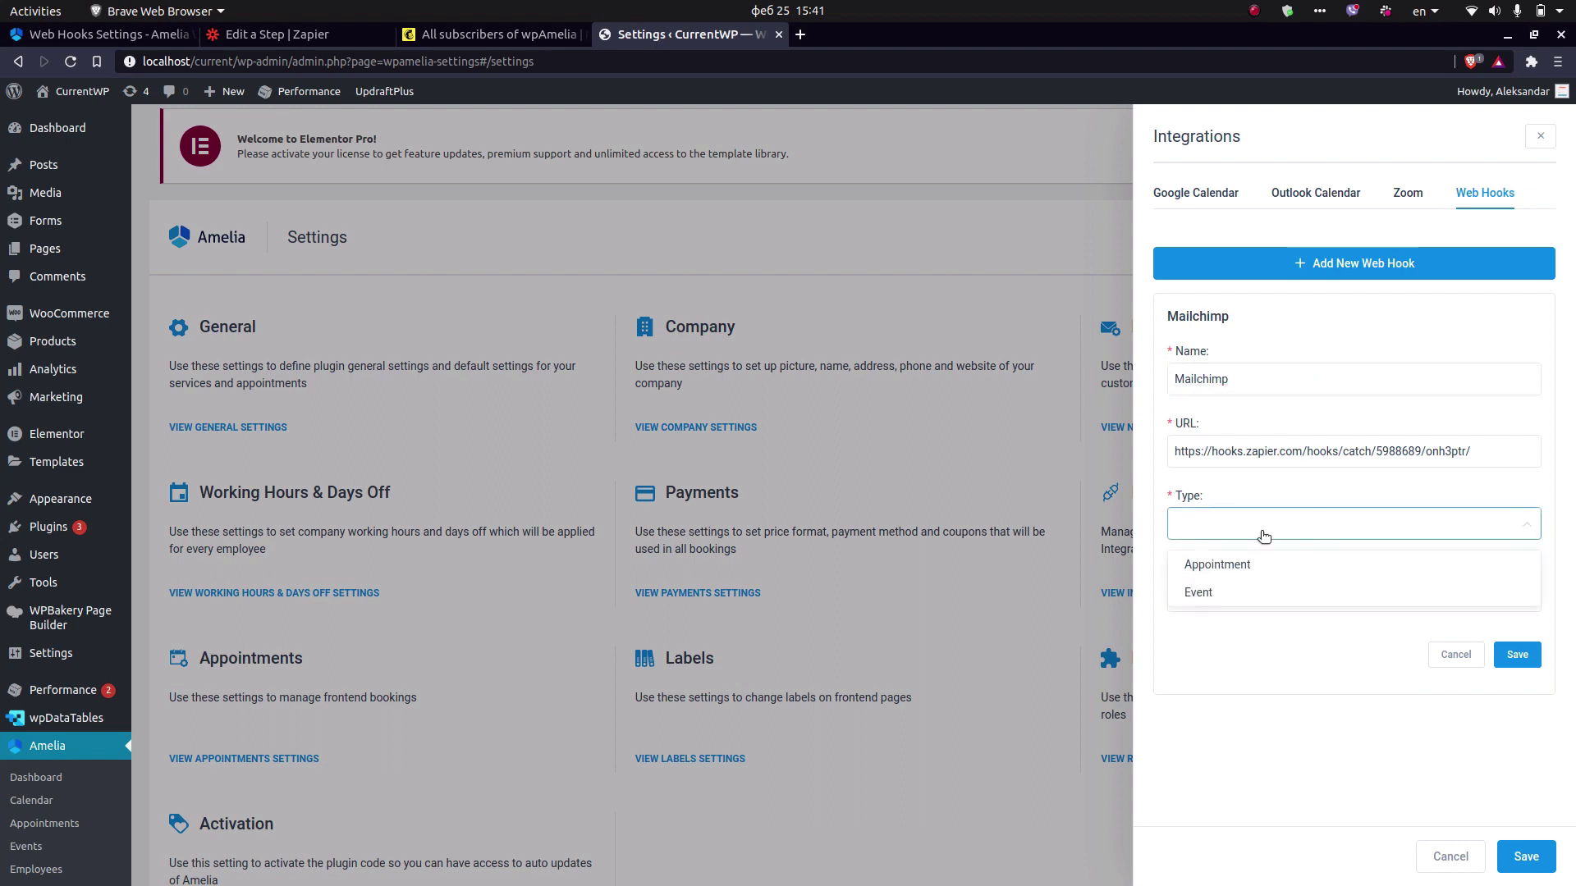
pyautogui.click(1247, 566)
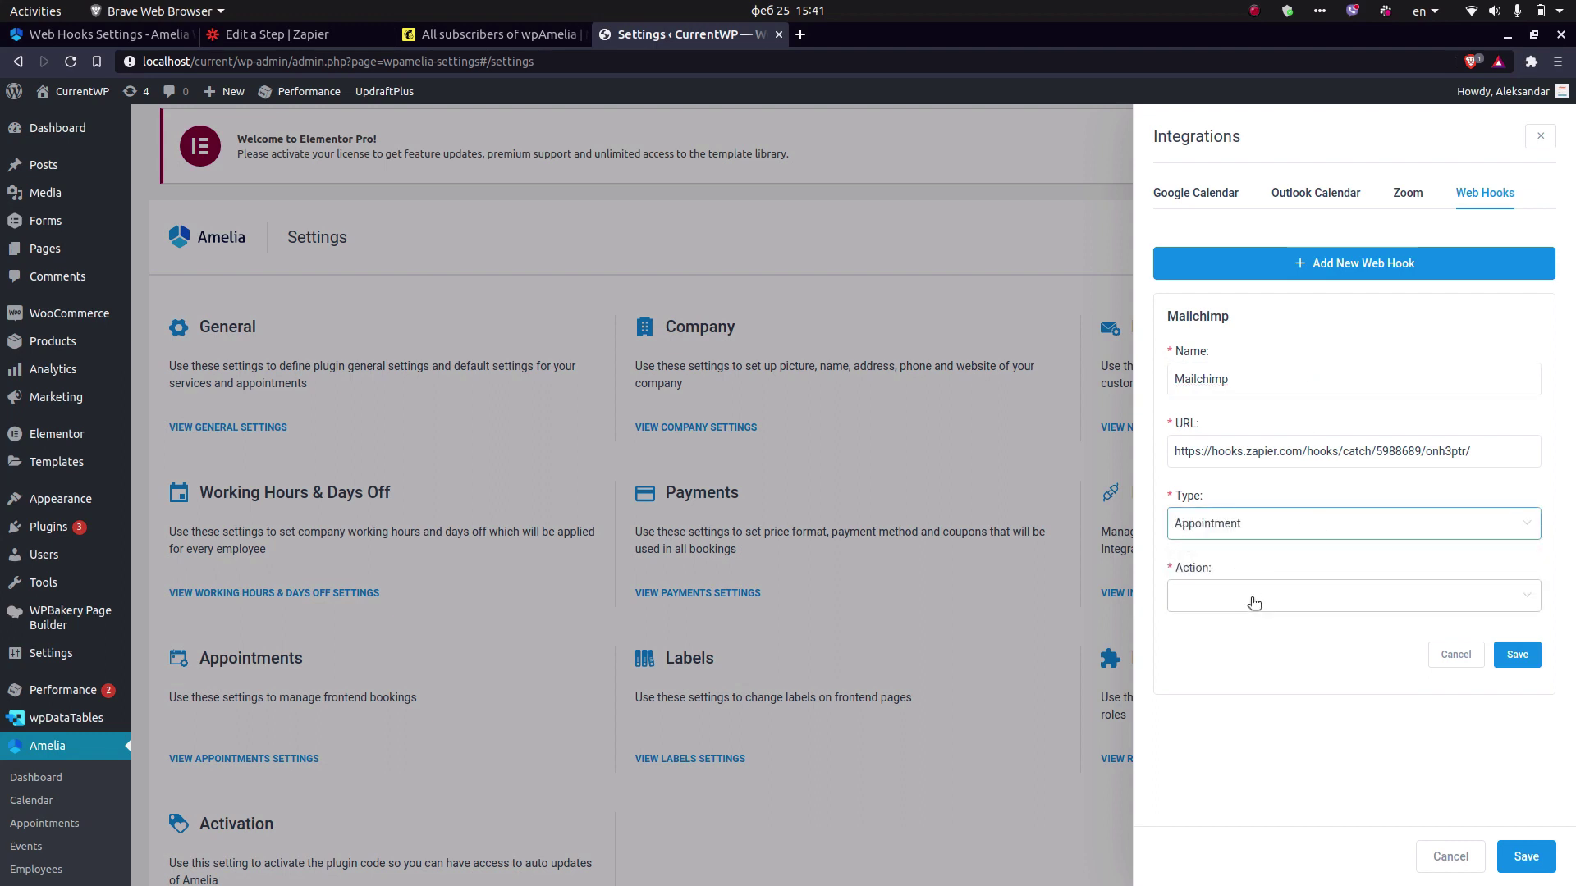
pyautogui.click(1254, 604)
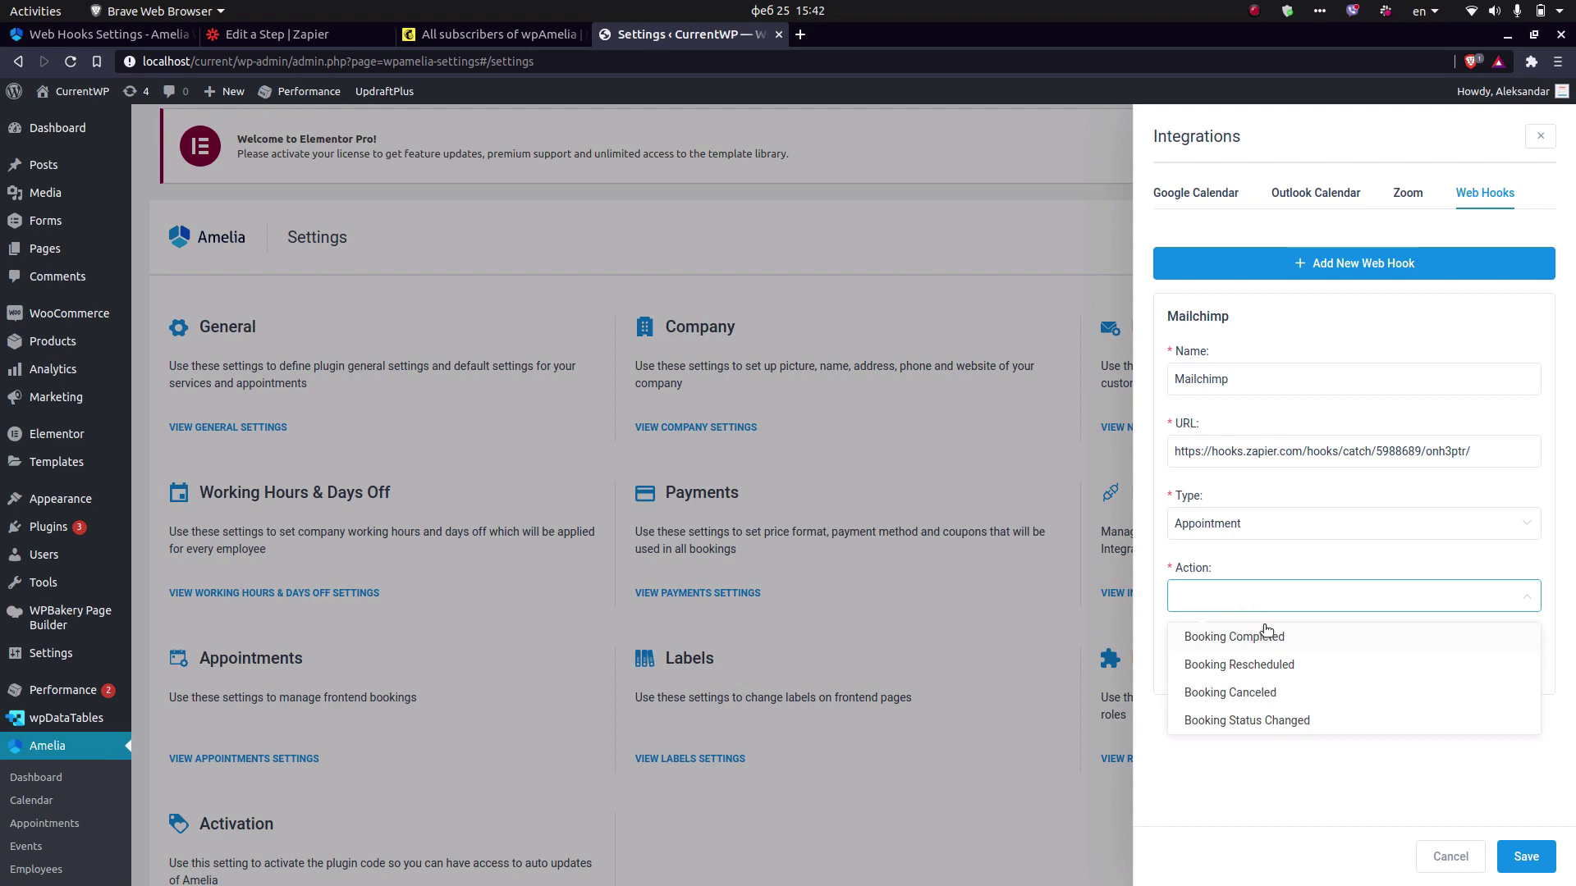
pyautogui.click(1273, 637)
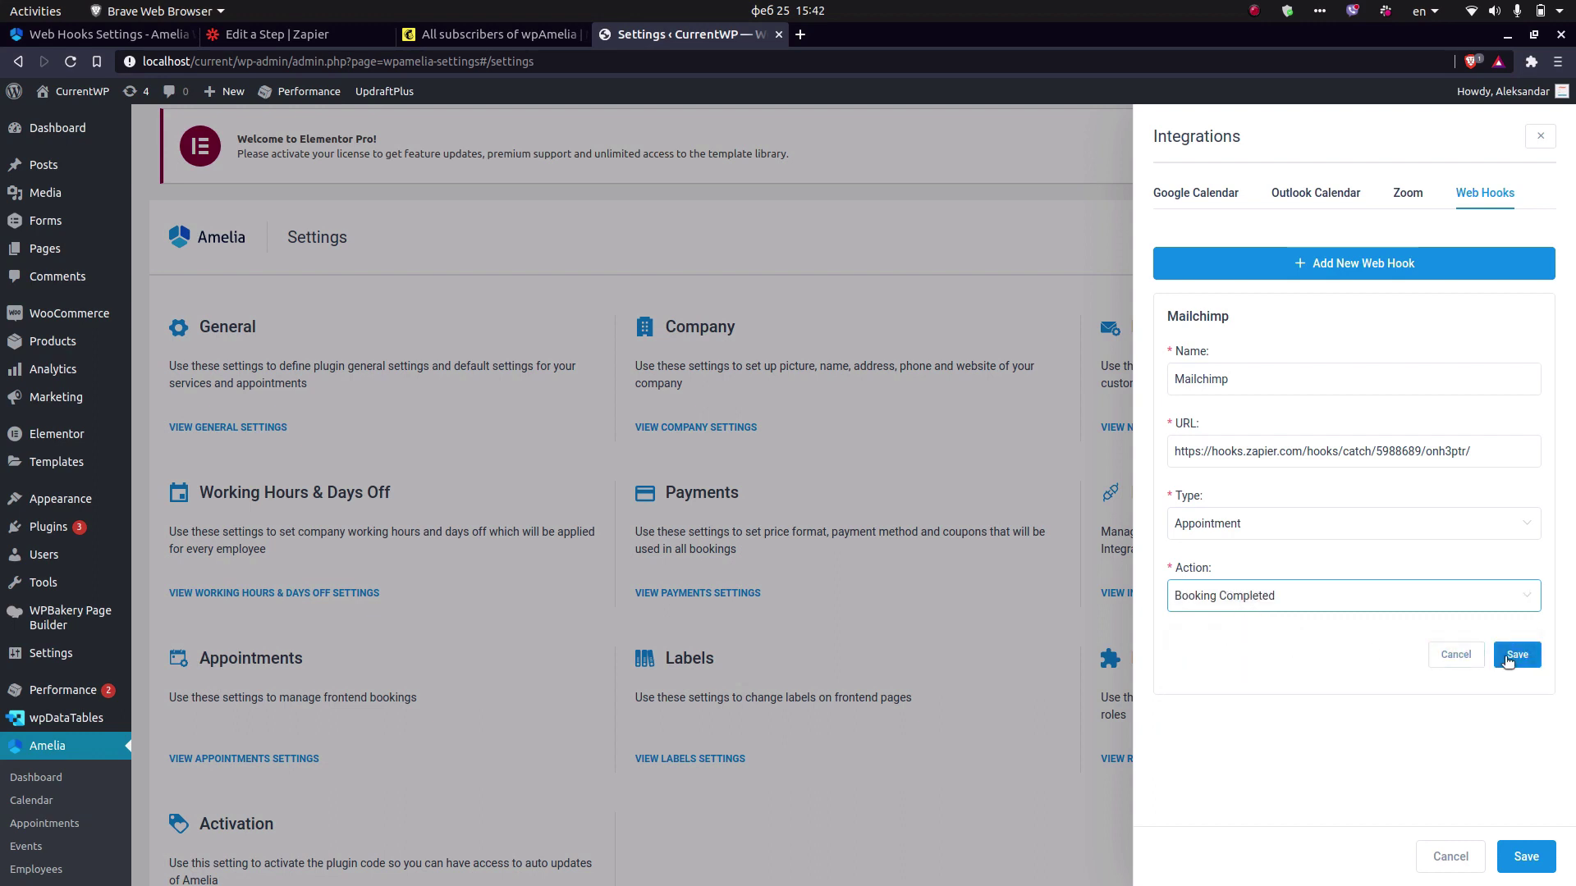
pyautogui.click(1504, 656)
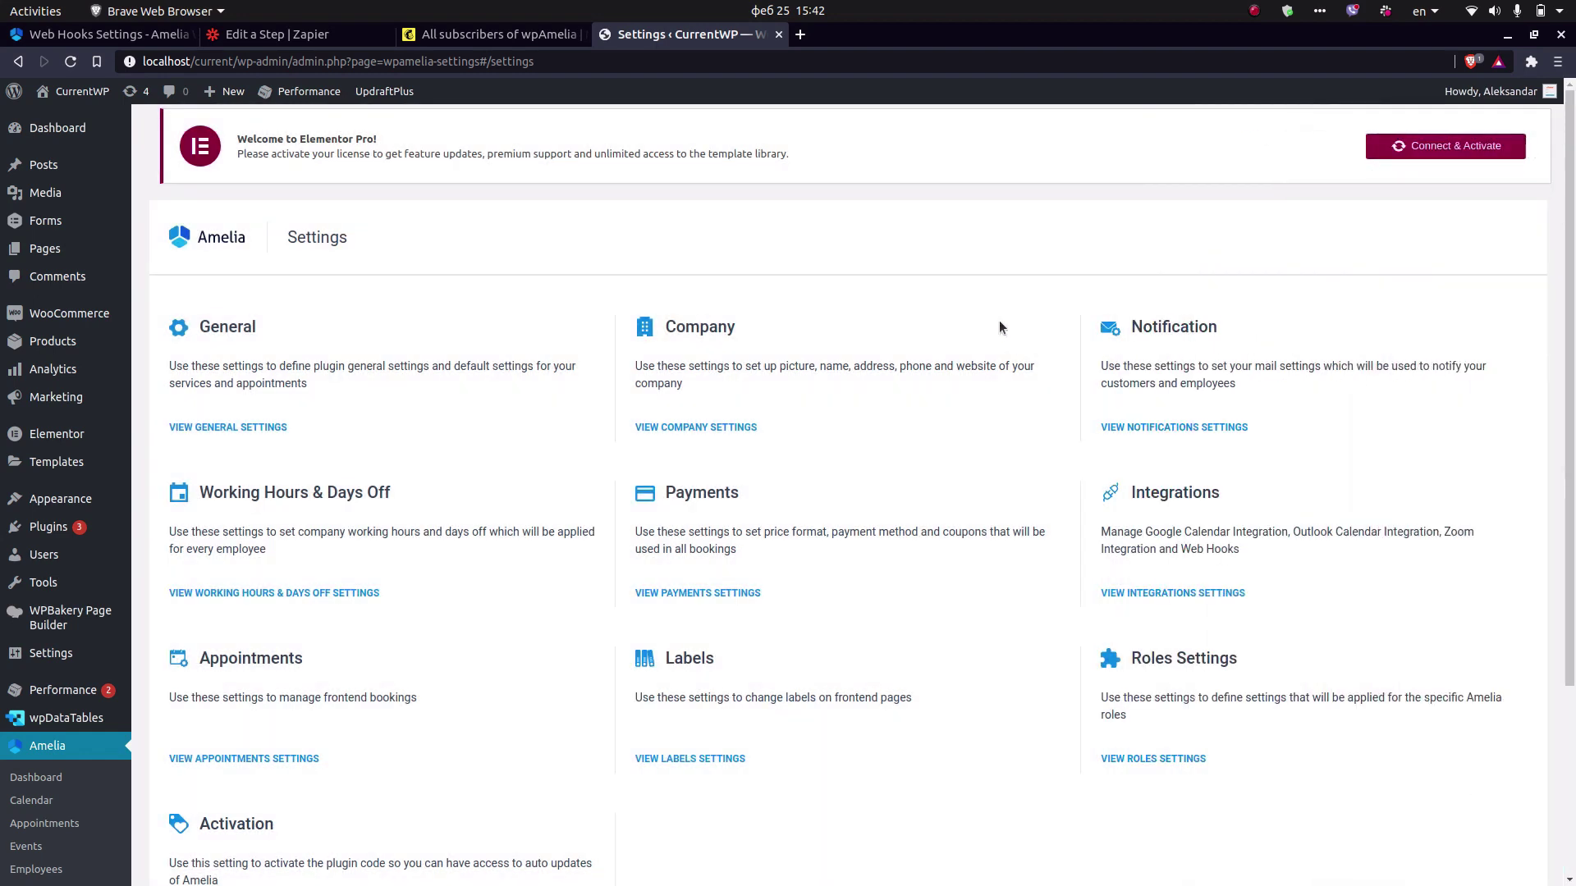
# Return to Zapier and finish the Catch Hook trigger setup to reach its test step.
pyautogui.click(289, 36)
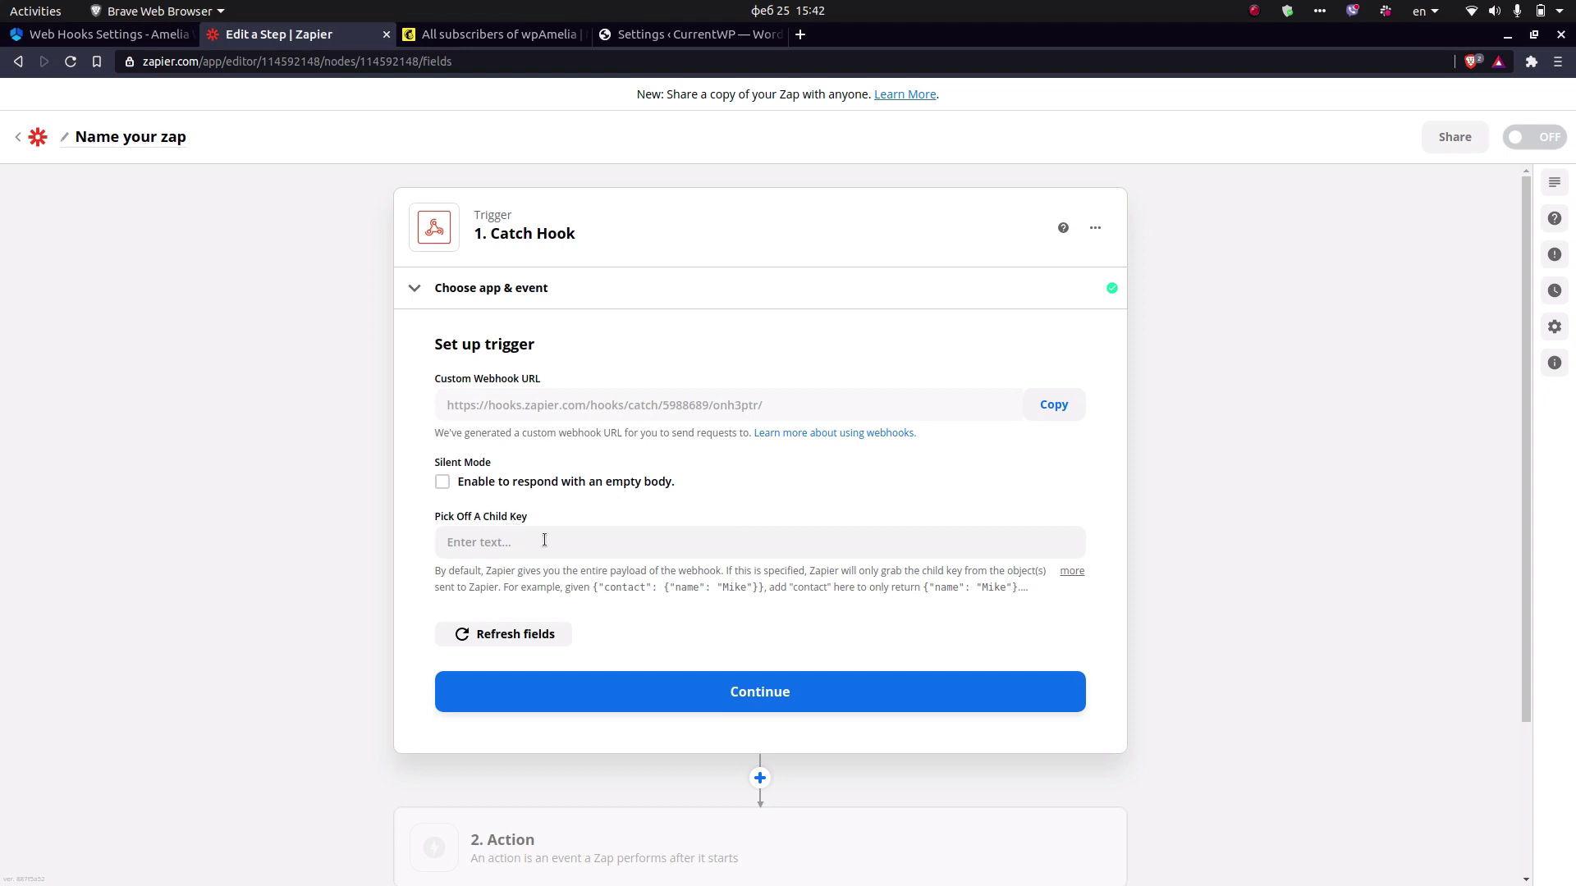
pyautogui.click(747, 692)
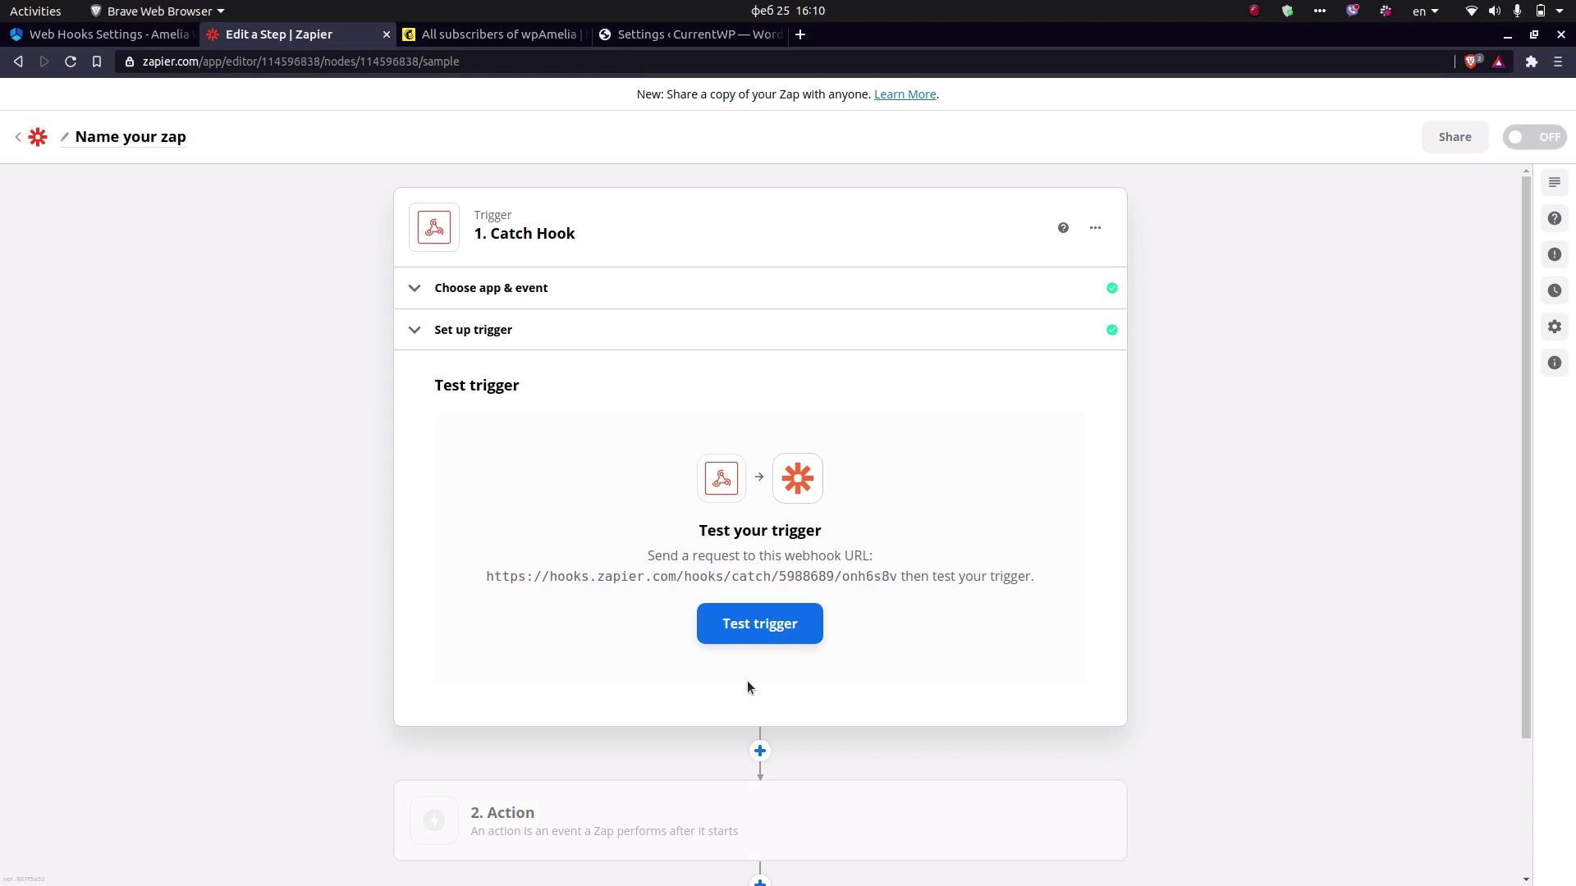
# Book the 9:00 am slot on March 2 in the Amelia booking calendar.
pyautogui.hotkey('alt', 'Tab')
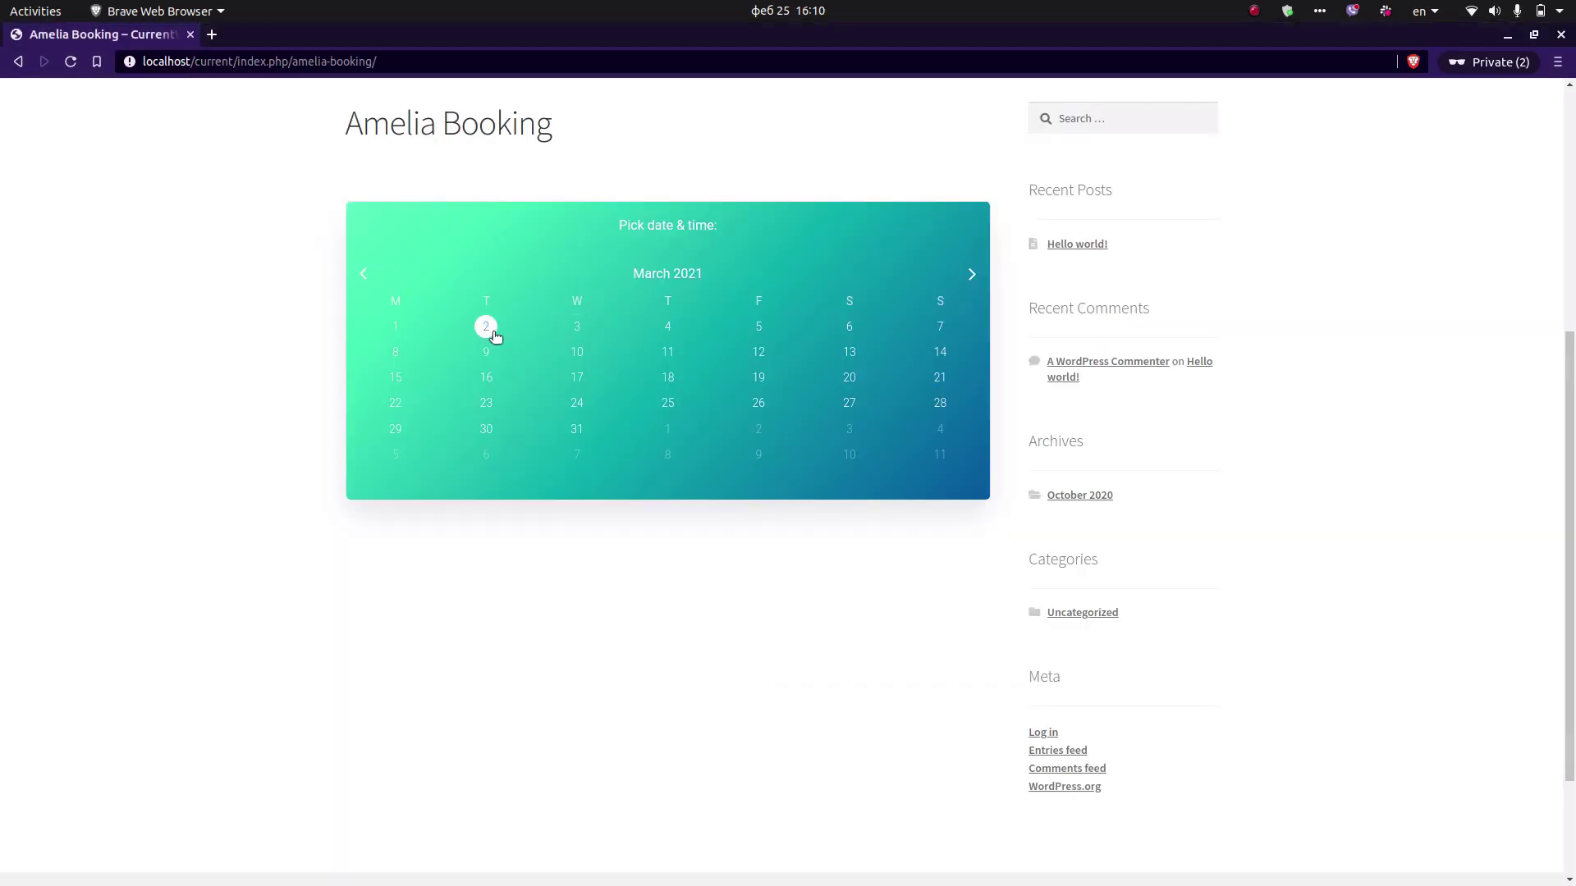
pyautogui.click(487, 328)
pyautogui.click(486, 365)
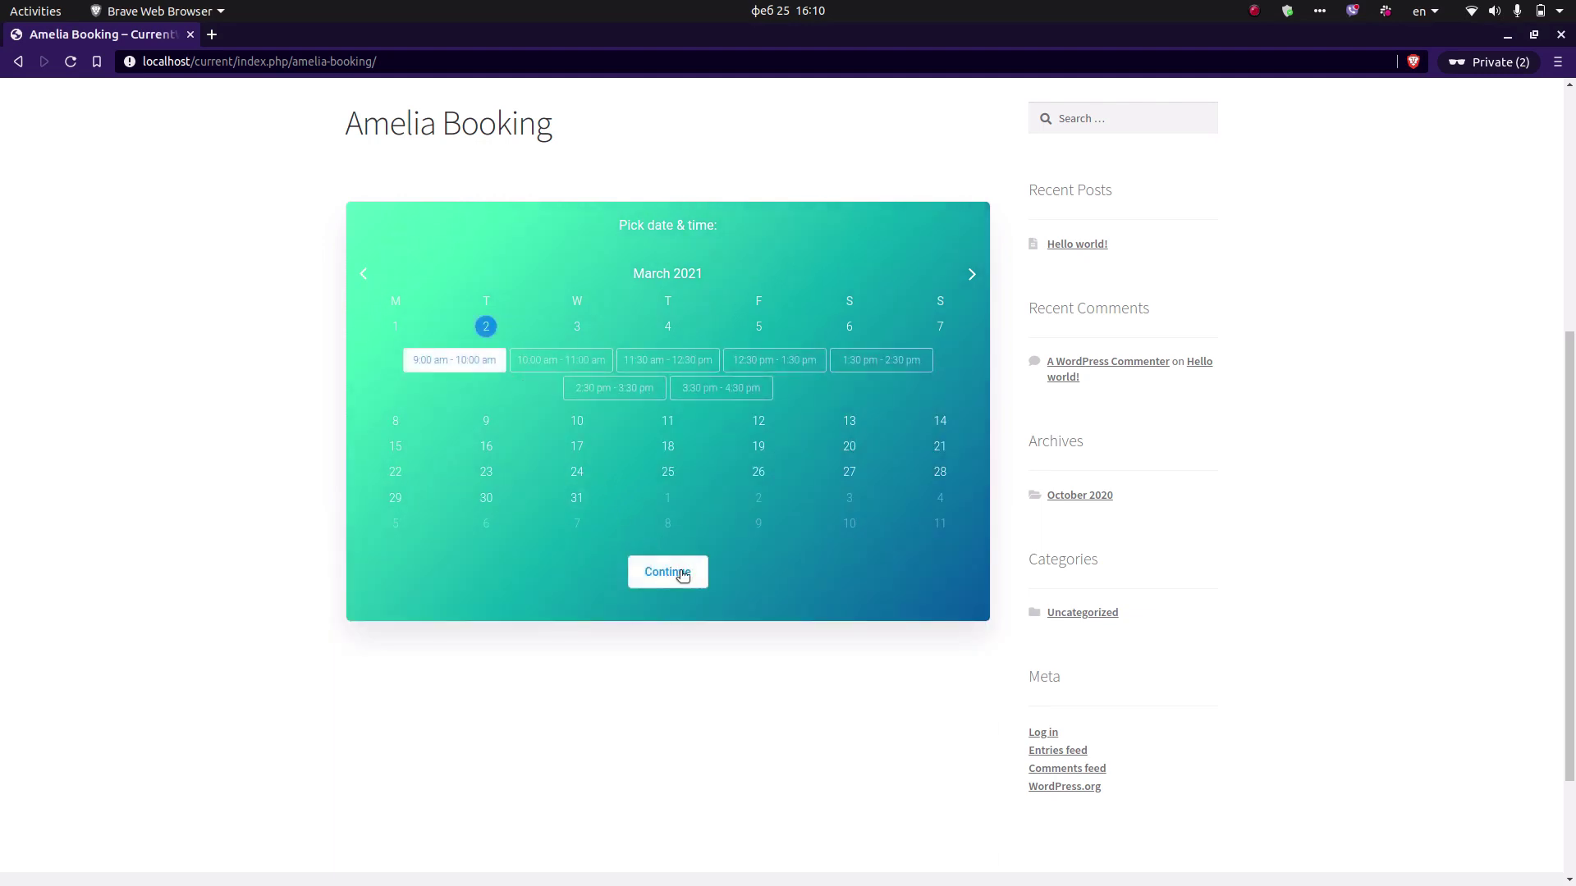
pyautogui.click(667, 572)
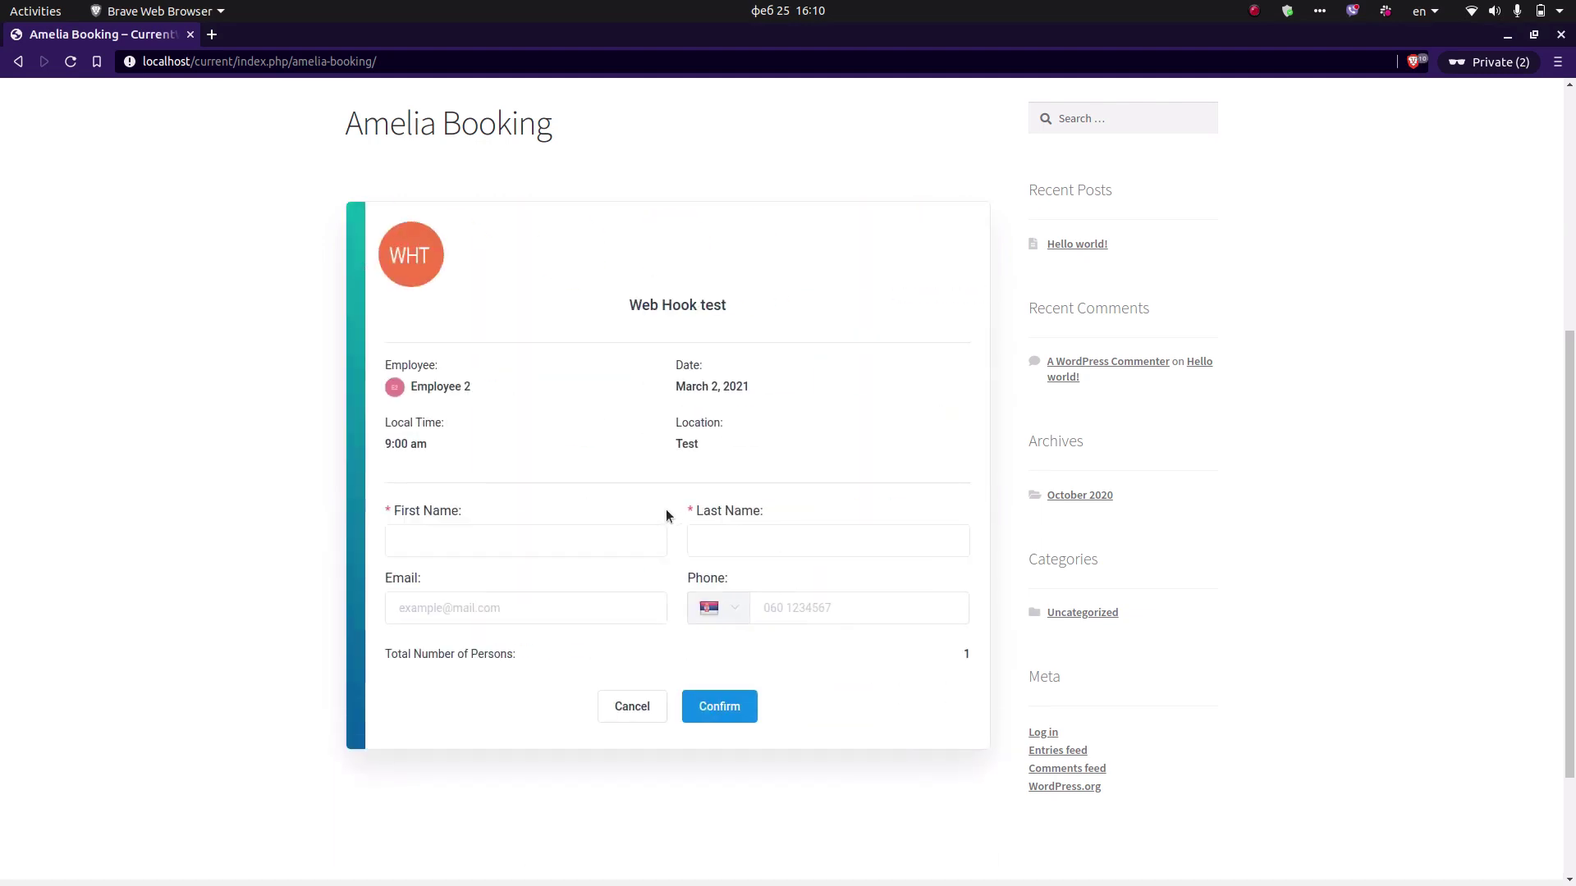
# Fill in the customer's first name, last name, e-mail and phone, and confirm the booking.
pyautogui.click(567, 538)
pyautogui.write('Mailchimp')
pyautogui.write('Test')
pyautogui.write('webhooktest@test.com')
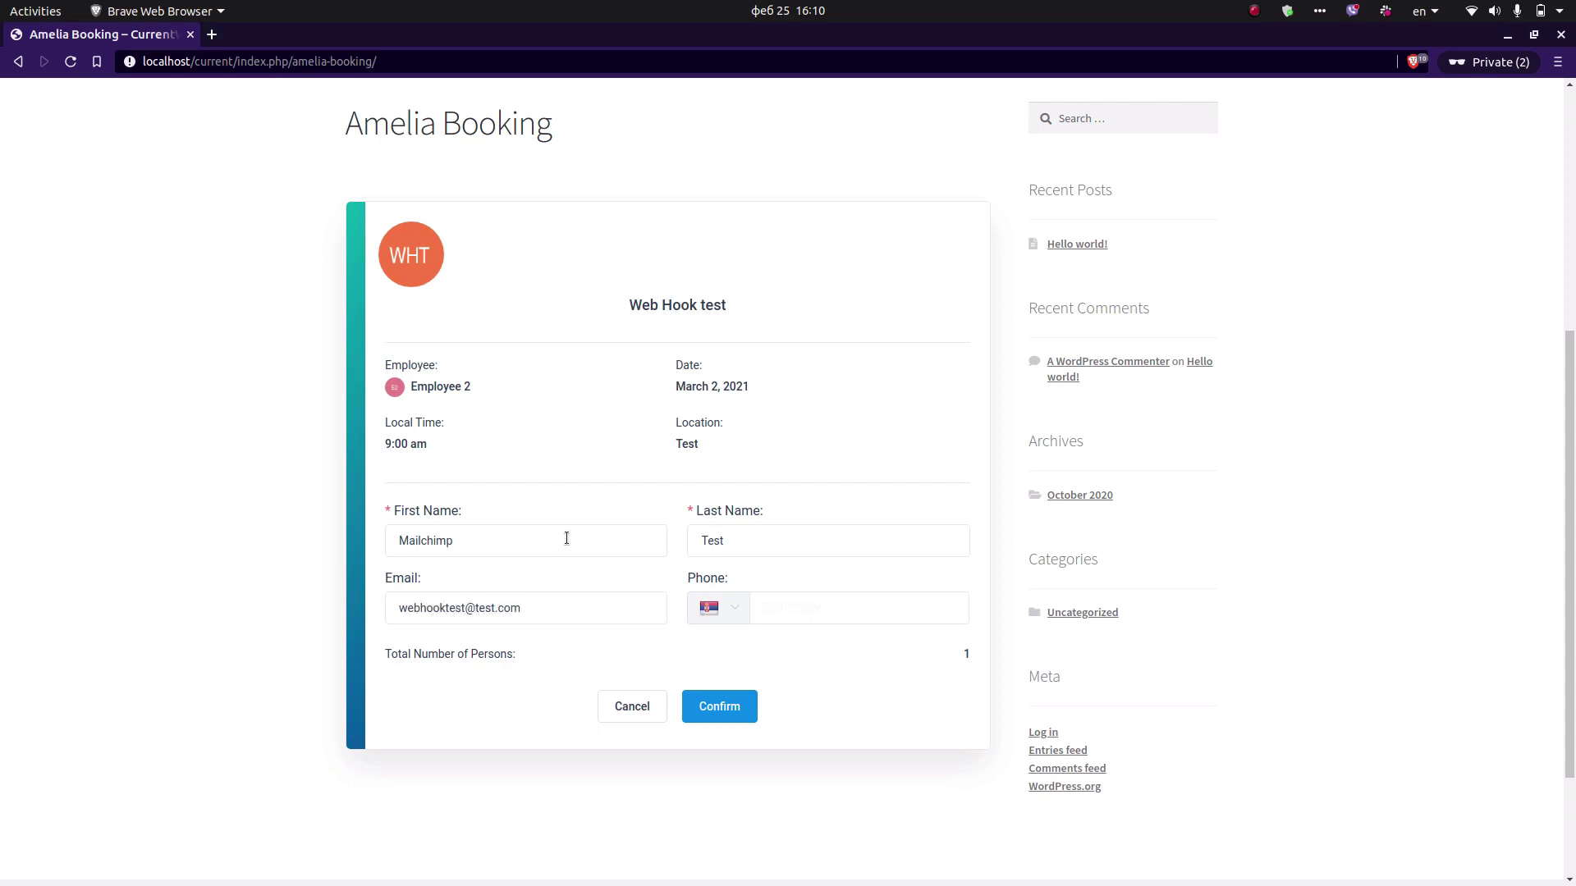
pyautogui.write('141414')
pyautogui.click(717, 706)
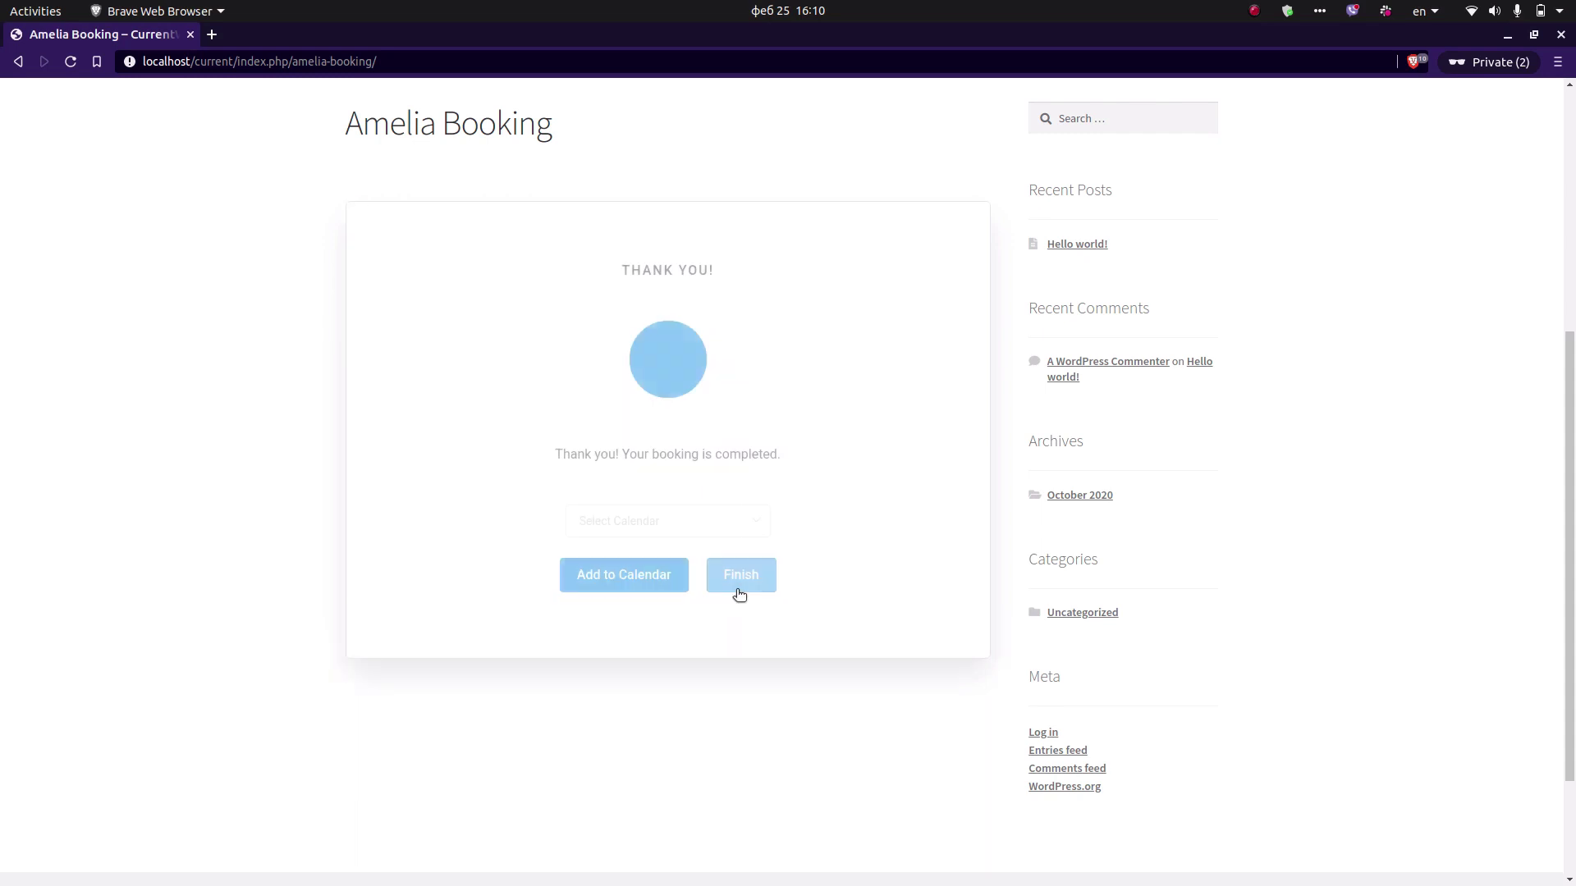
pyautogui.hotkey('alt', 'Tab')
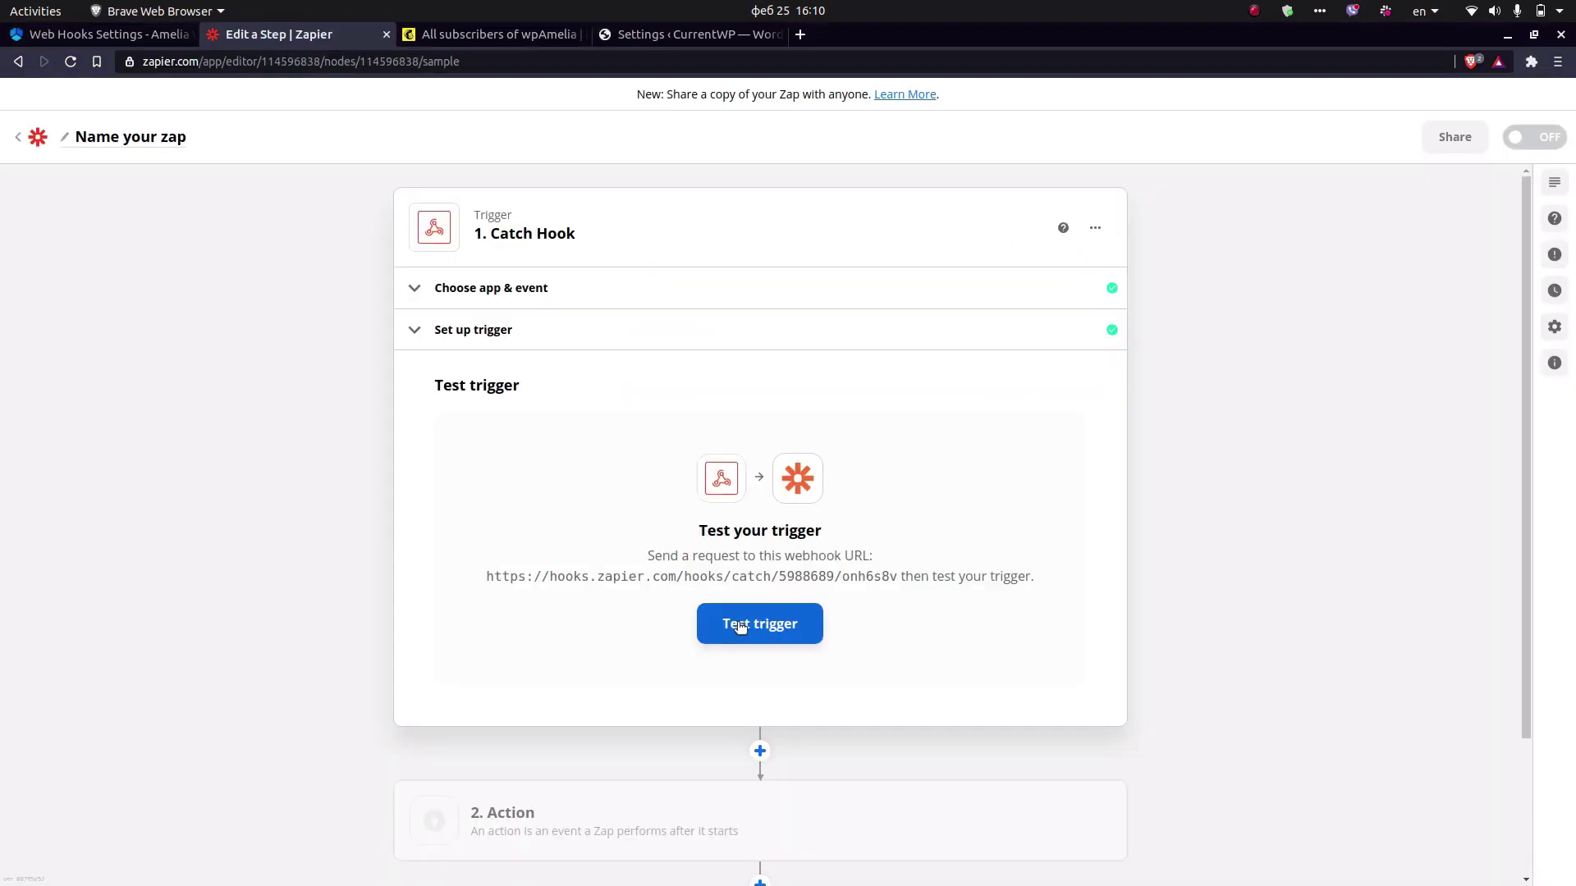
# Run the trigger test and review Request A's appointment and customer data.
pyautogui.click(740, 617)
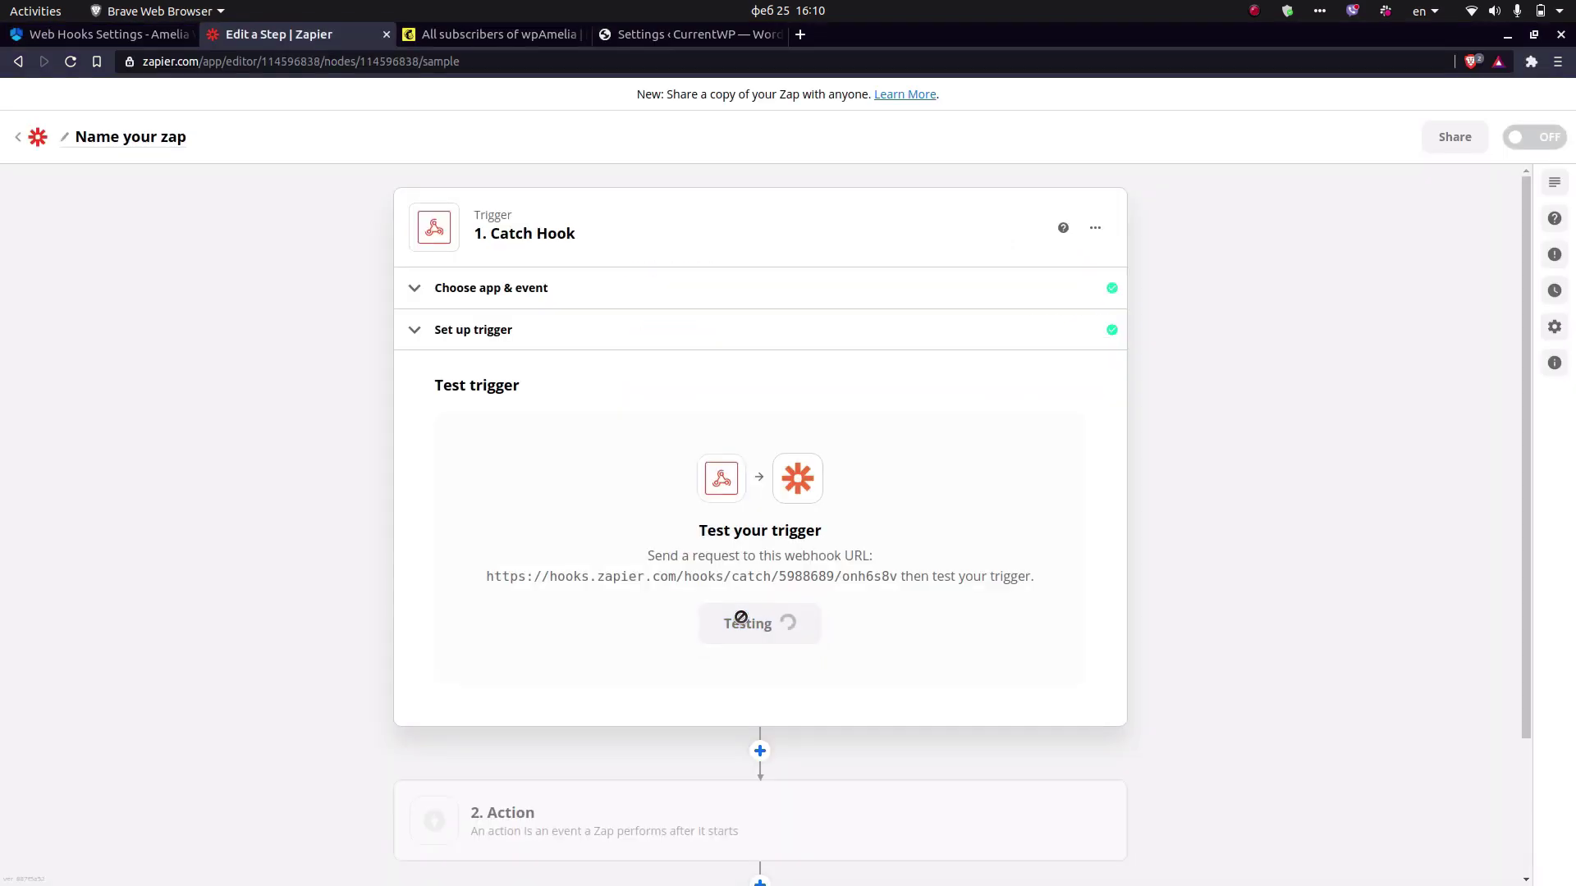
pyautogui.click(756, 620)
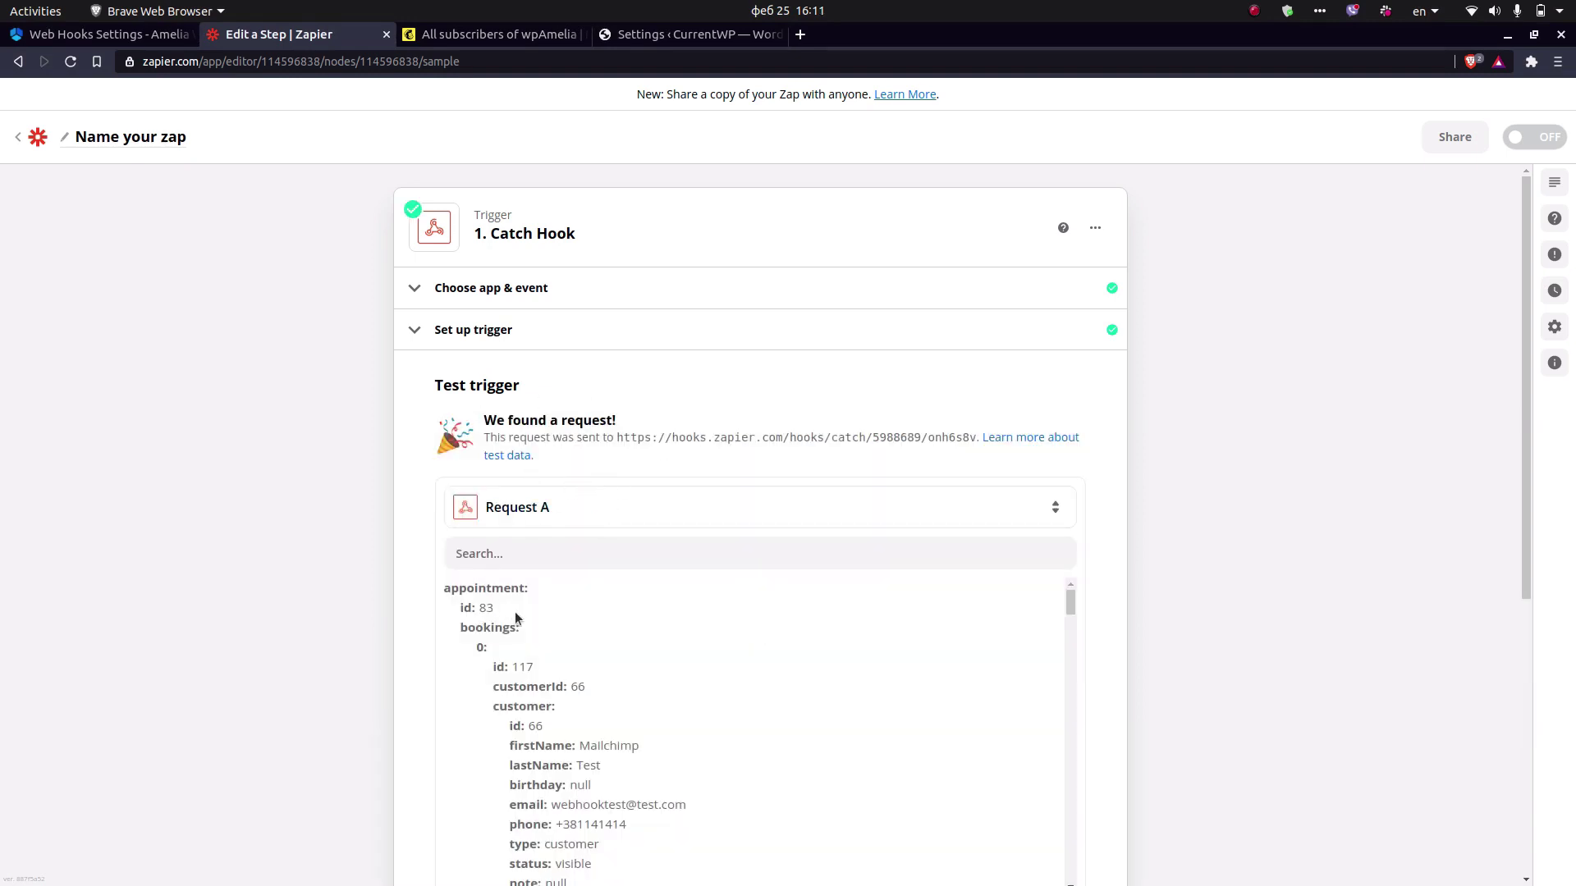
pyautogui.scroll(-8, 522, 612)
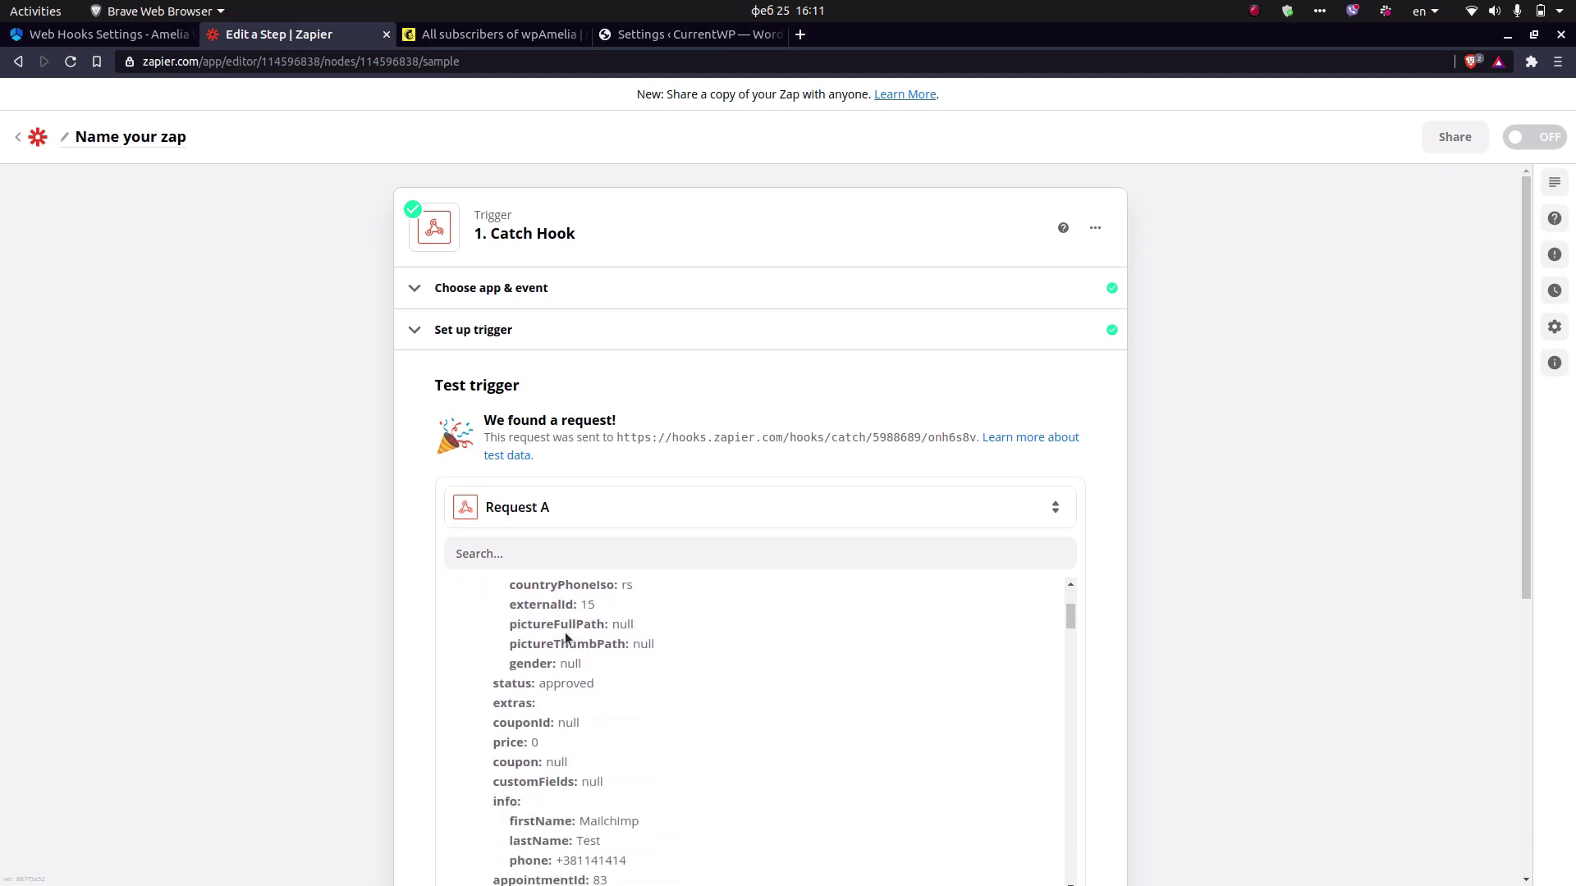
pyautogui.scroll(-2, 492, 628)
pyautogui.scroll(-5, 419, 603)
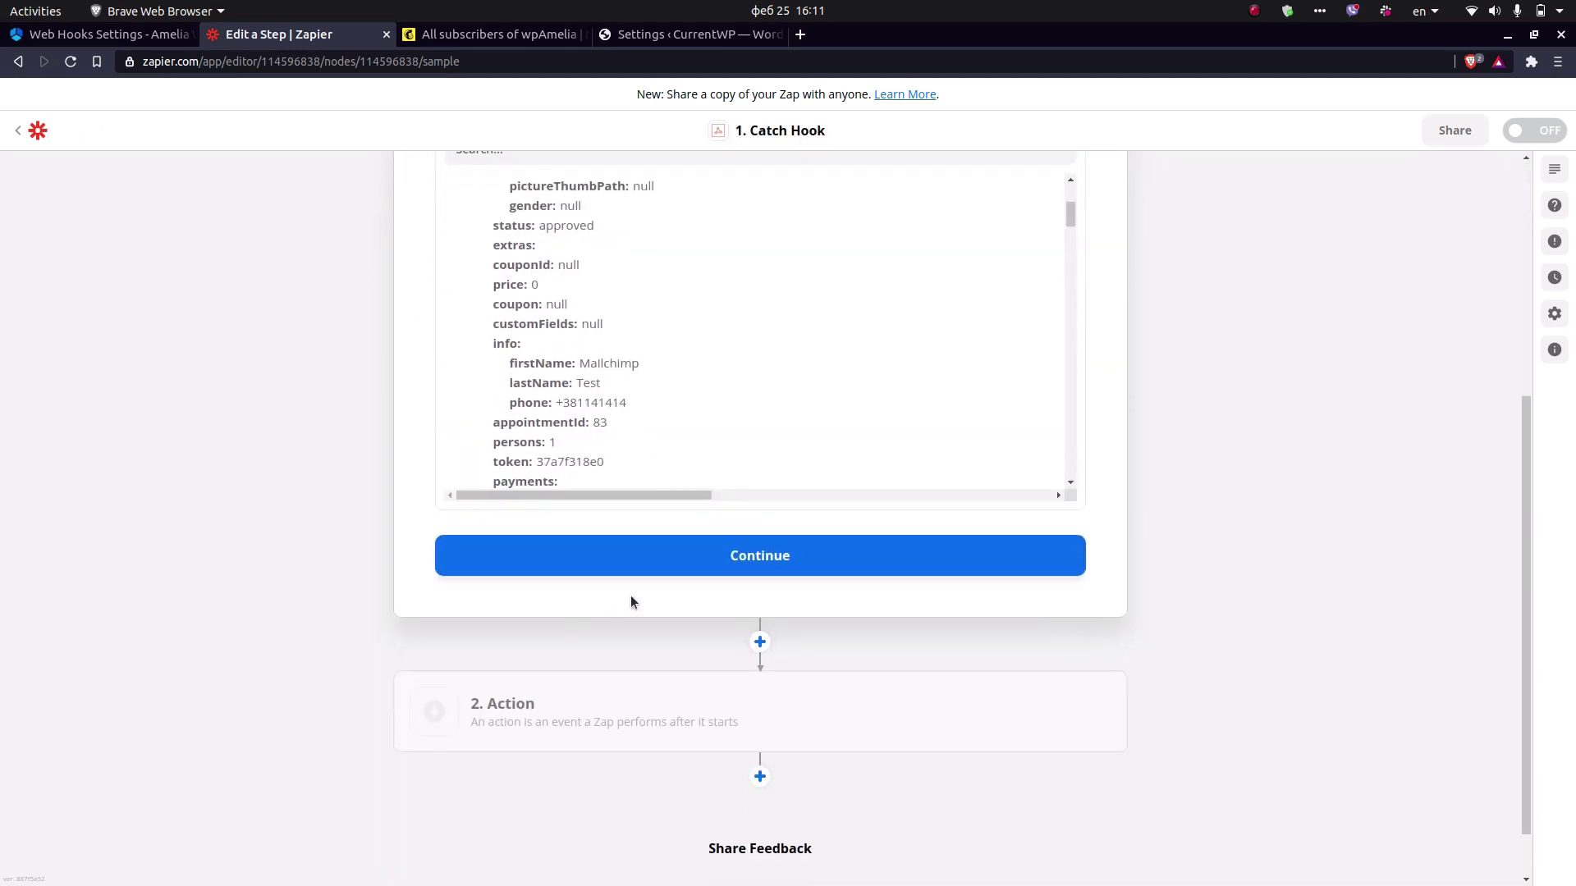
# Add a Mailchimp Add/Update Subscriber action using the connected Mailchimp account.
pyautogui.click(752, 567)
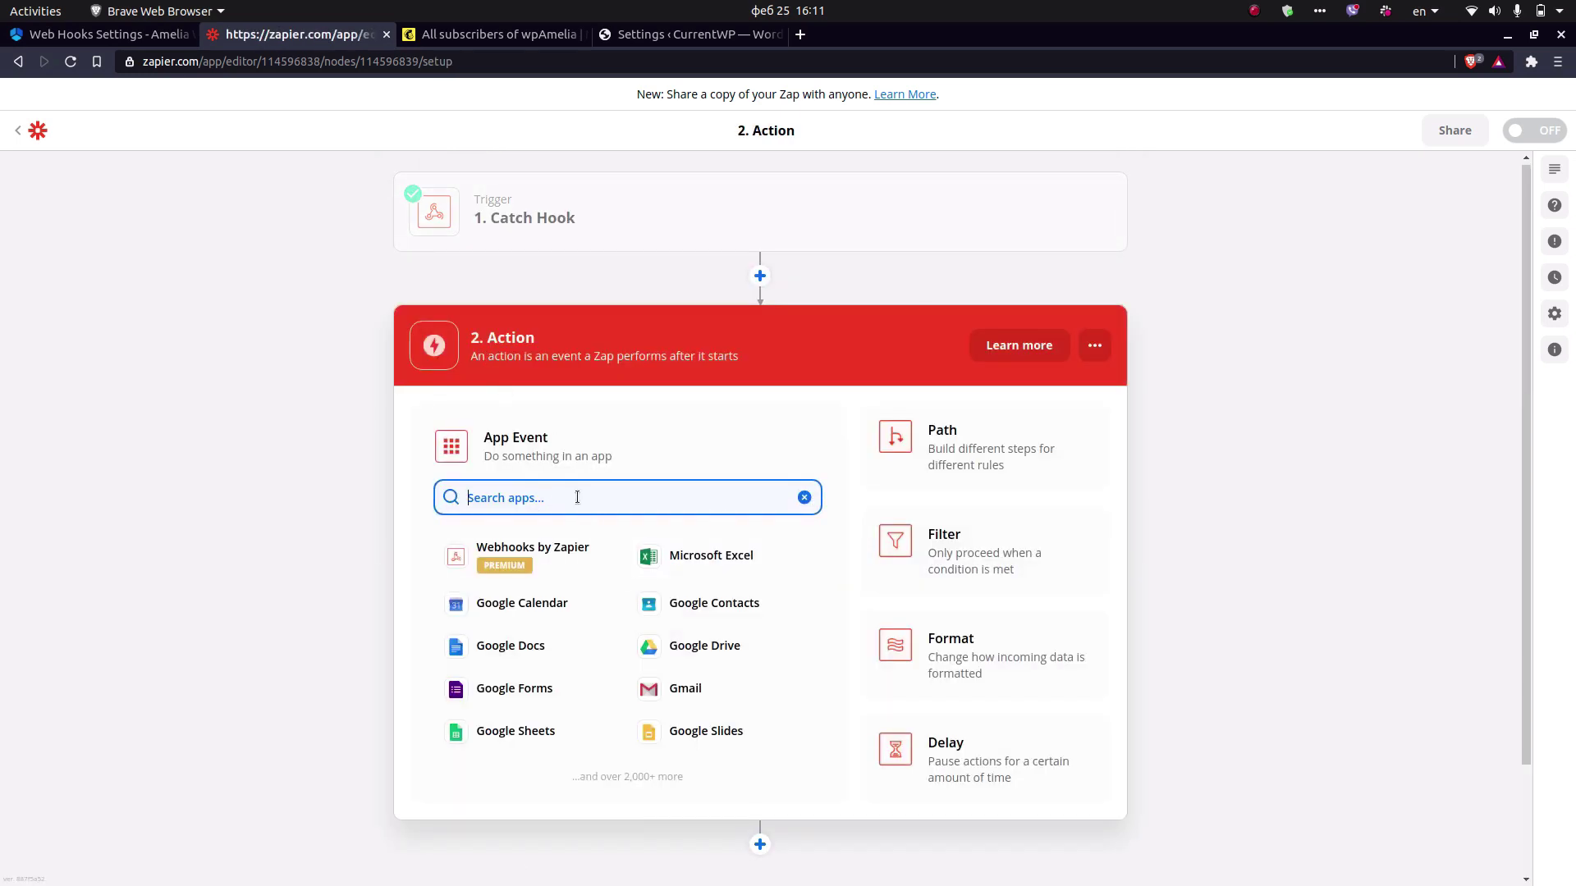
pyautogui.write('mailch')
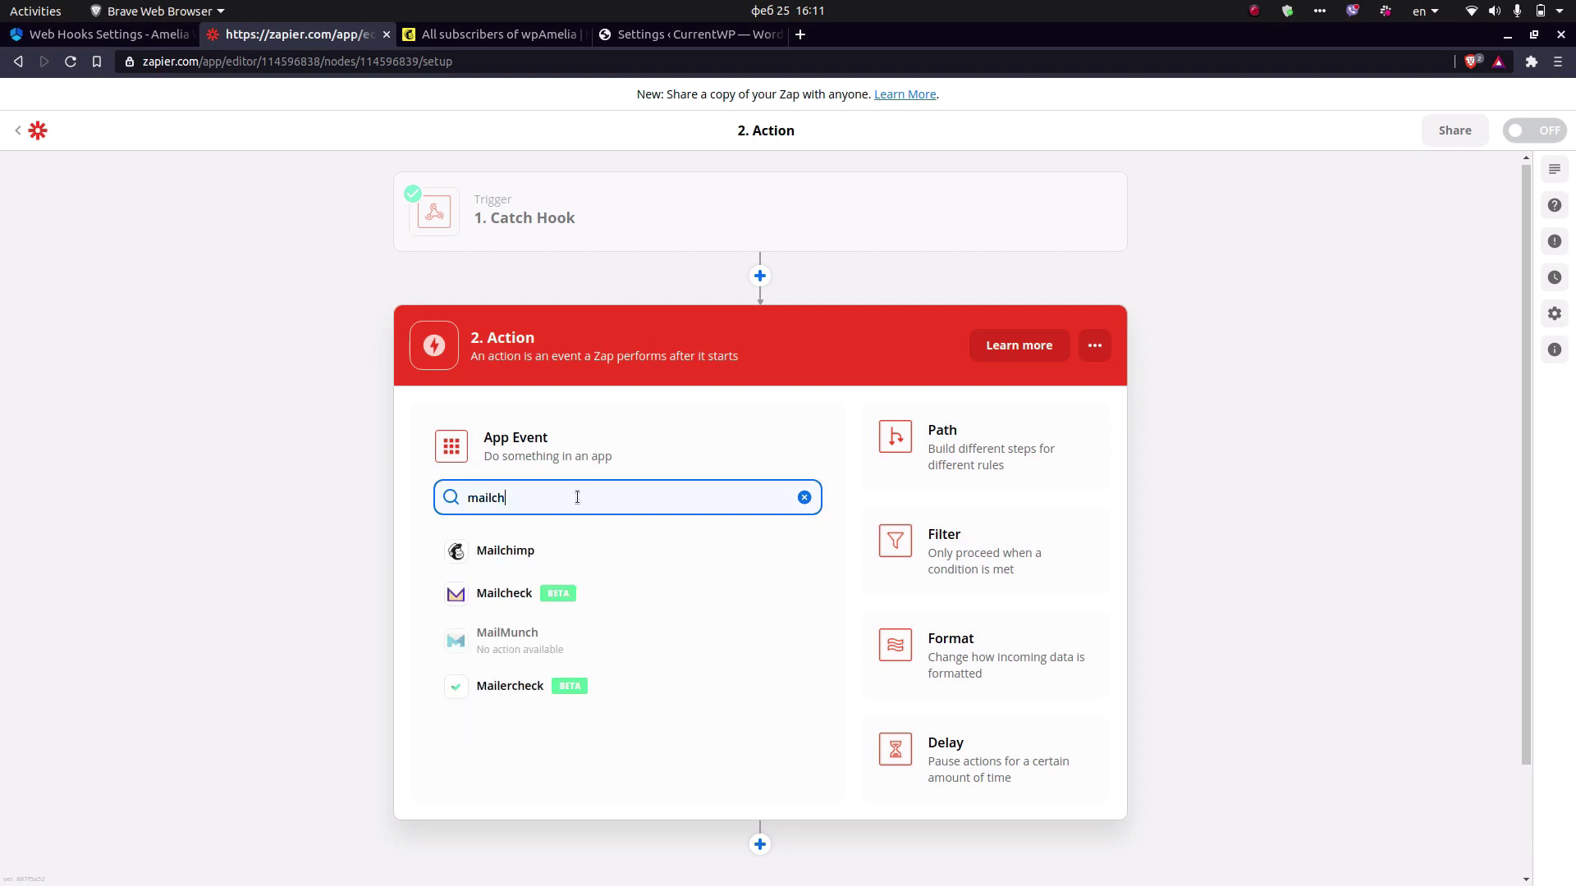
pyautogui.click(563, 548)
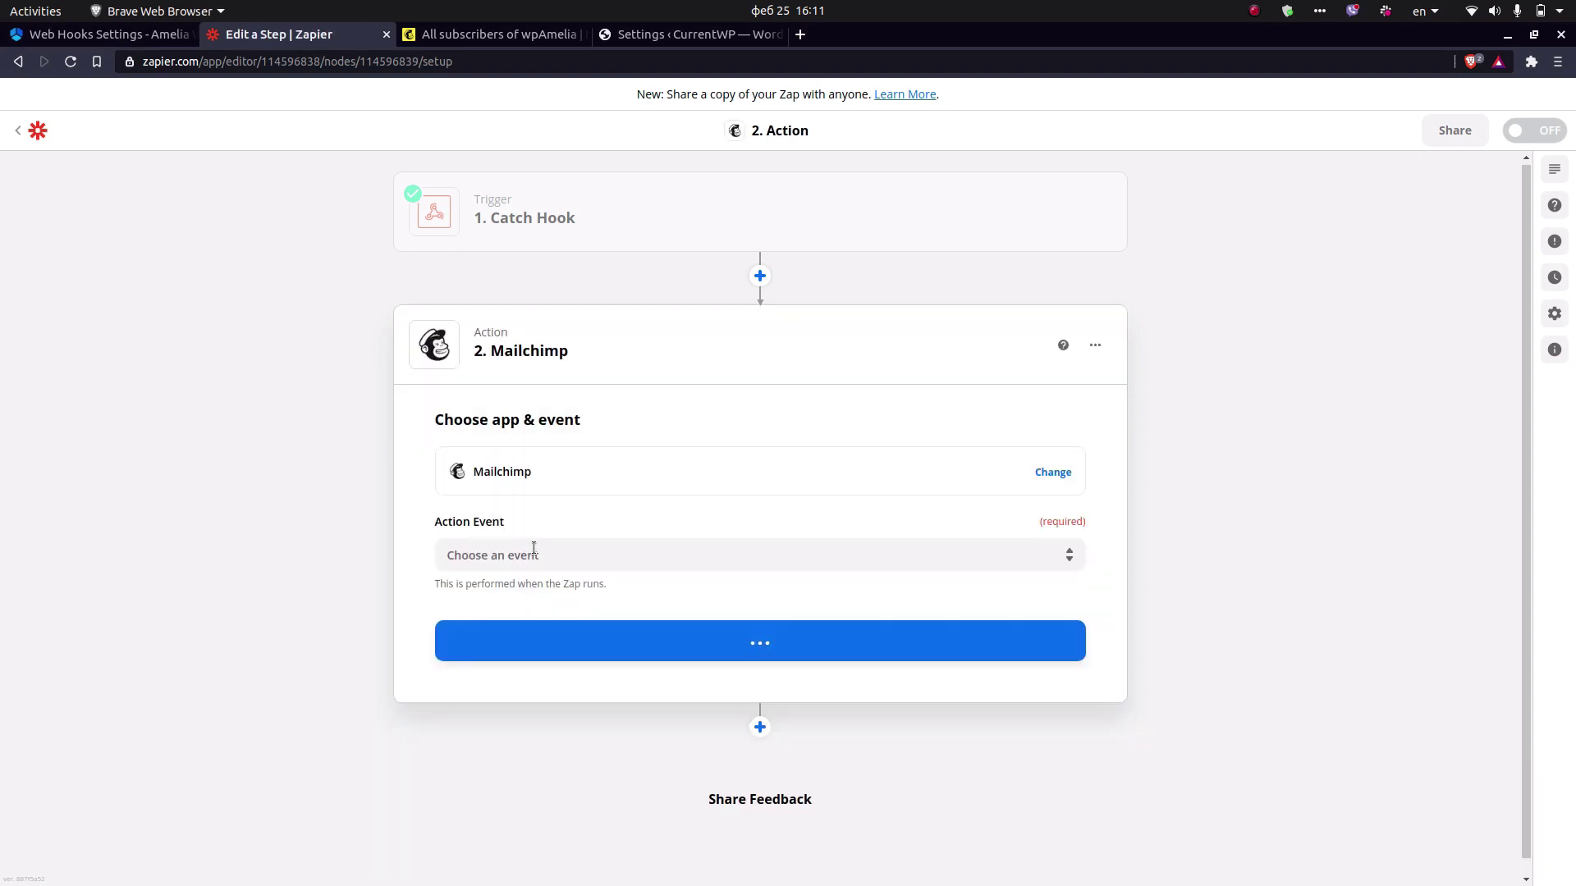
pyautogui.click(579, 559)
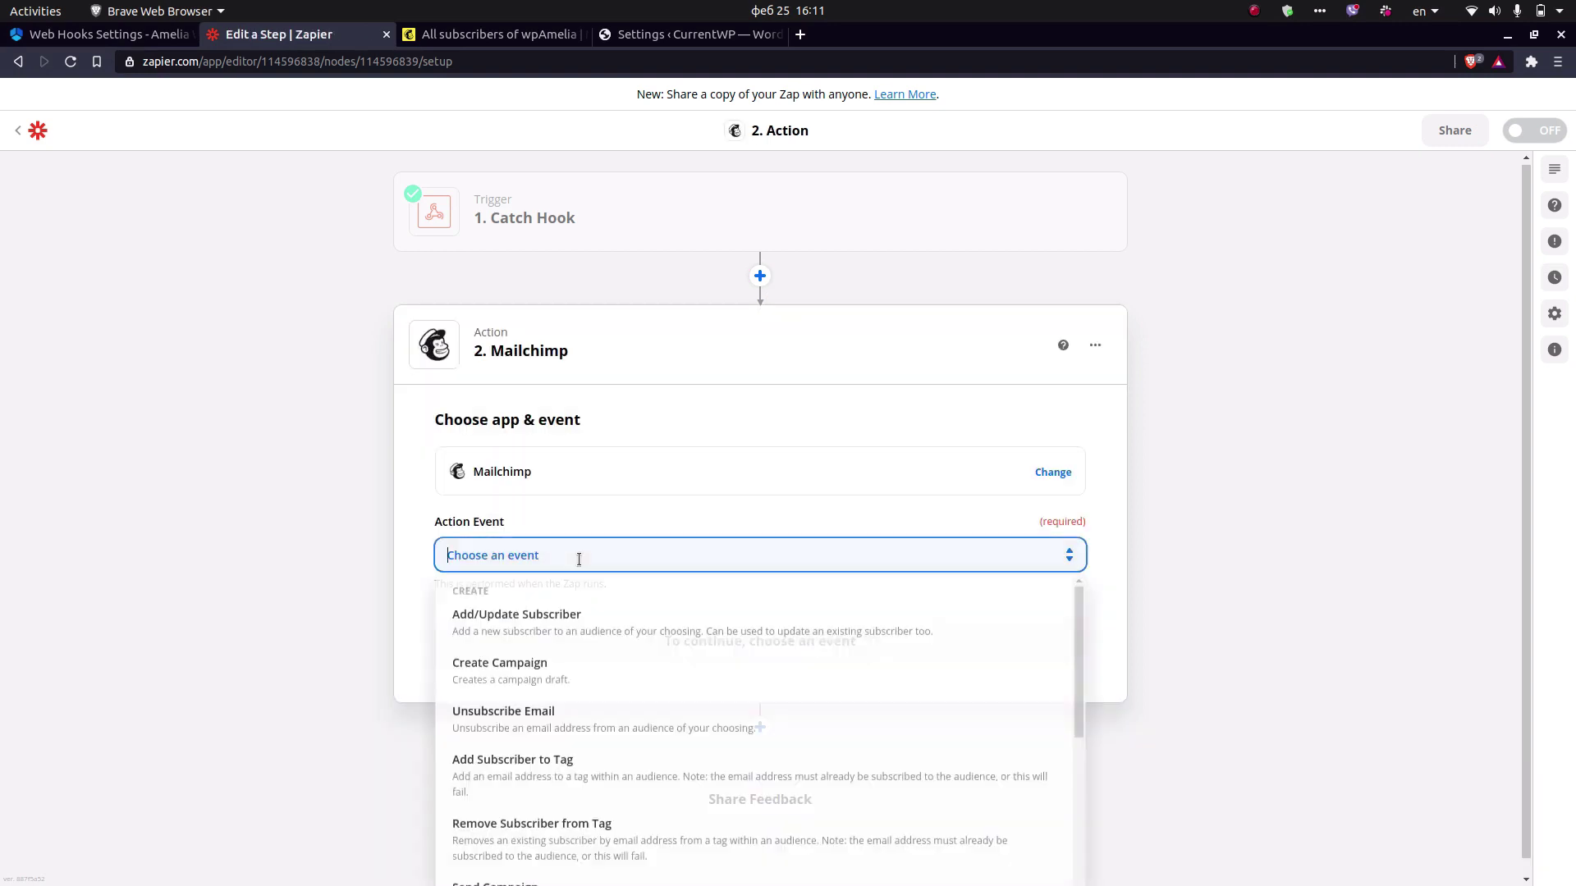
pyautogui.click(498, 629)
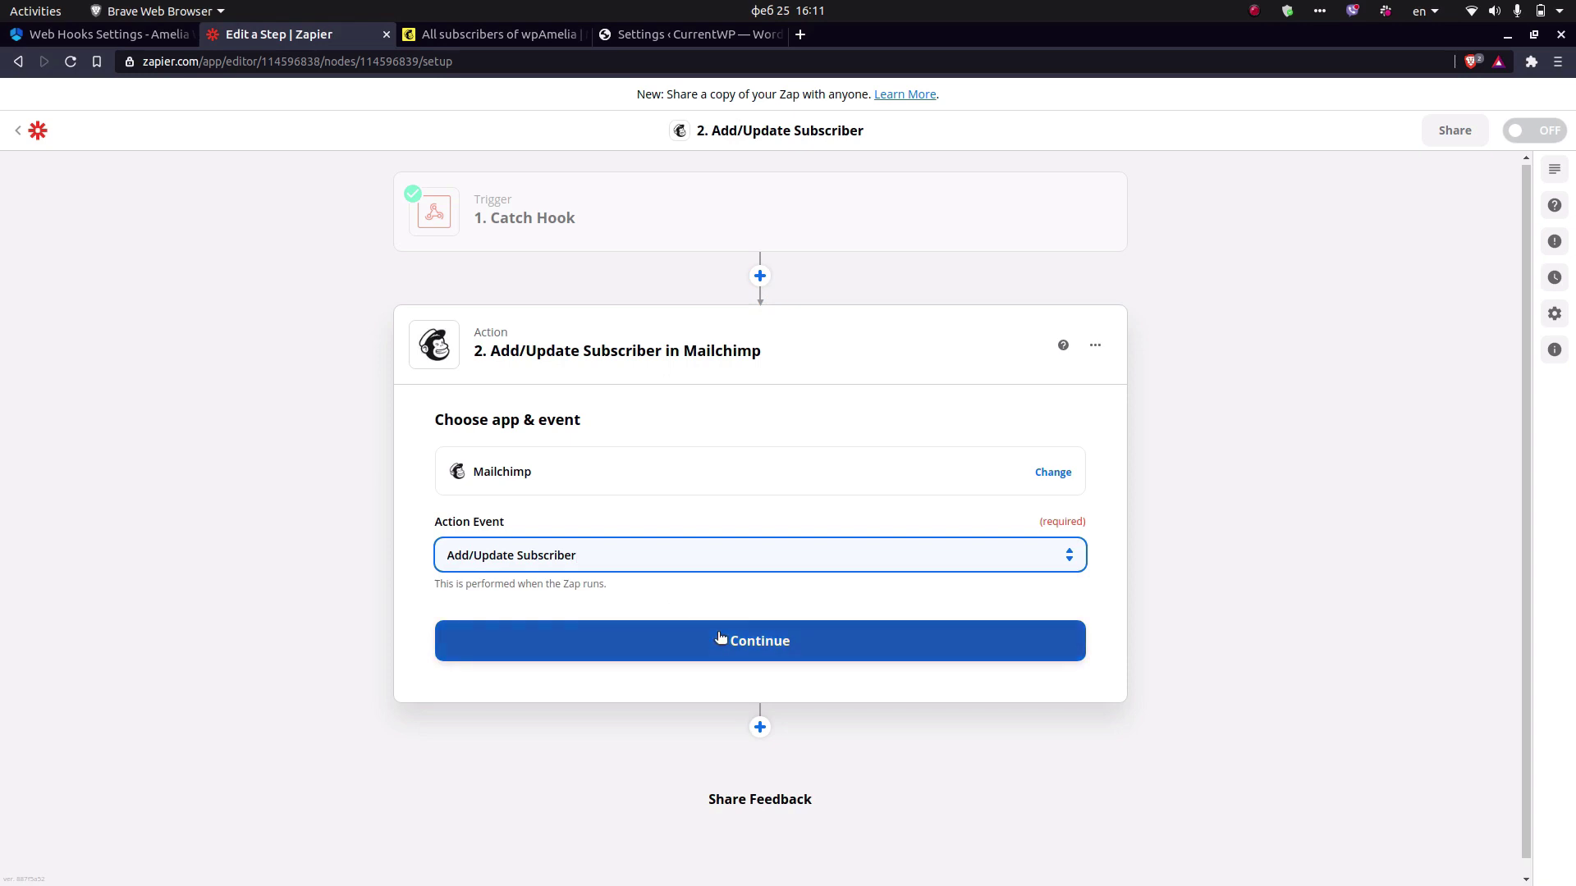
pyautogui.click(668, 640)
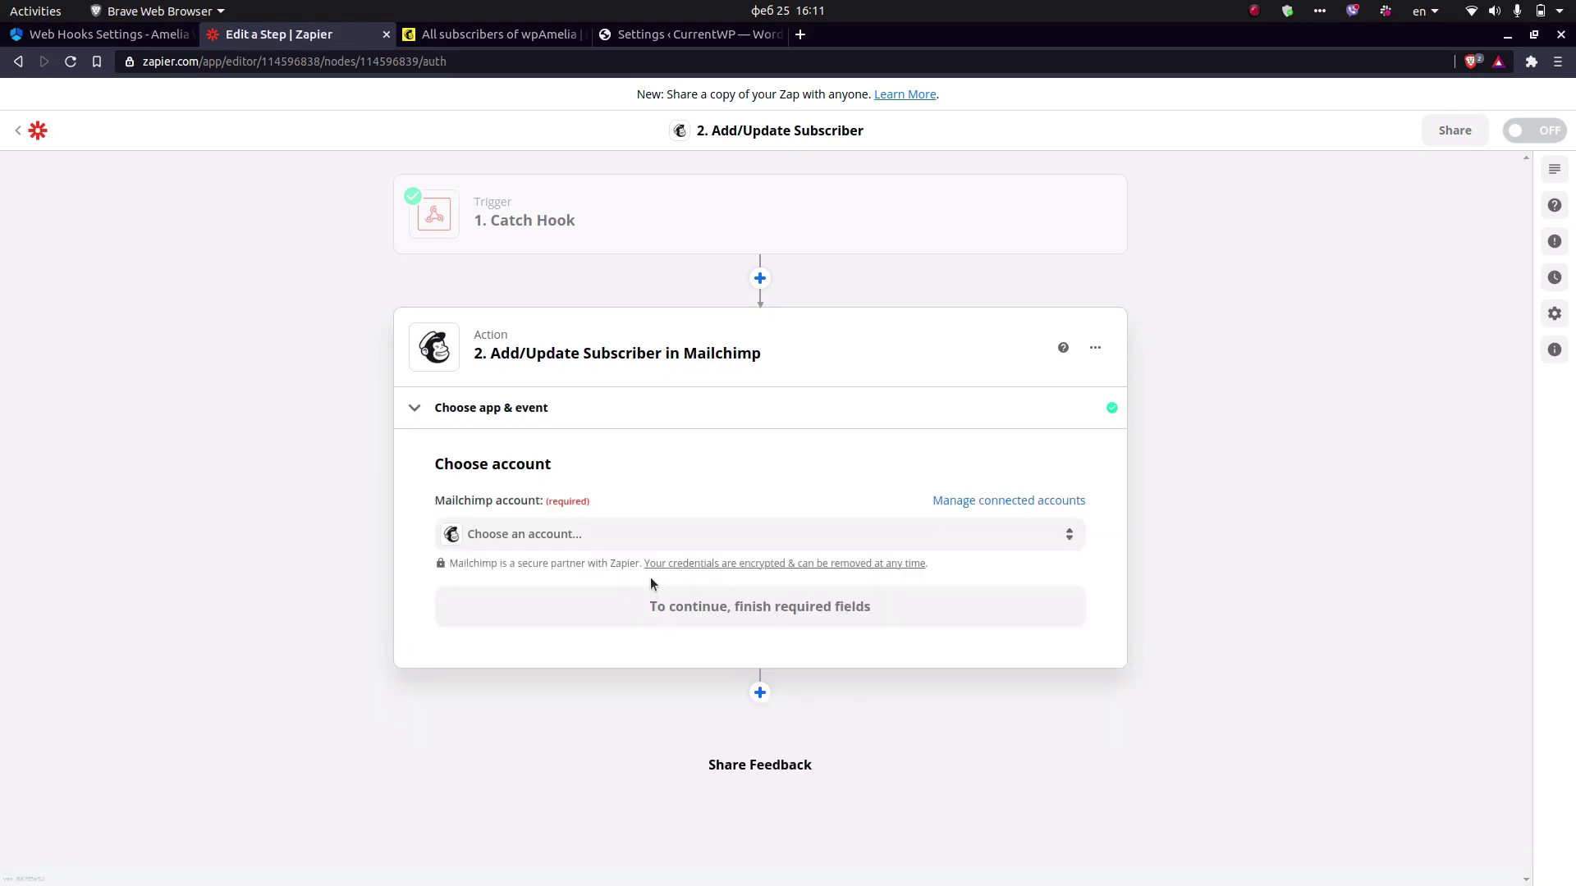
pyautogui.click(575, 534)
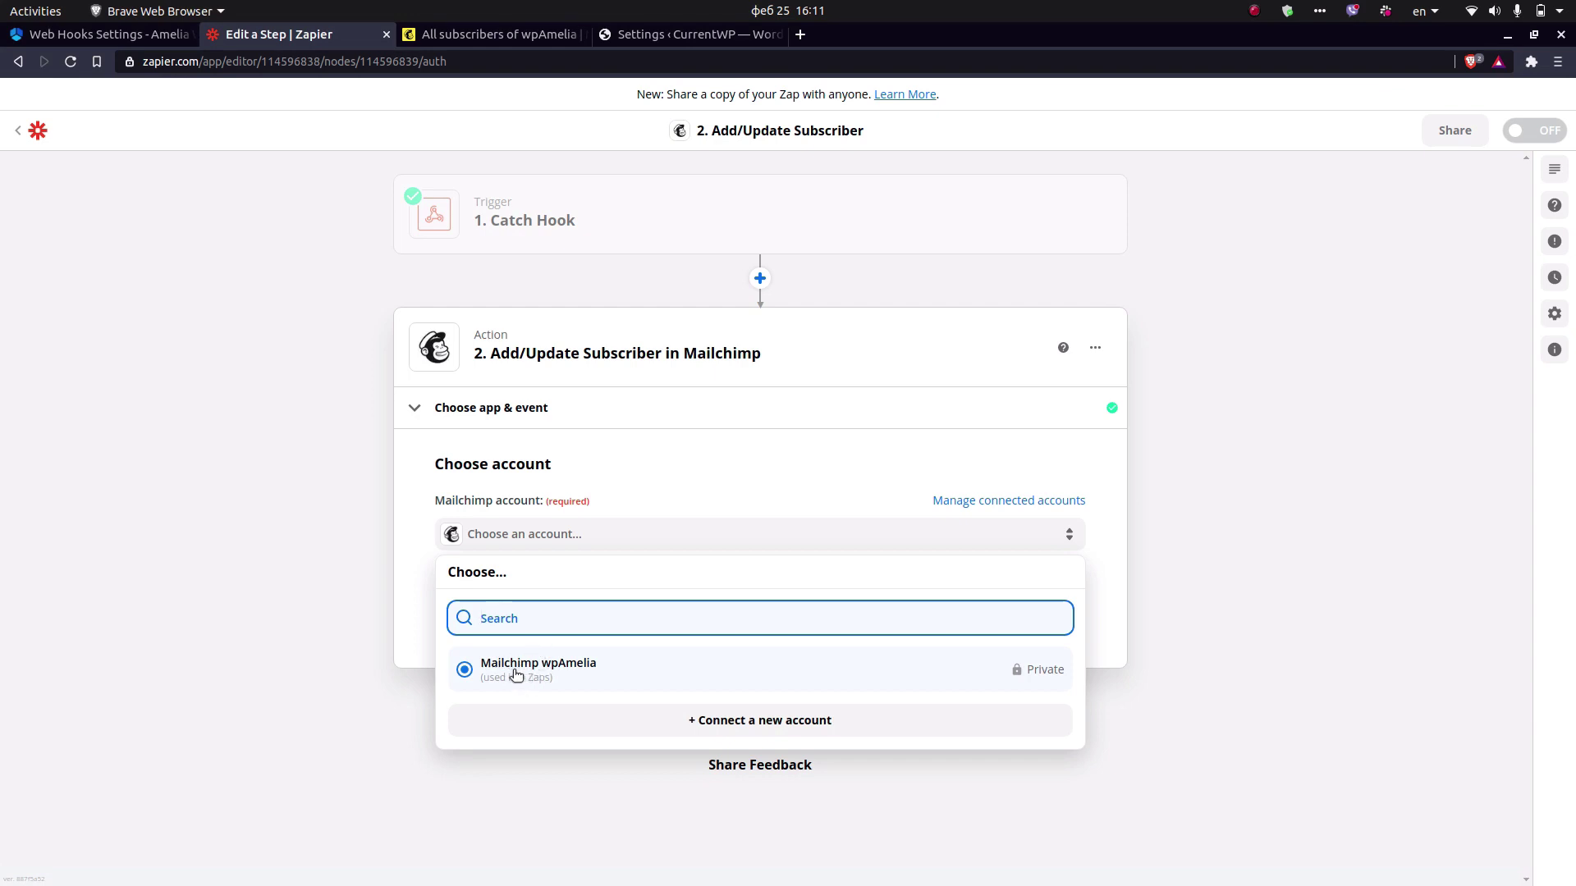
pyautogui.click(515, 676)
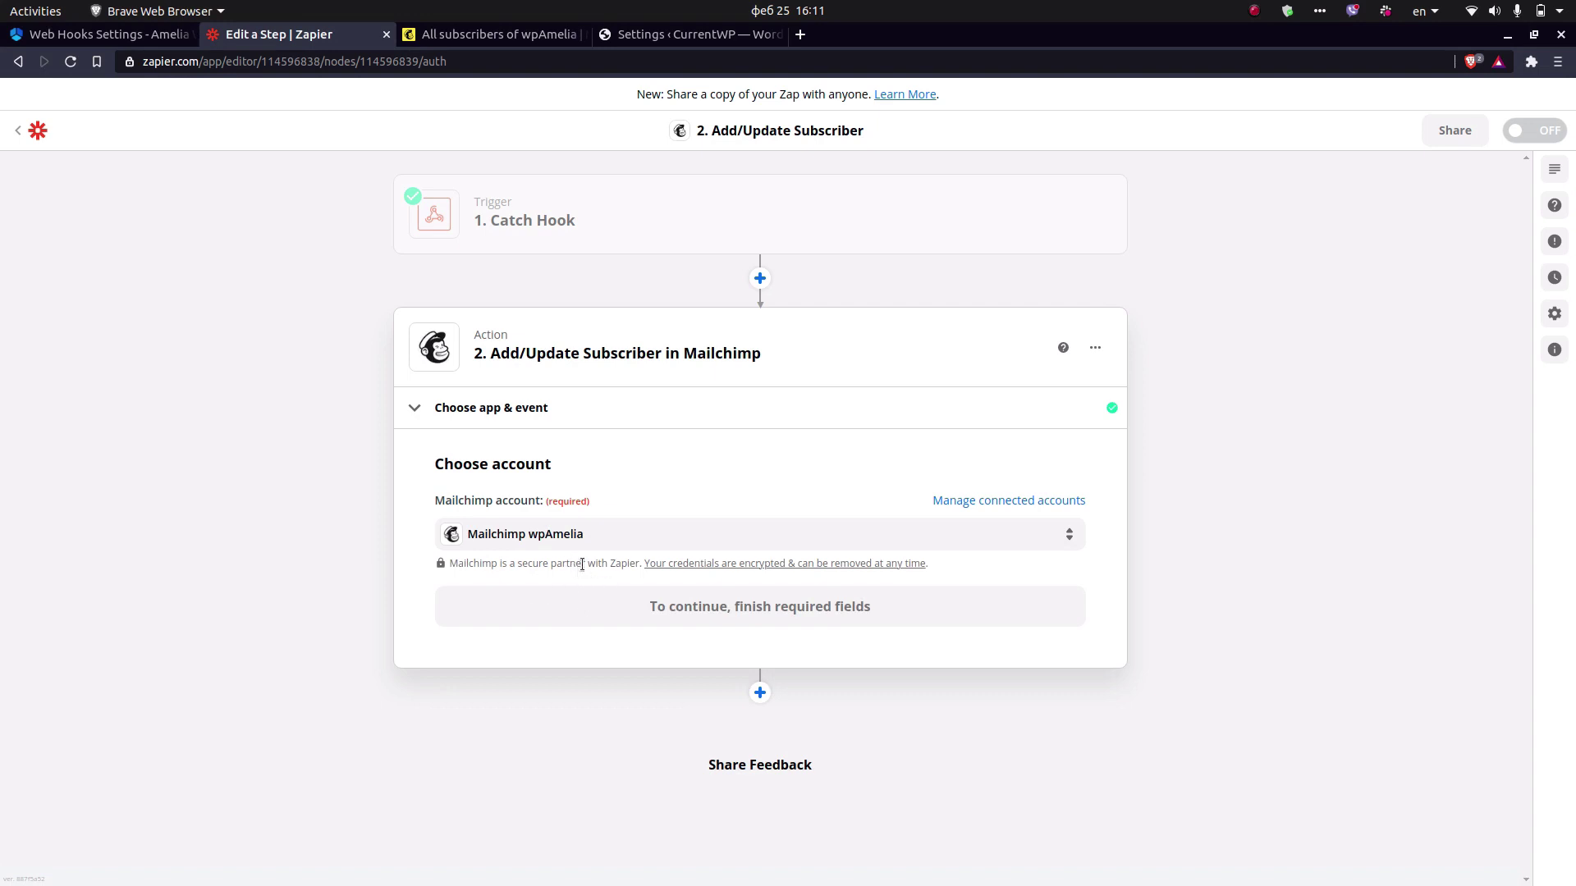
# Set the Mailchimp action's Audience to wpAmelia.
pyautogui.click(680, 609)
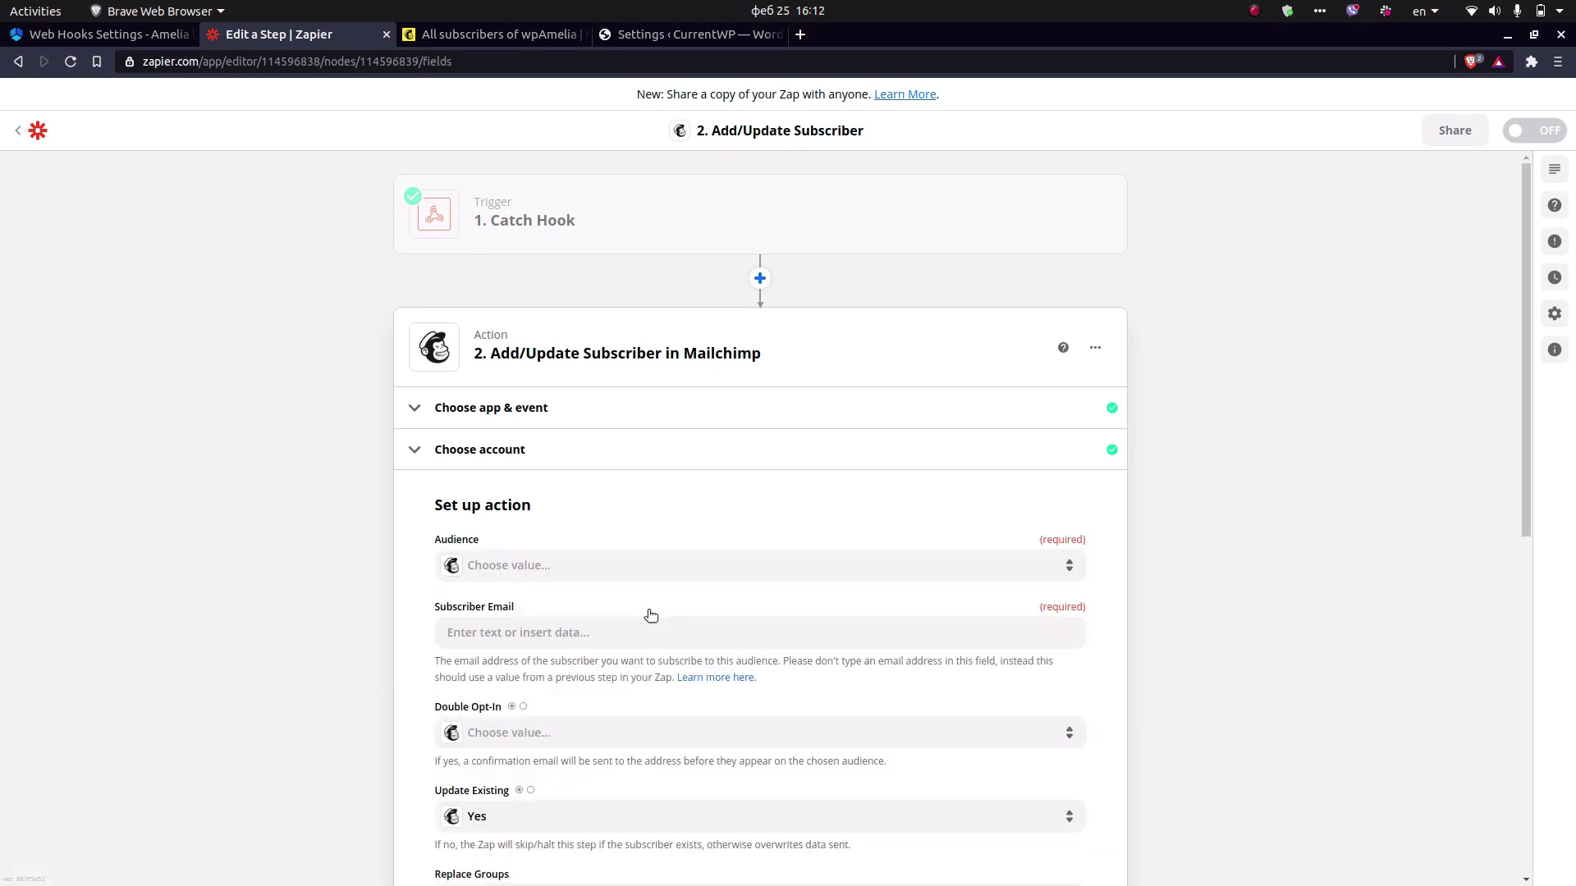
pyautogui.click(551, 566)
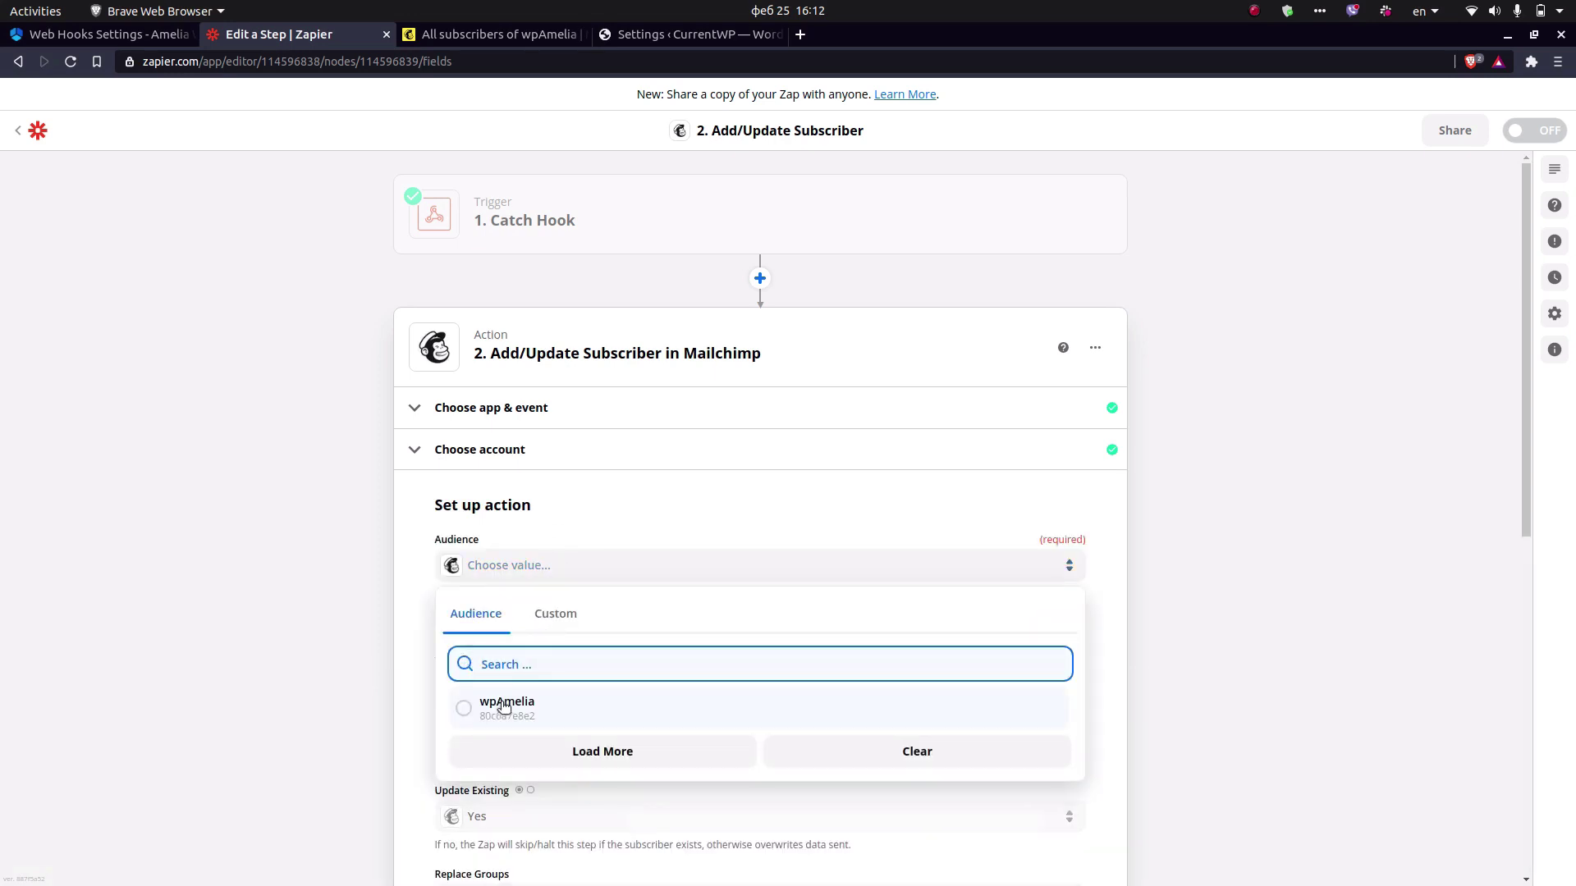
pyautogui.click(504, 708)
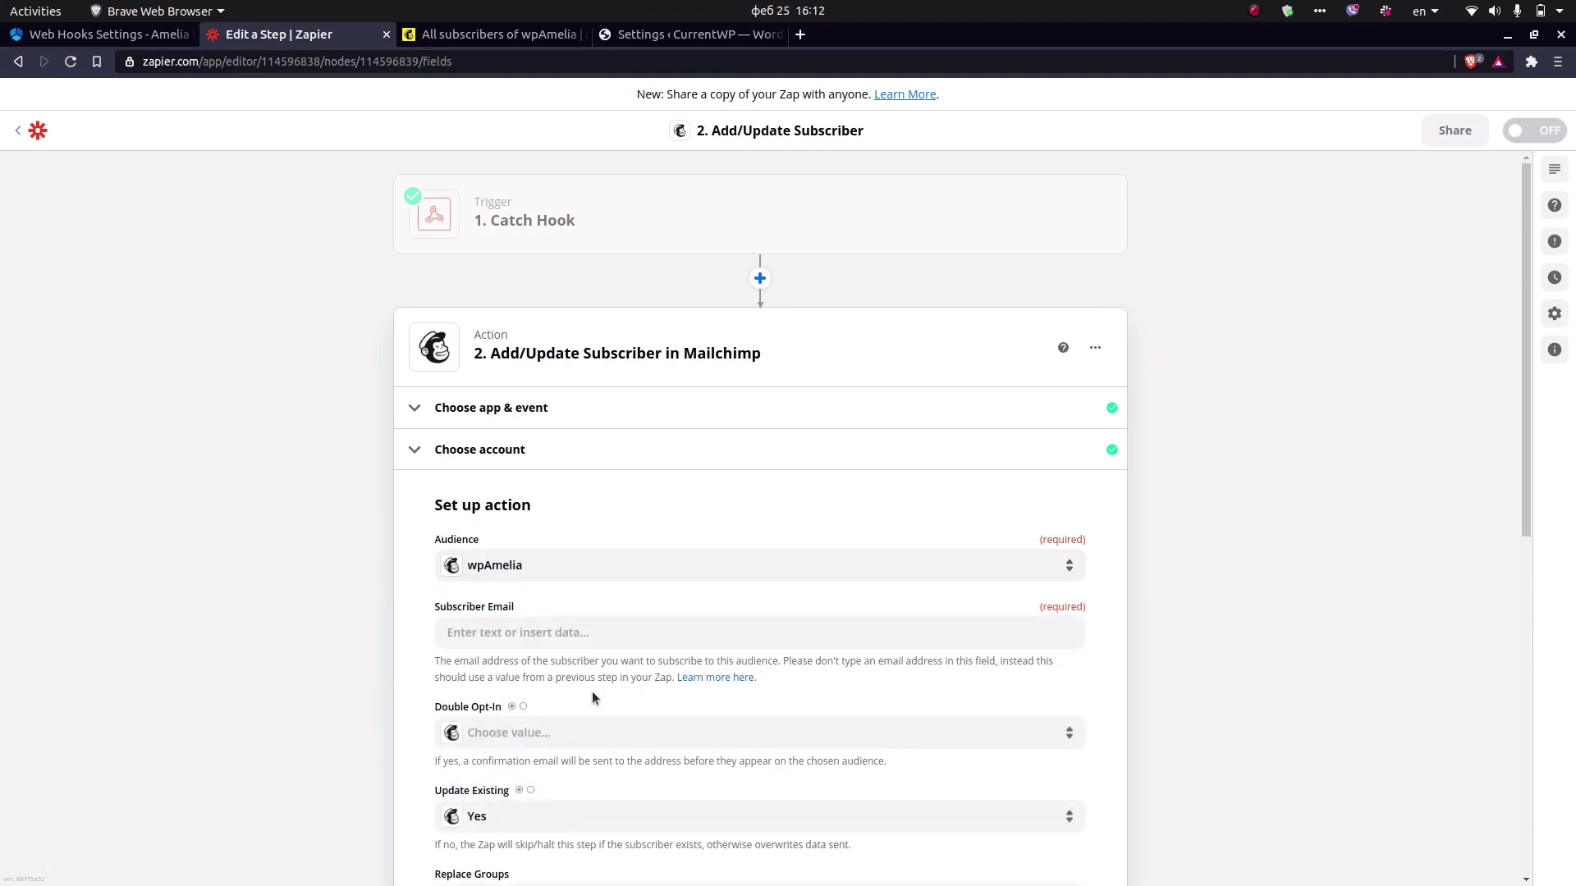
# Map Subscriber Email to the trigger's Appointment Bookings 0 Customer Email field.
pyautogui.click(542, 632)
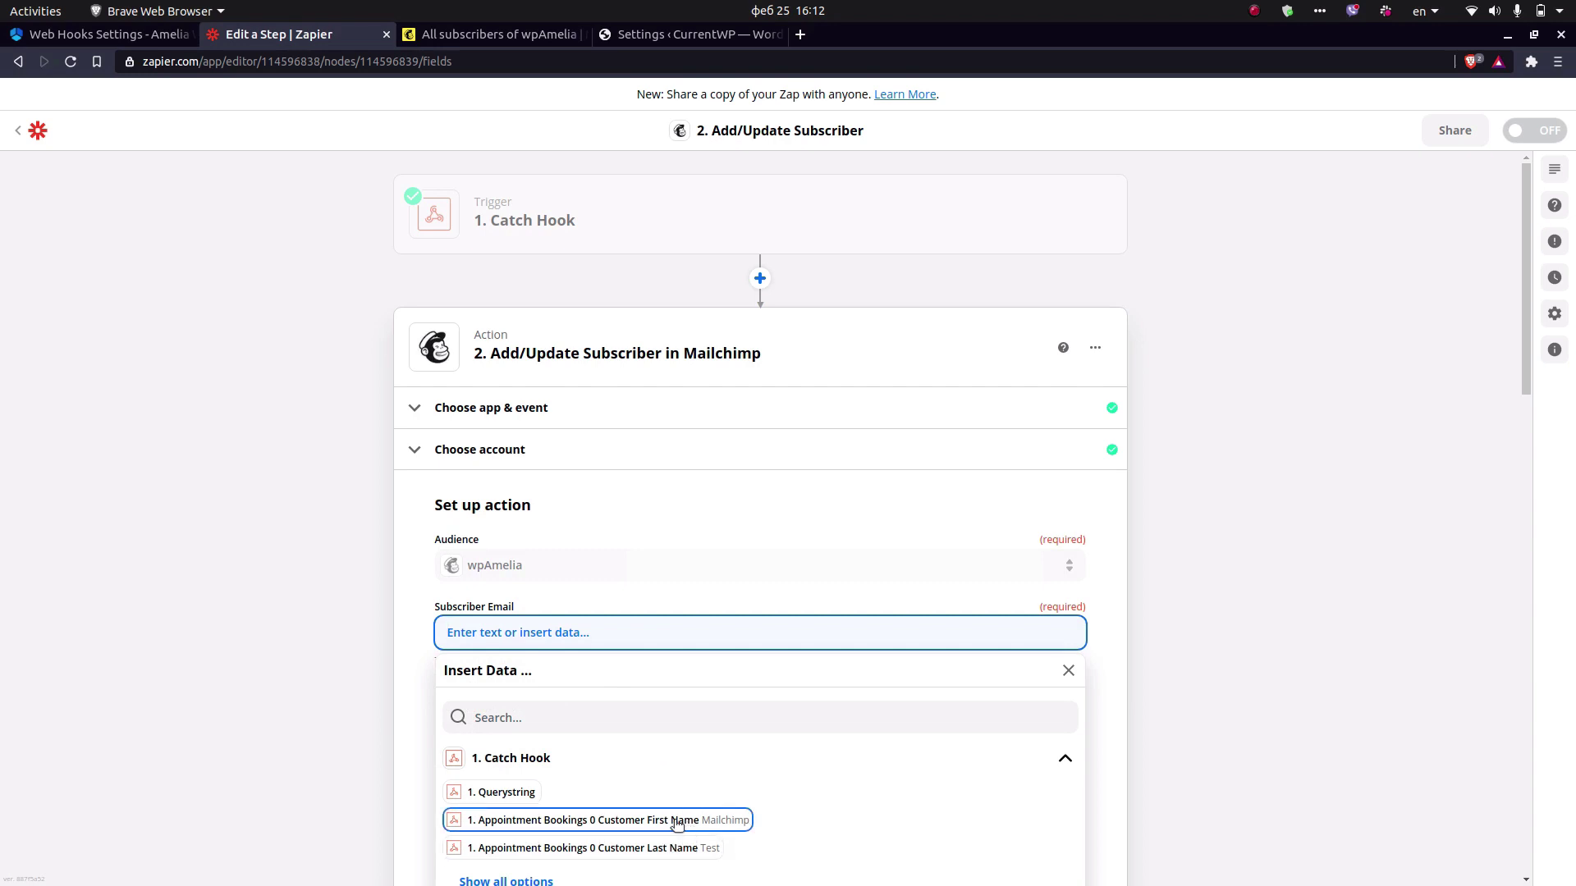
pyautogui.click(576, 719)
pyautogui.write('email')
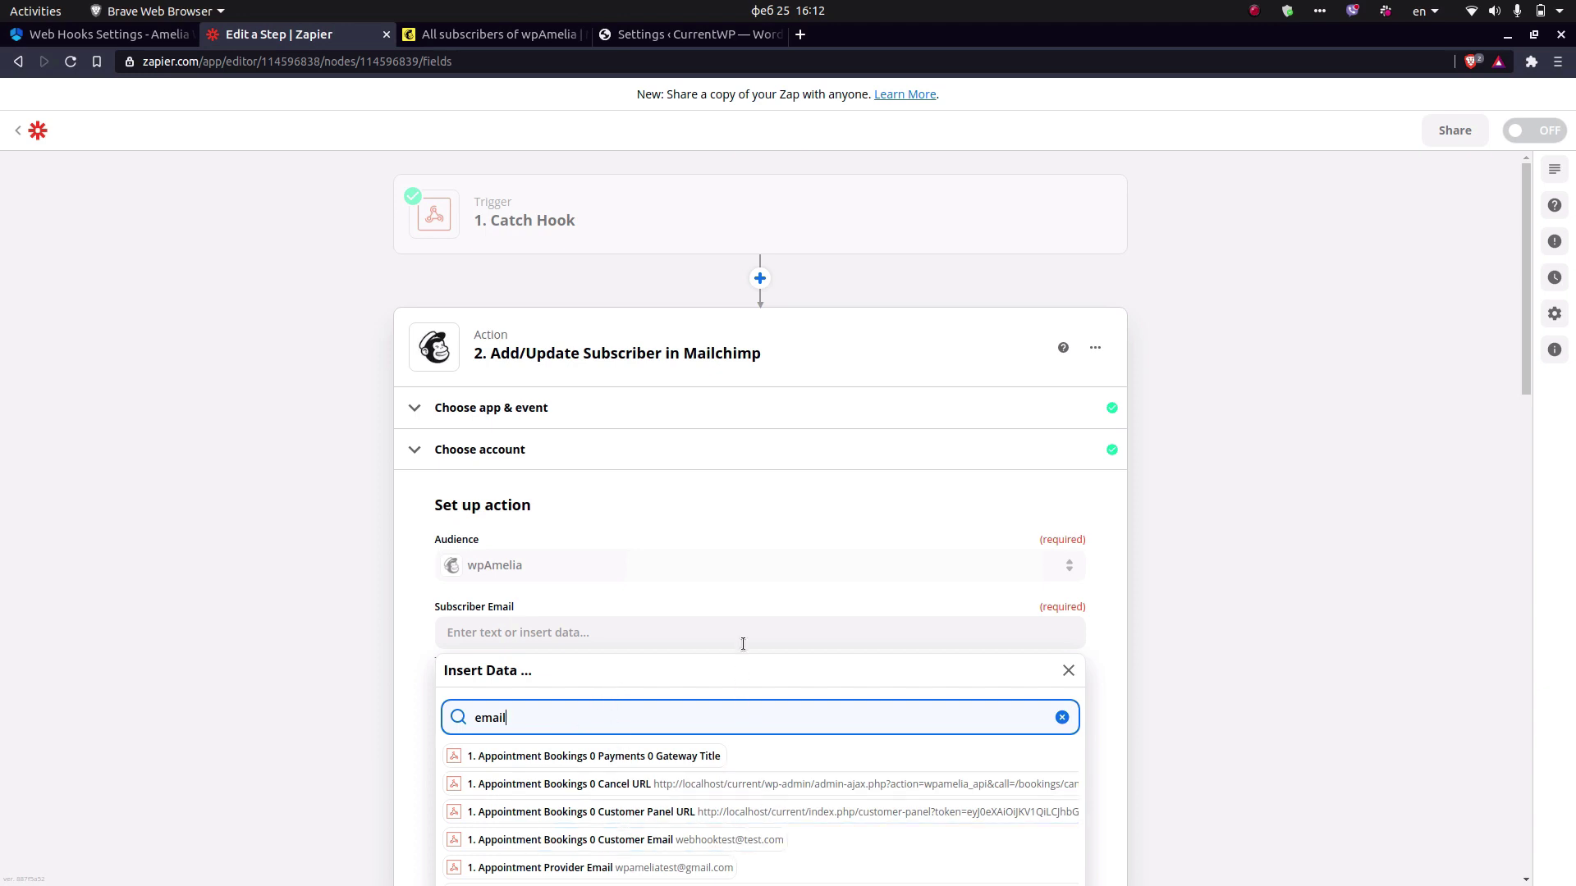
pyautogui.scroll(-2, 742, 637)
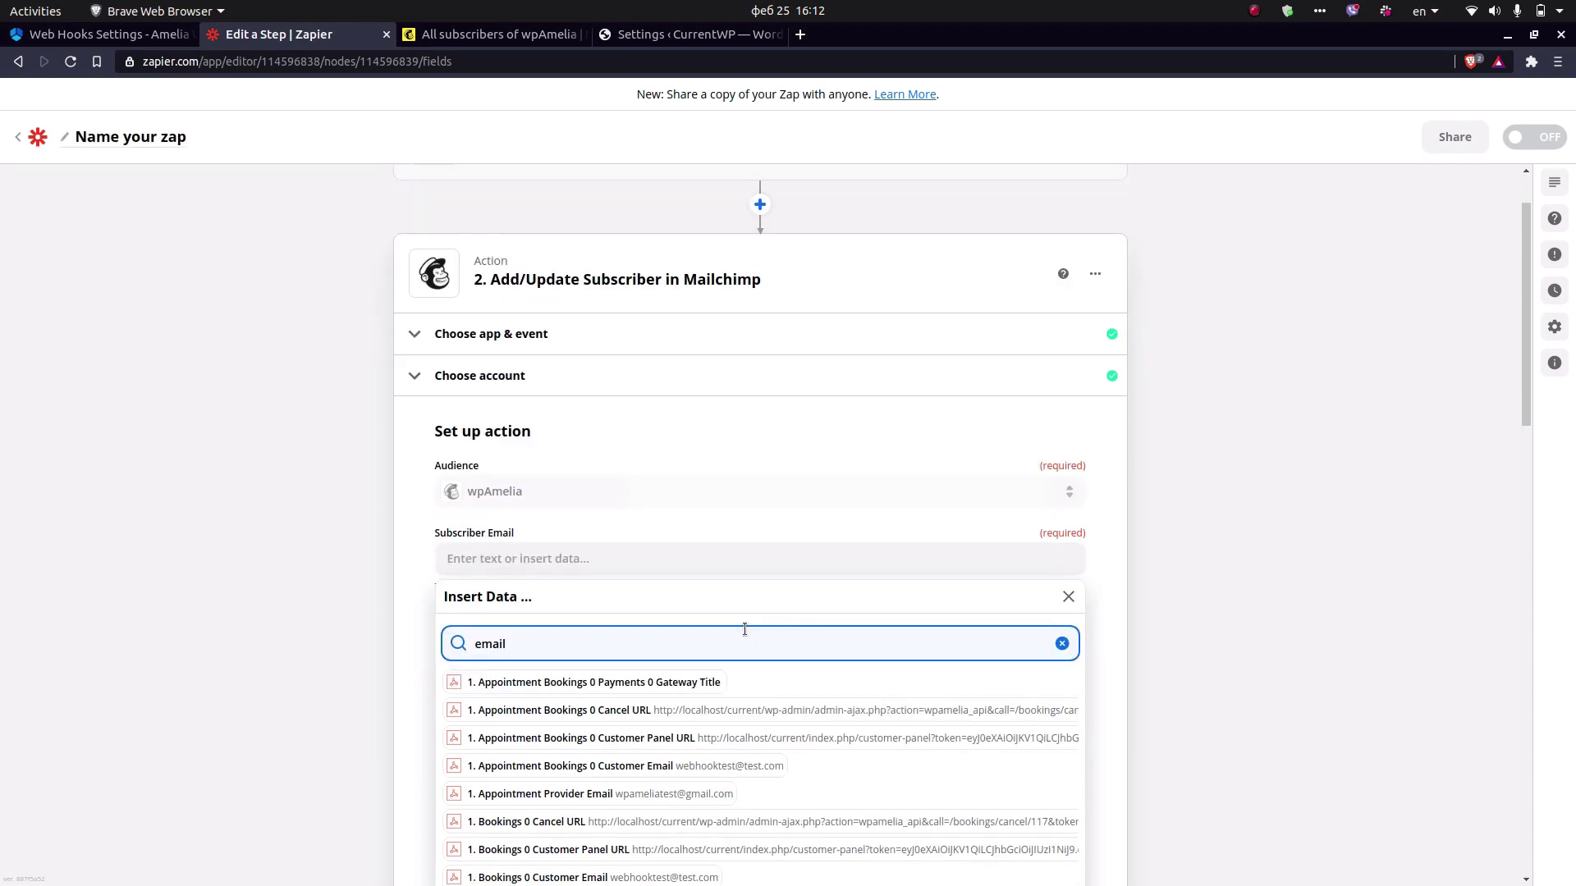
pyautogui.click(725, 766)
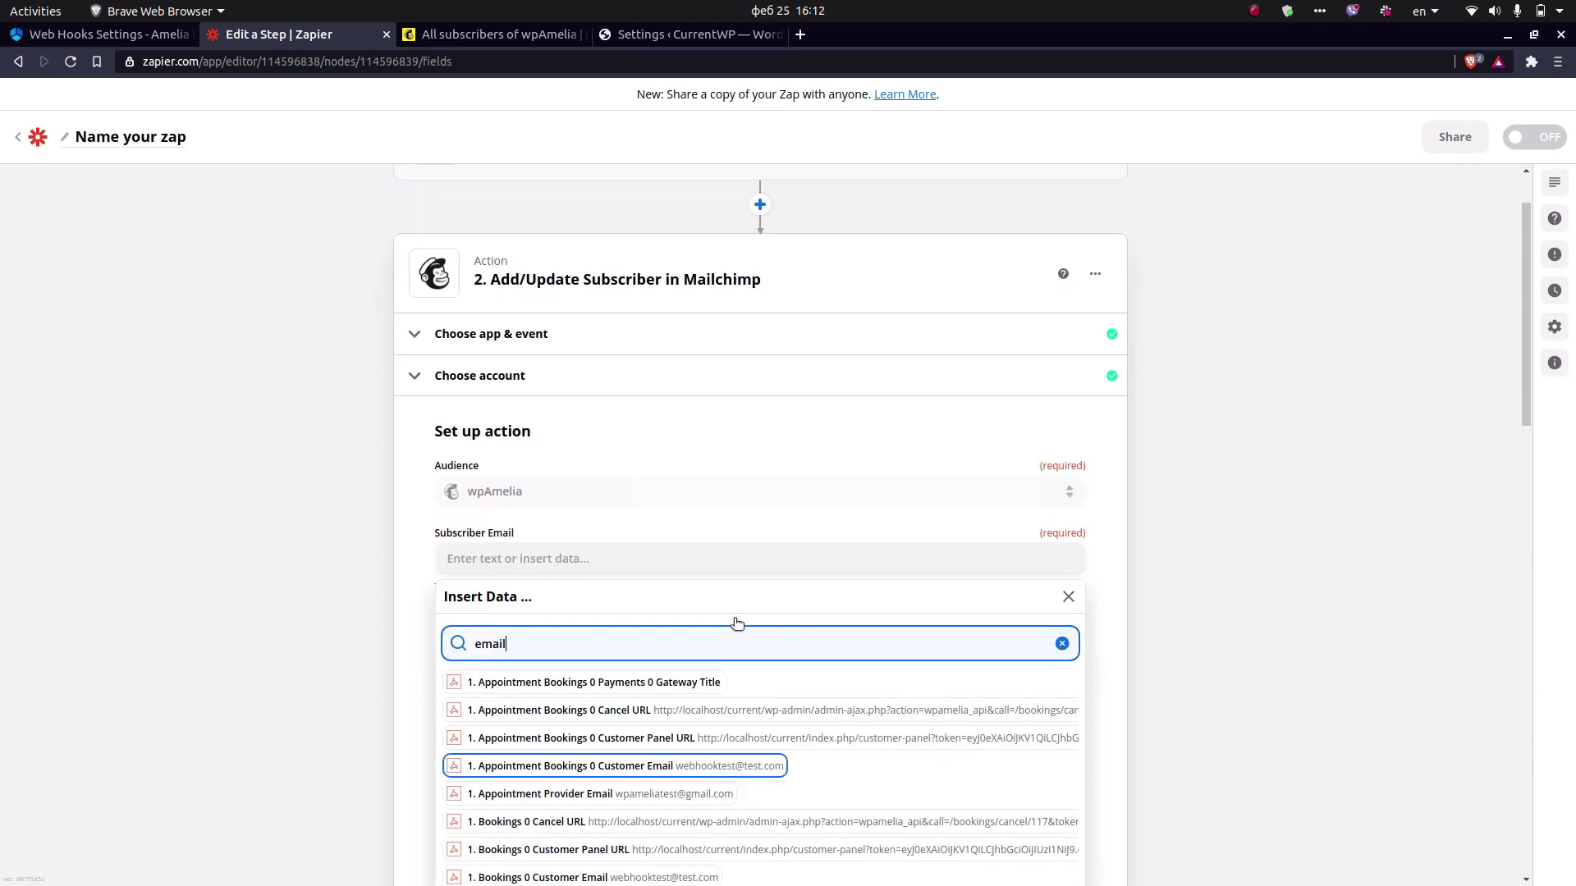
pyautogui.click(422, 605)
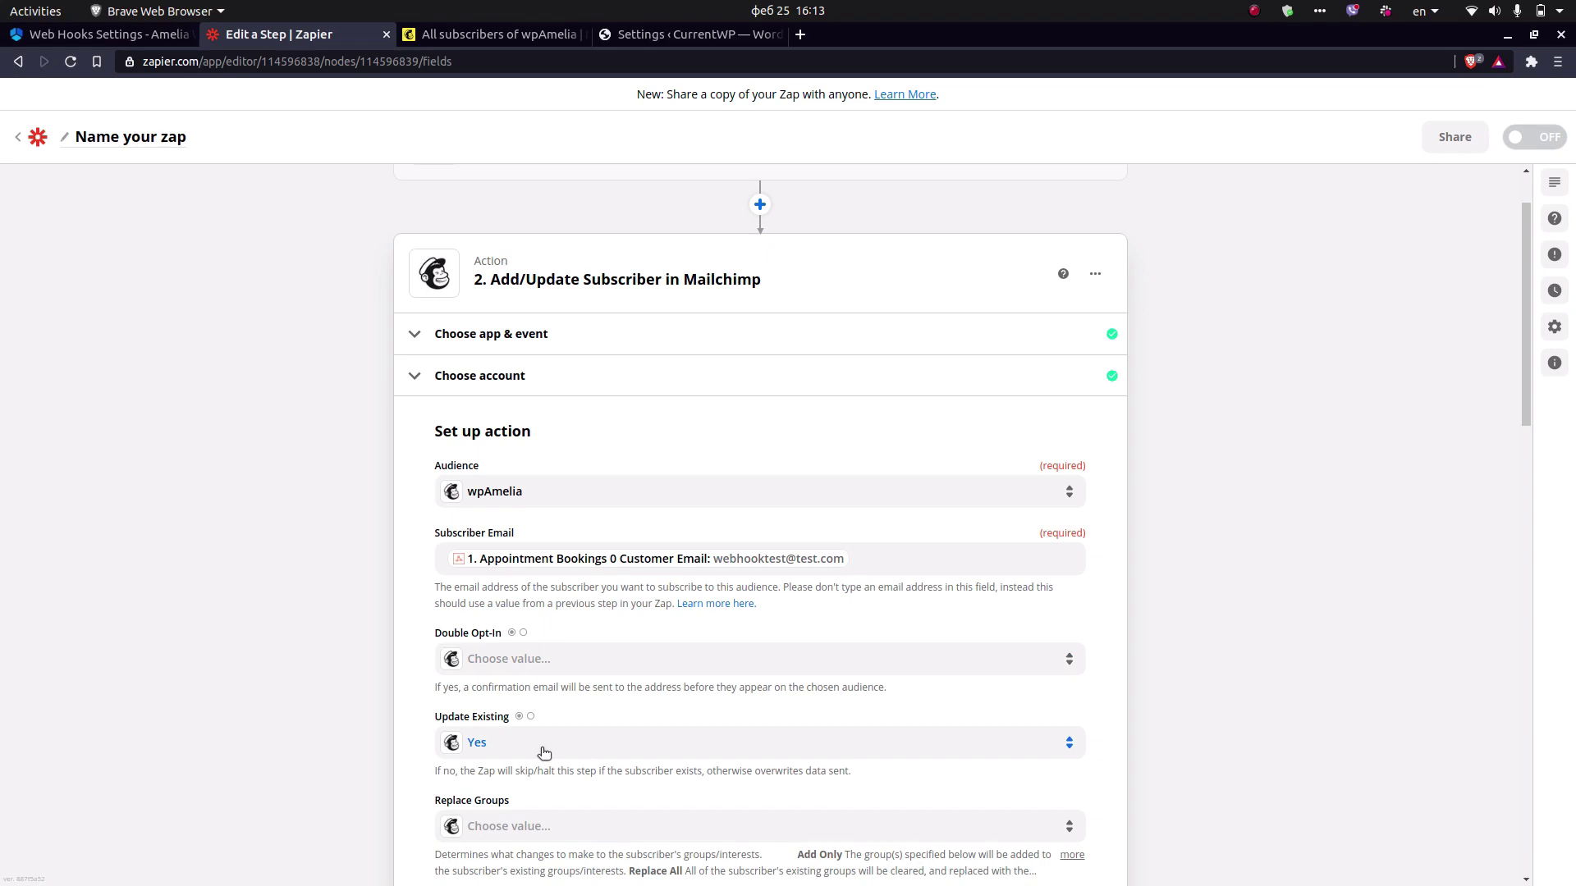
# Select Staff in the Tag(s) field of the Mailchimp action.
pyautogui.scroll(-5, 542, 751)
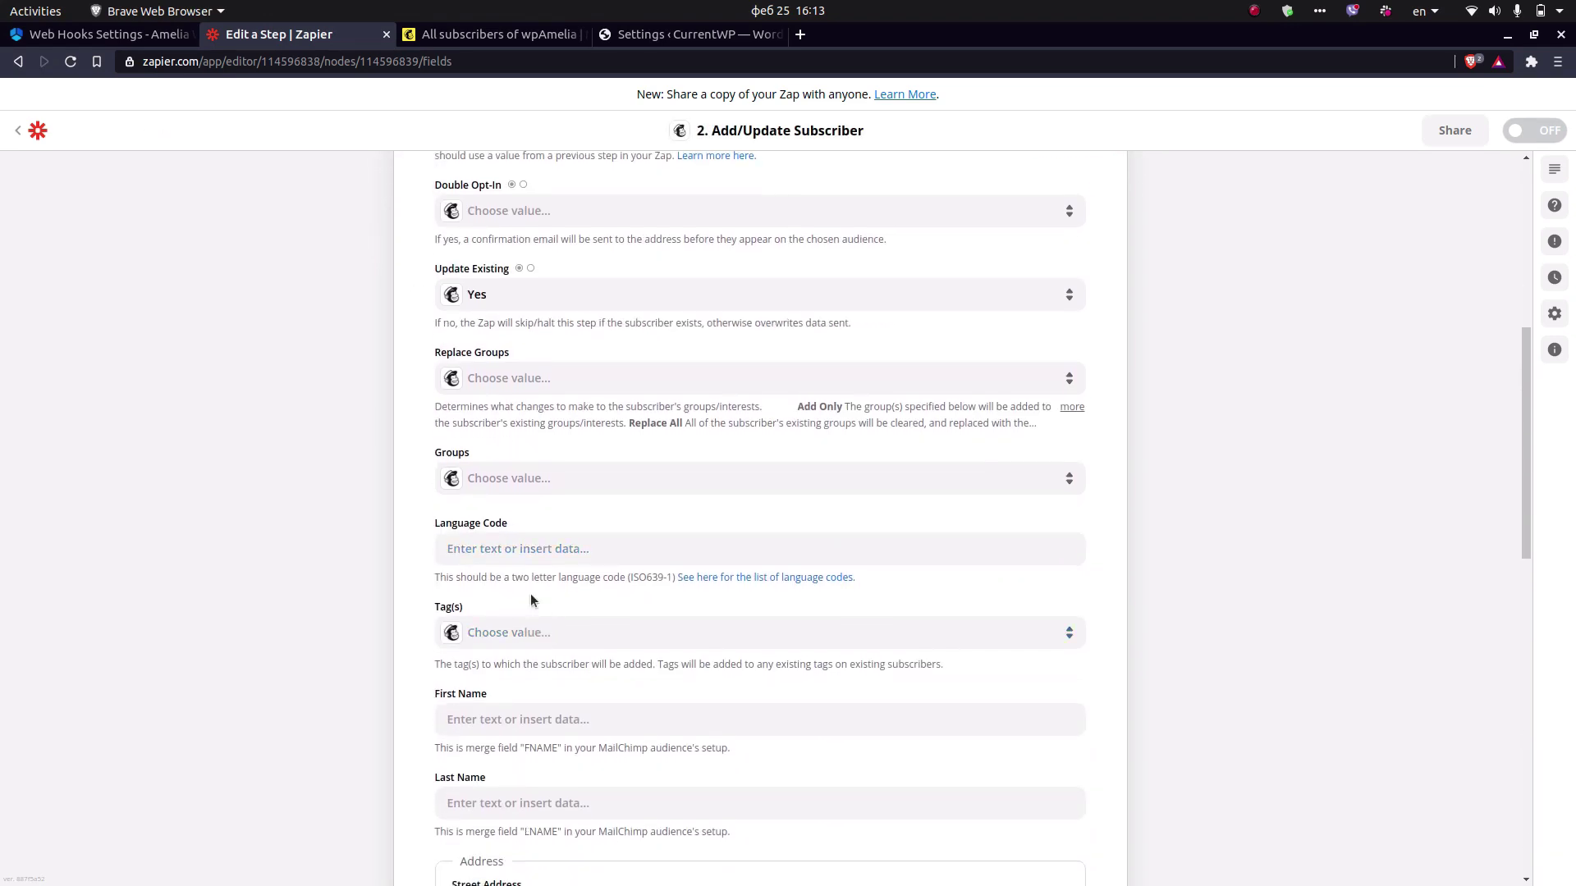
pyautogui.click(509, 633)
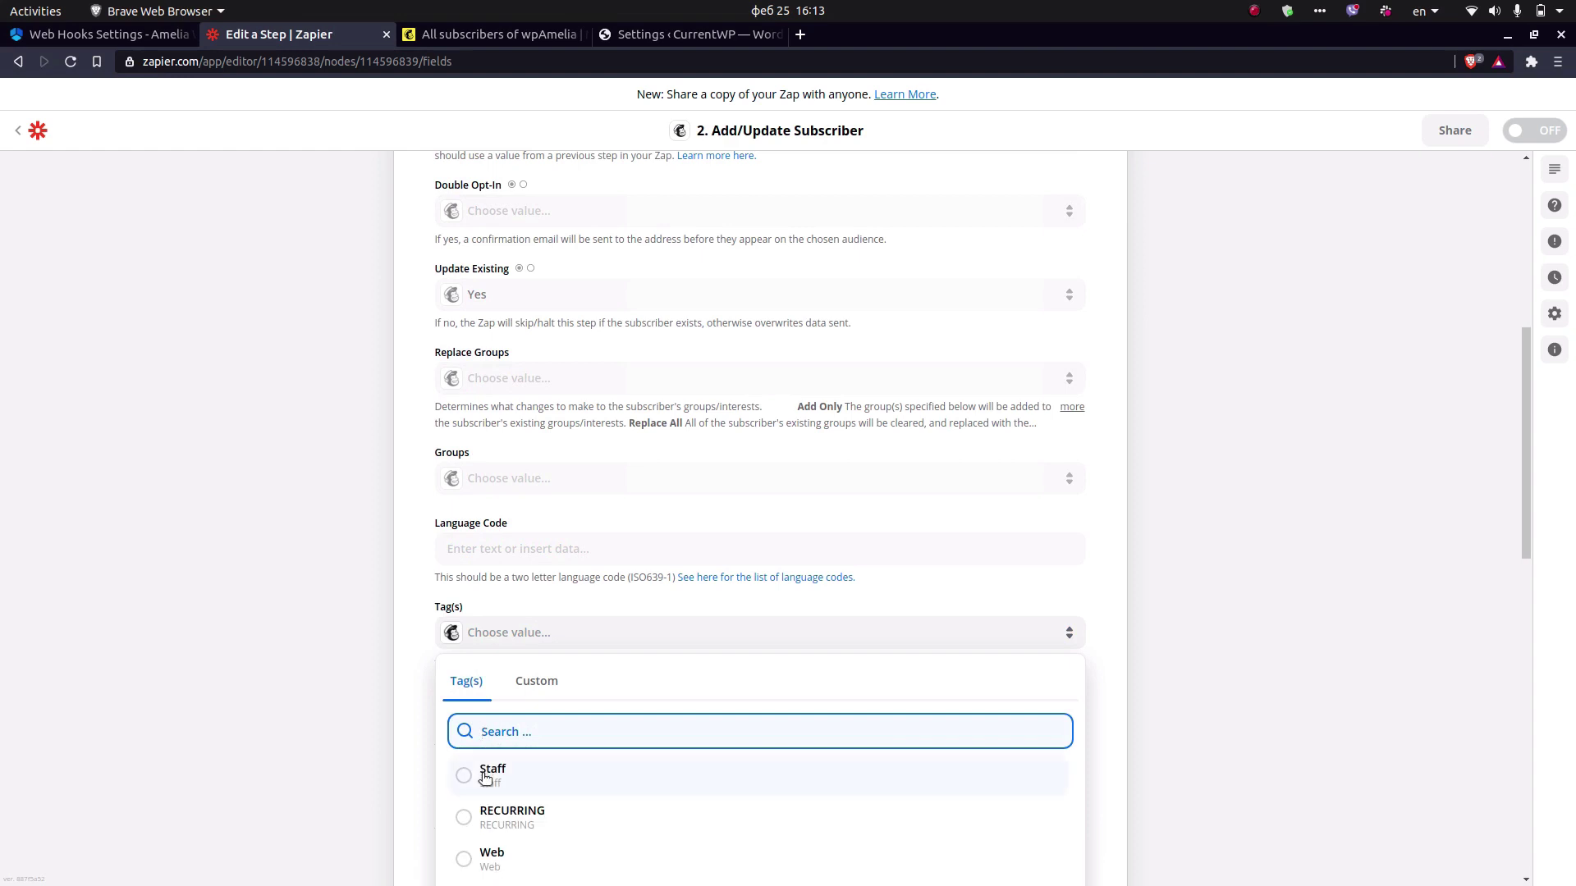
pyautogui.click(485, 778)
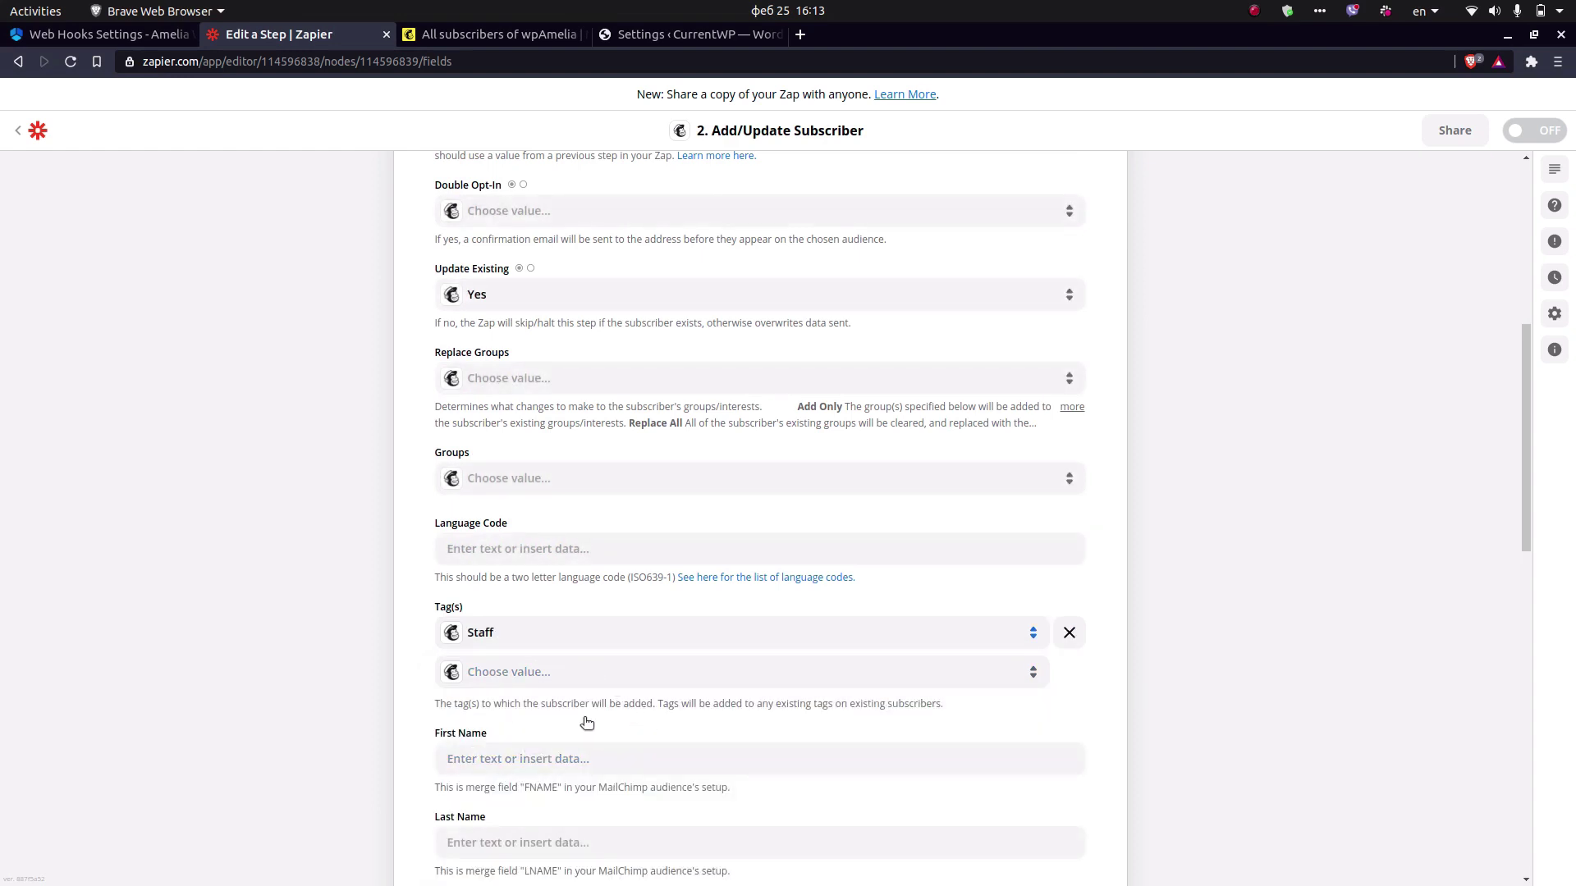
pyautogui.scroll(-5, 589, 705)
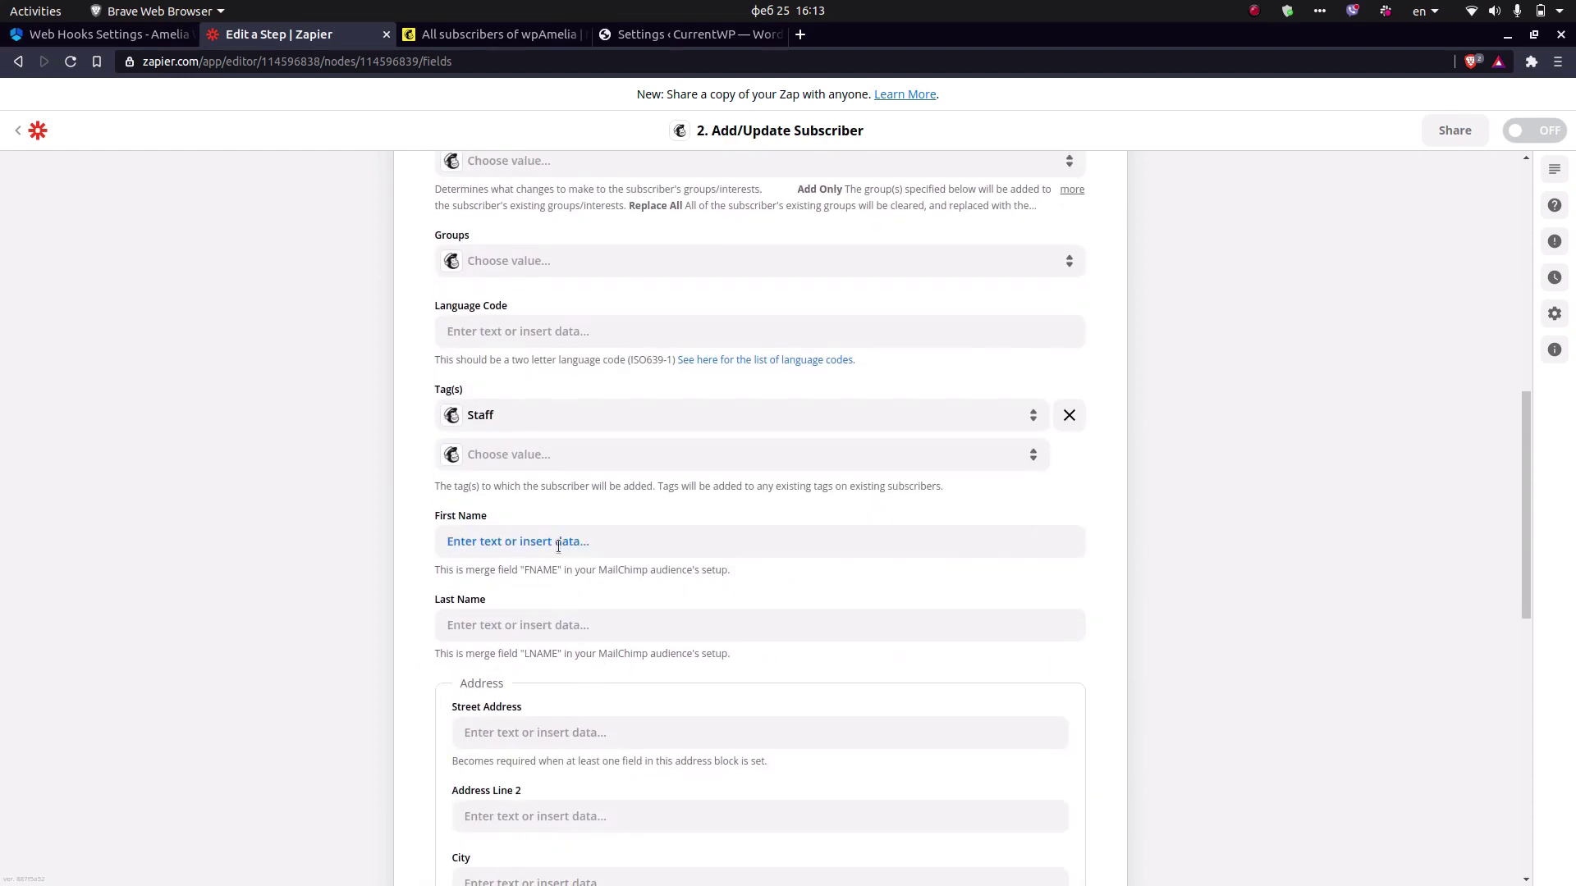
# Map First Name and Last Name to the booking customer's first and last name.
pyautogui.click(558, 545)
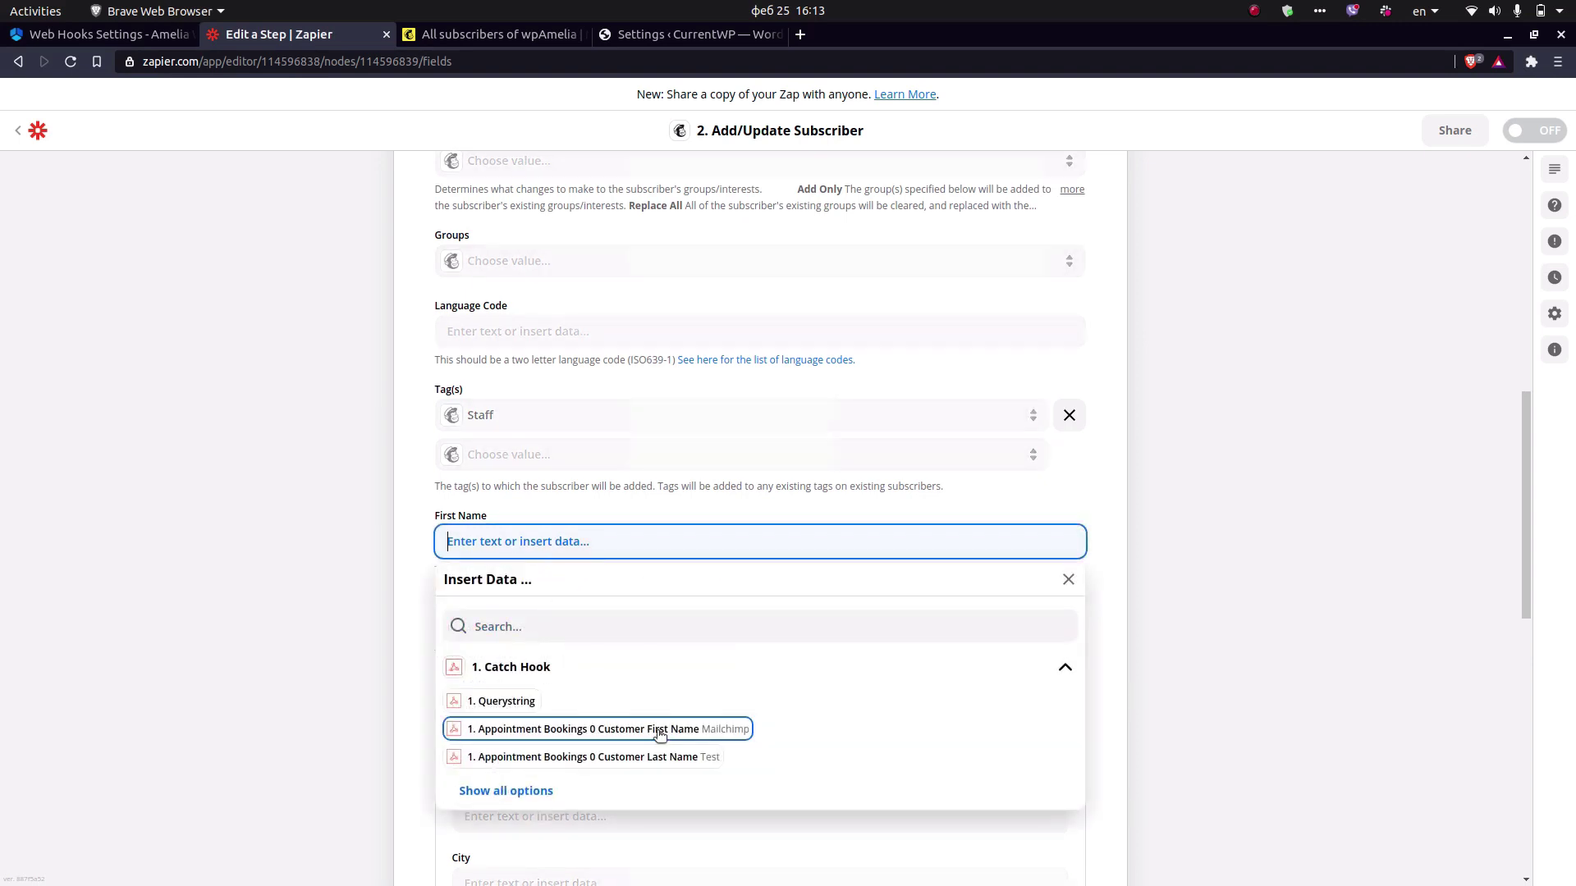
pyautogui.click(623, 729)
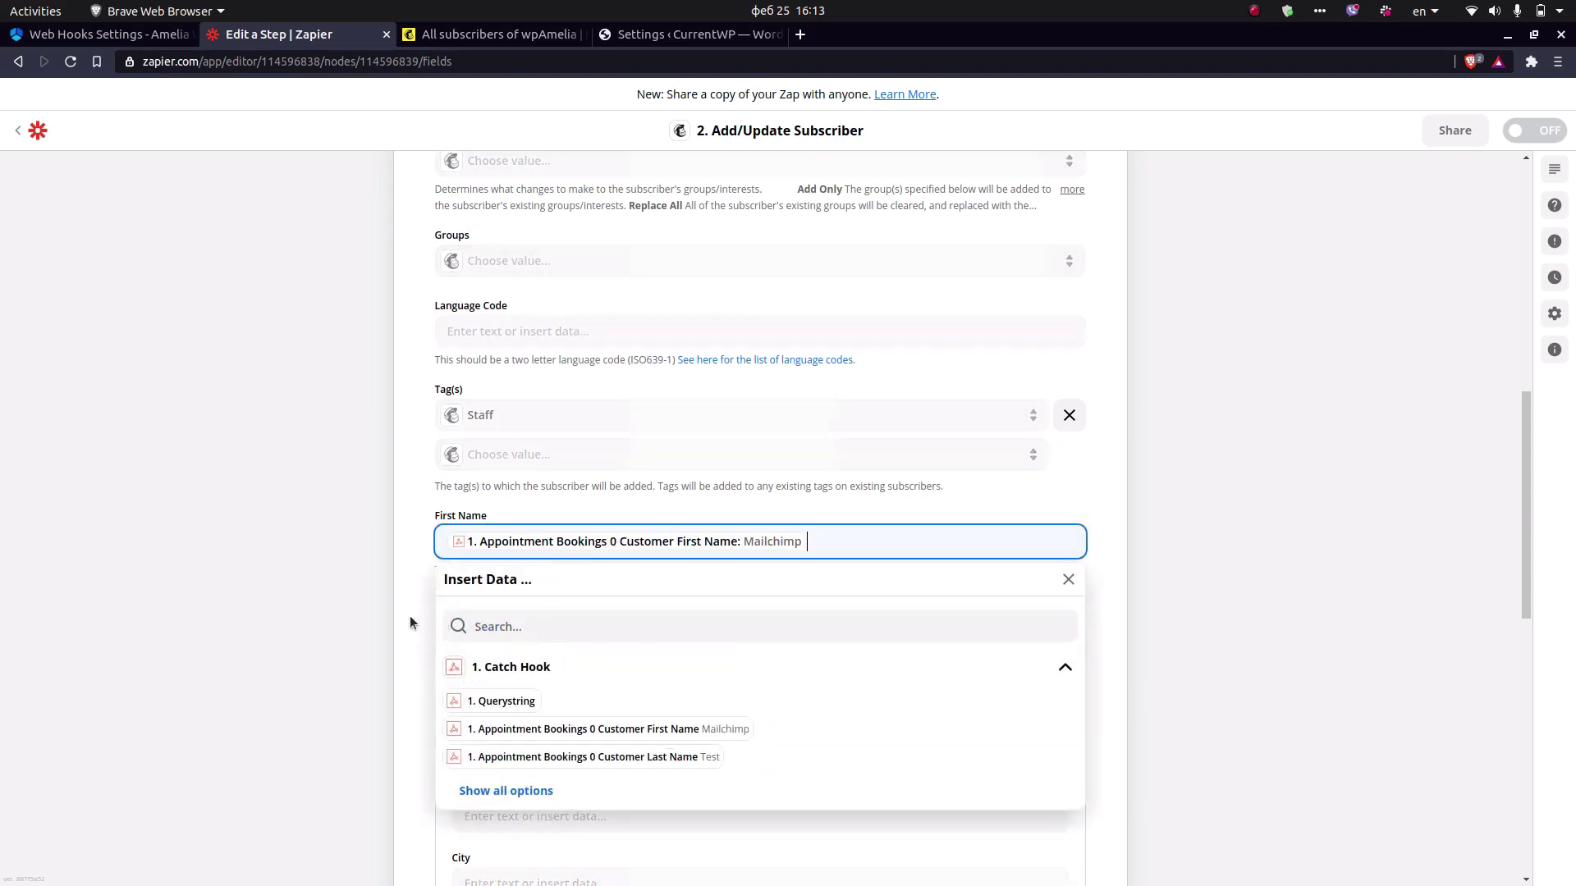
pyautogui.click(565, 627)
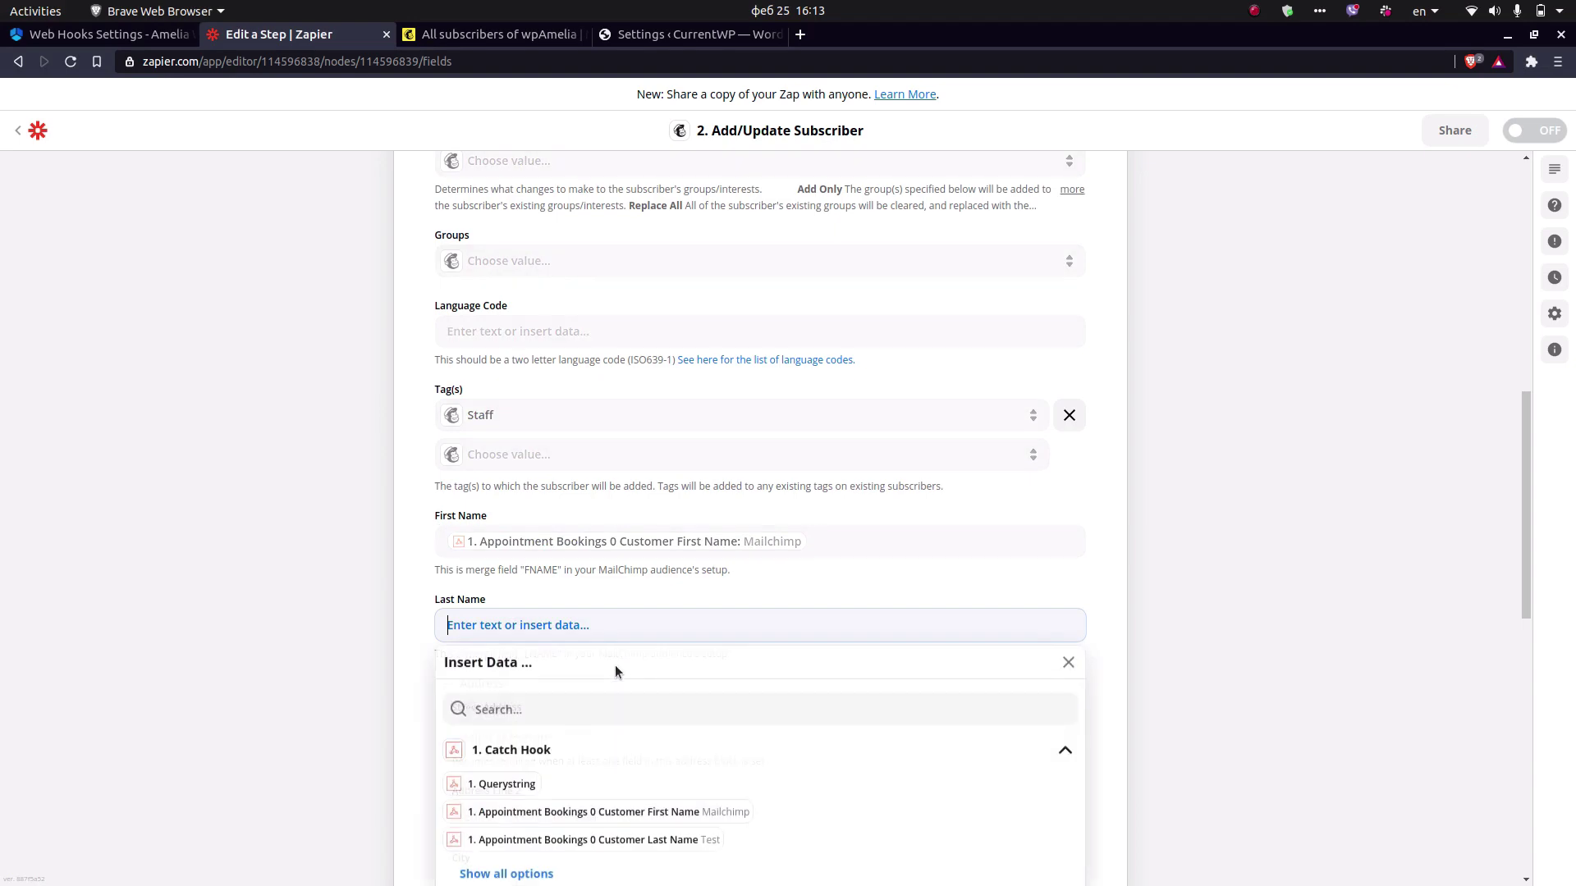
pyautogui.click(670, 842)
pyautogui.click(421, 665)
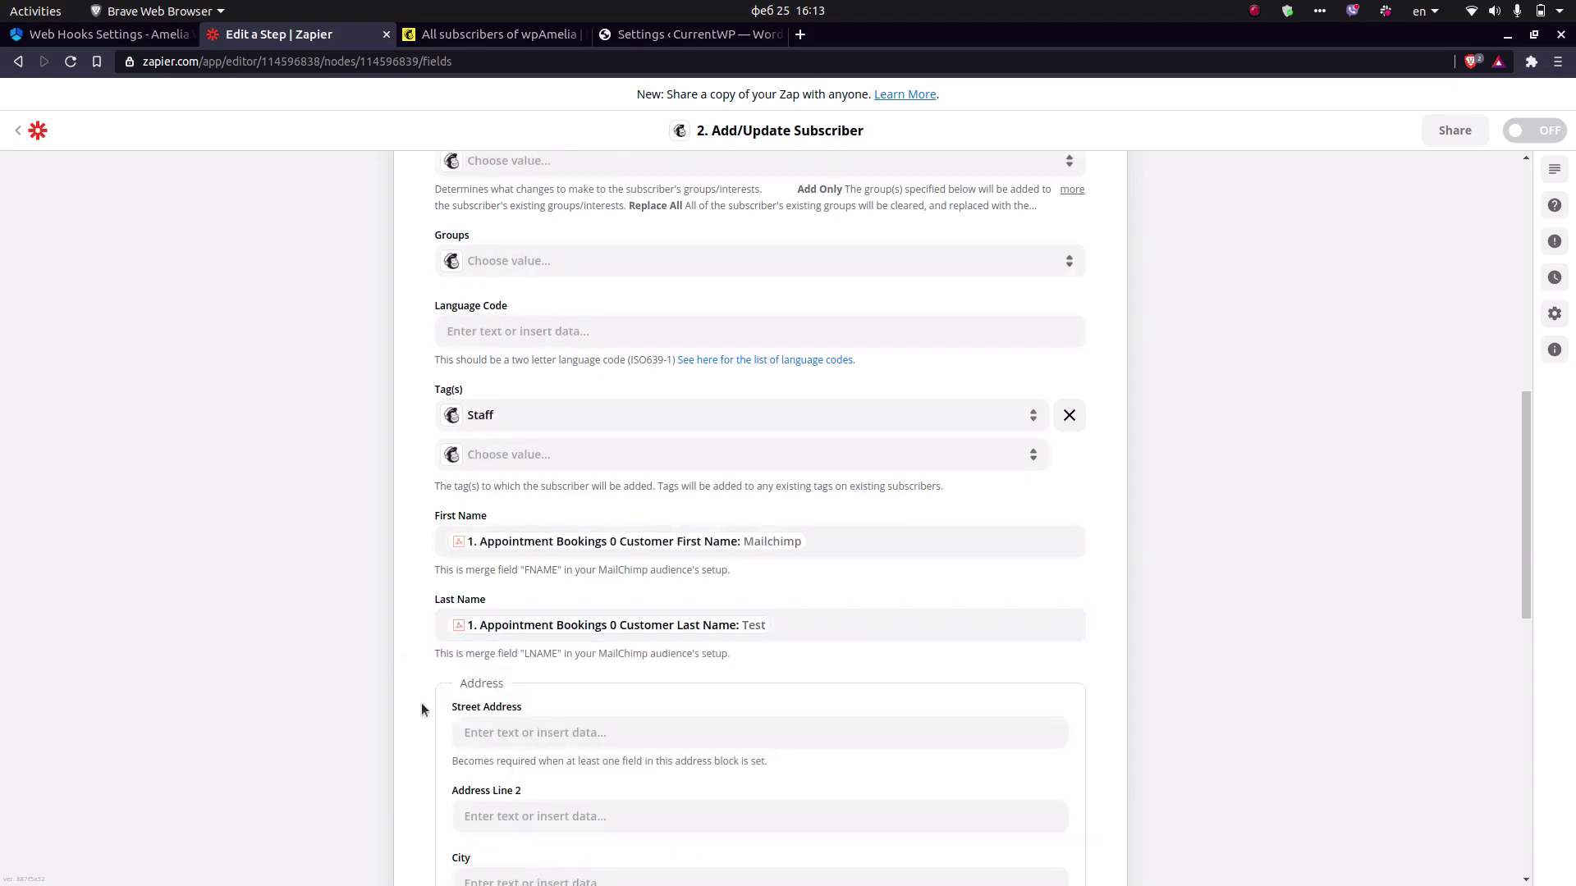
# Map Phone Number to the customer's phone field and finish the action setup.
pyautogui.scroll(-12, 460, 718)
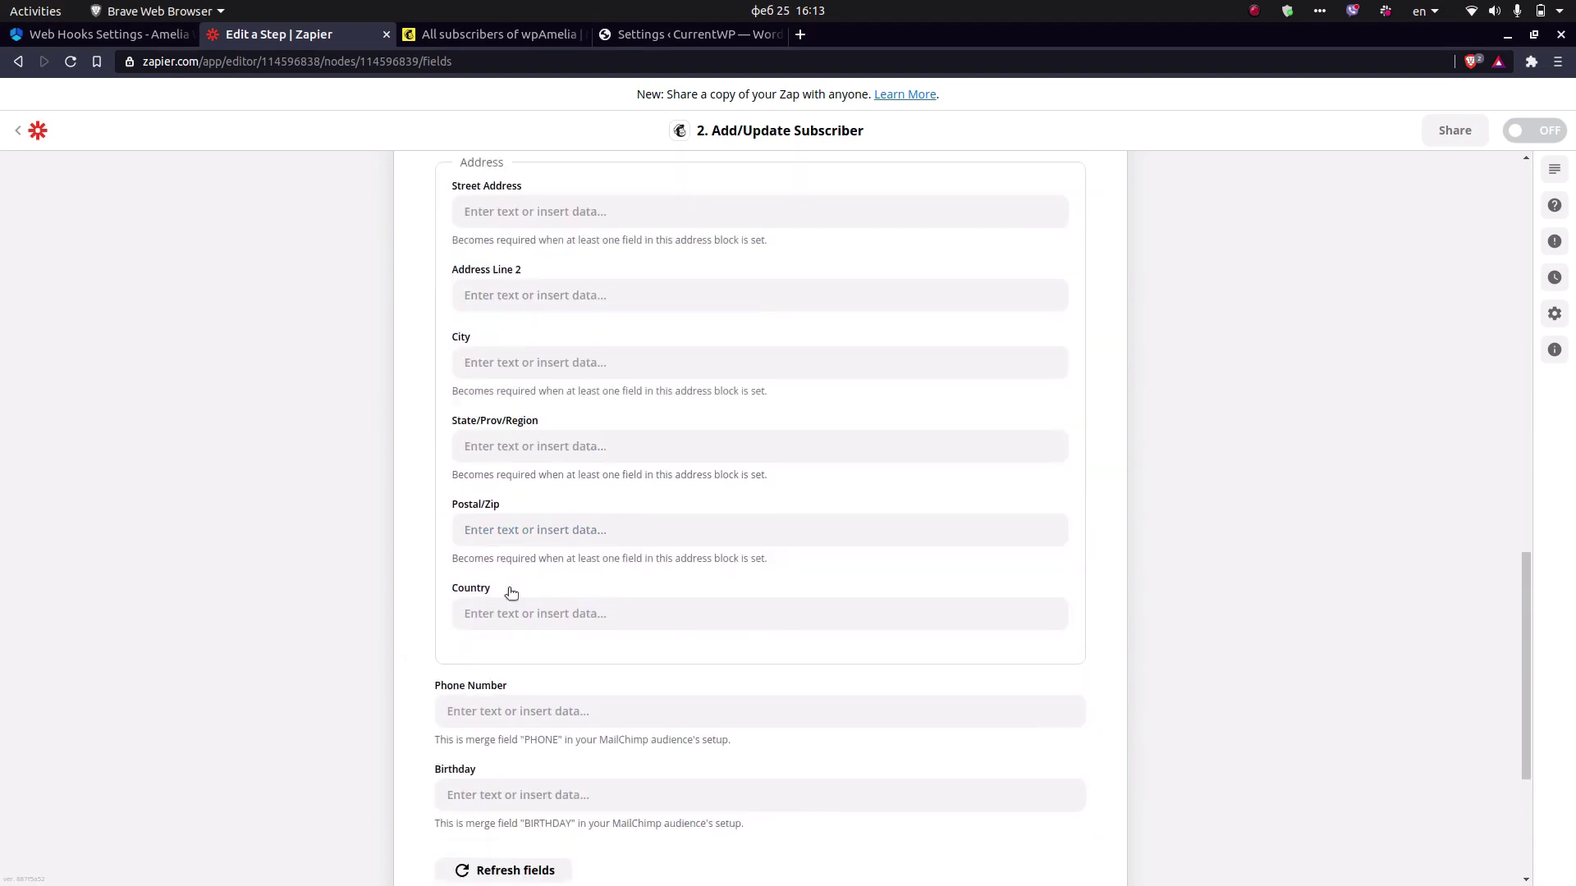
pyautogui.scroll(-2, 511, 618)
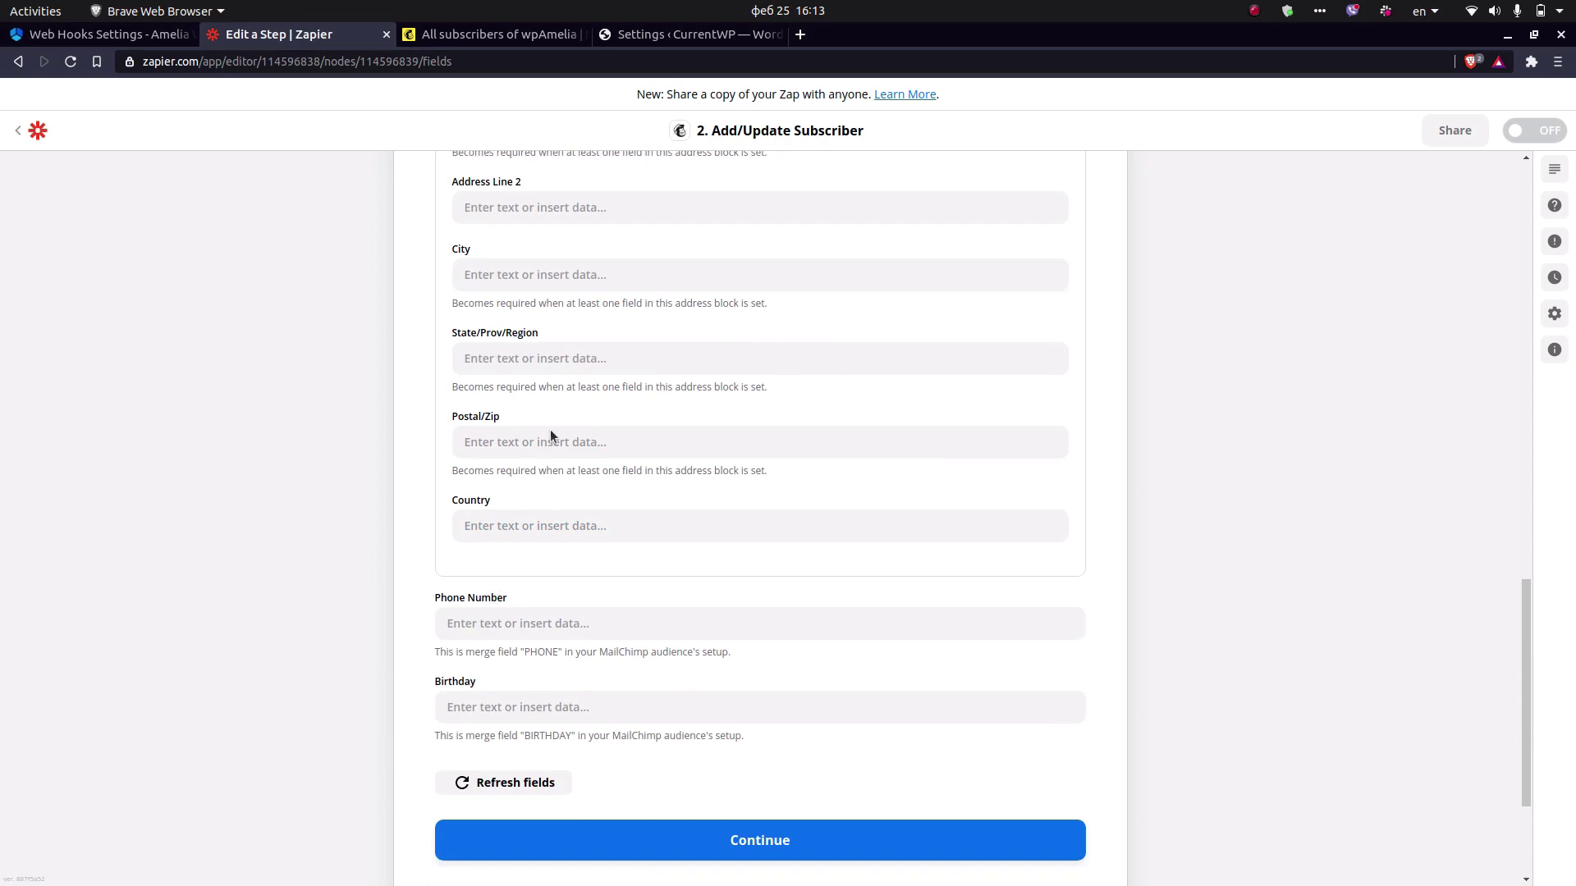
pyautogui.click(543, 623)
pyautogui.click(554, 709)
pyautogui.write('phone')
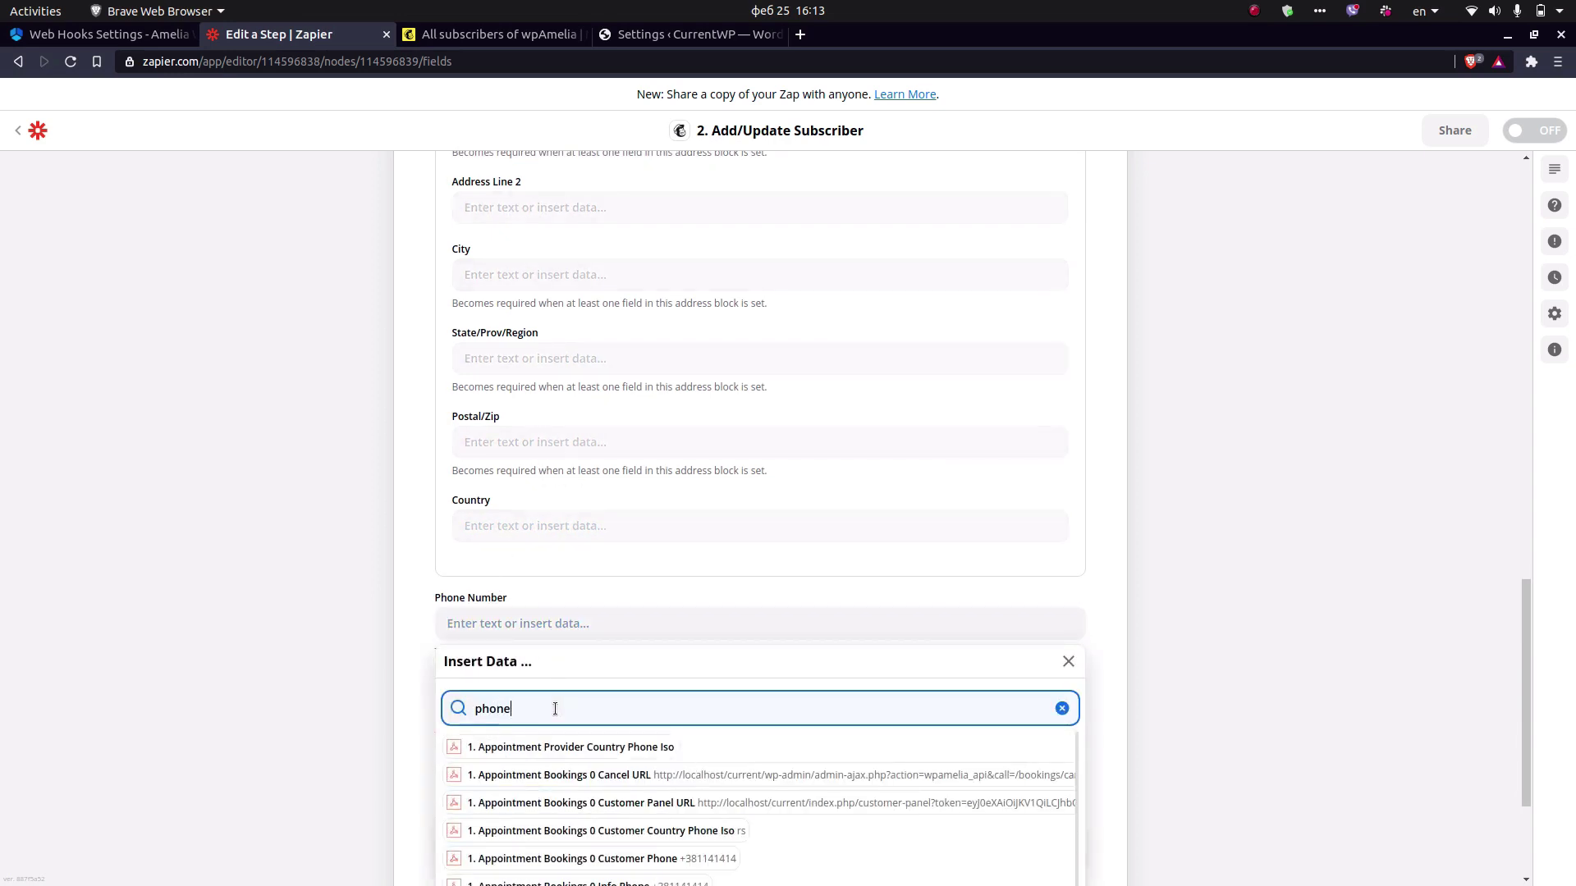
pyautogui.click(640, 859)
pyautogui.click(417, 692)
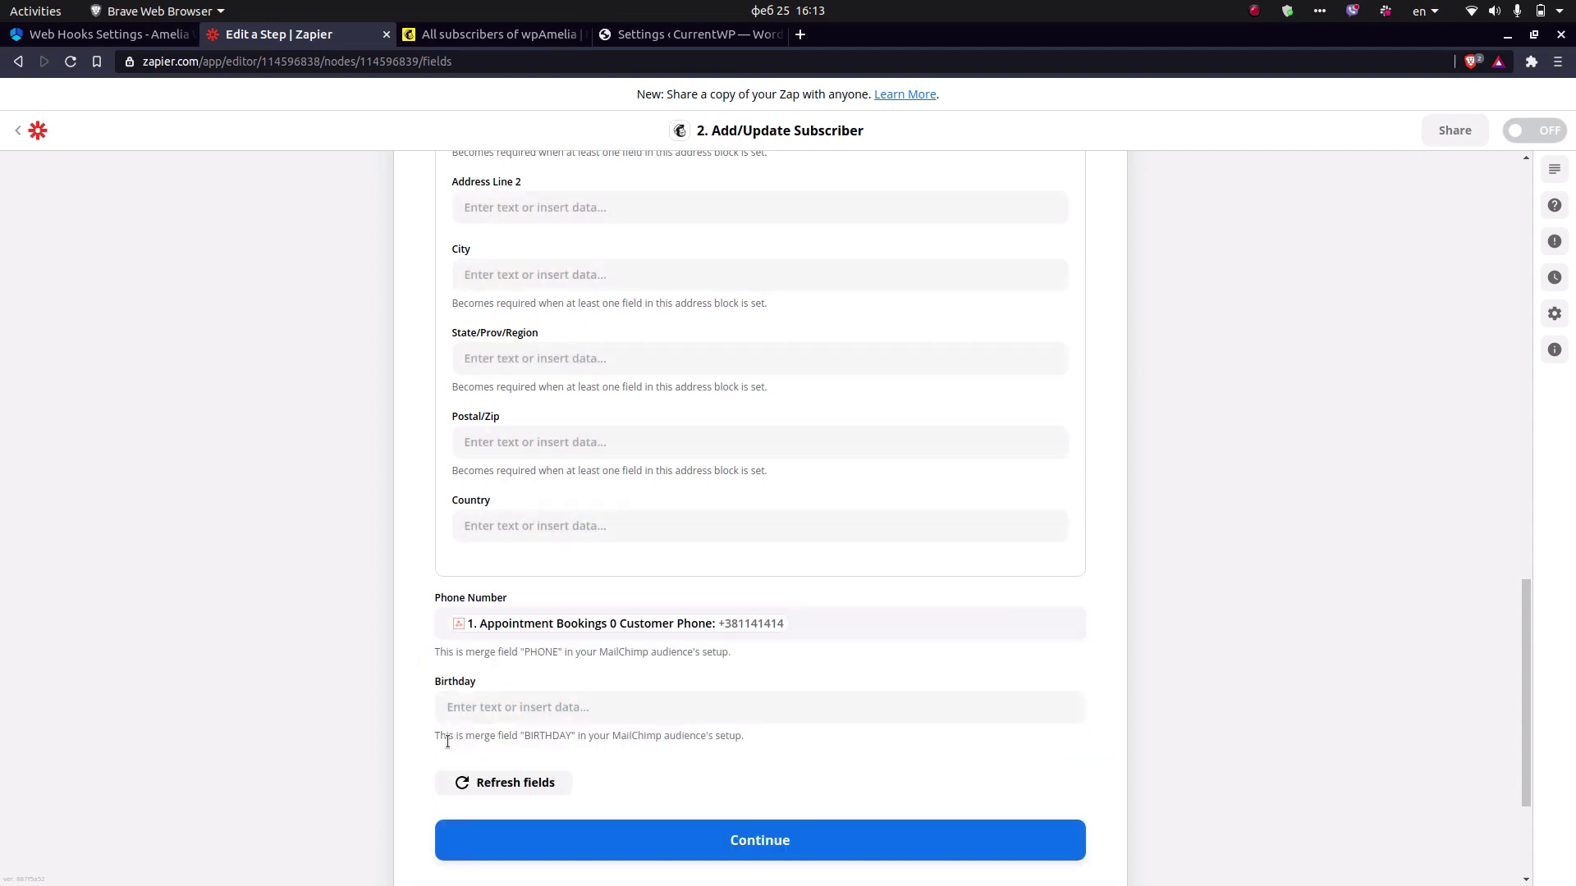
pyautogui.scroll(-1, 723, 812)
pyautogui.click(747, 801)
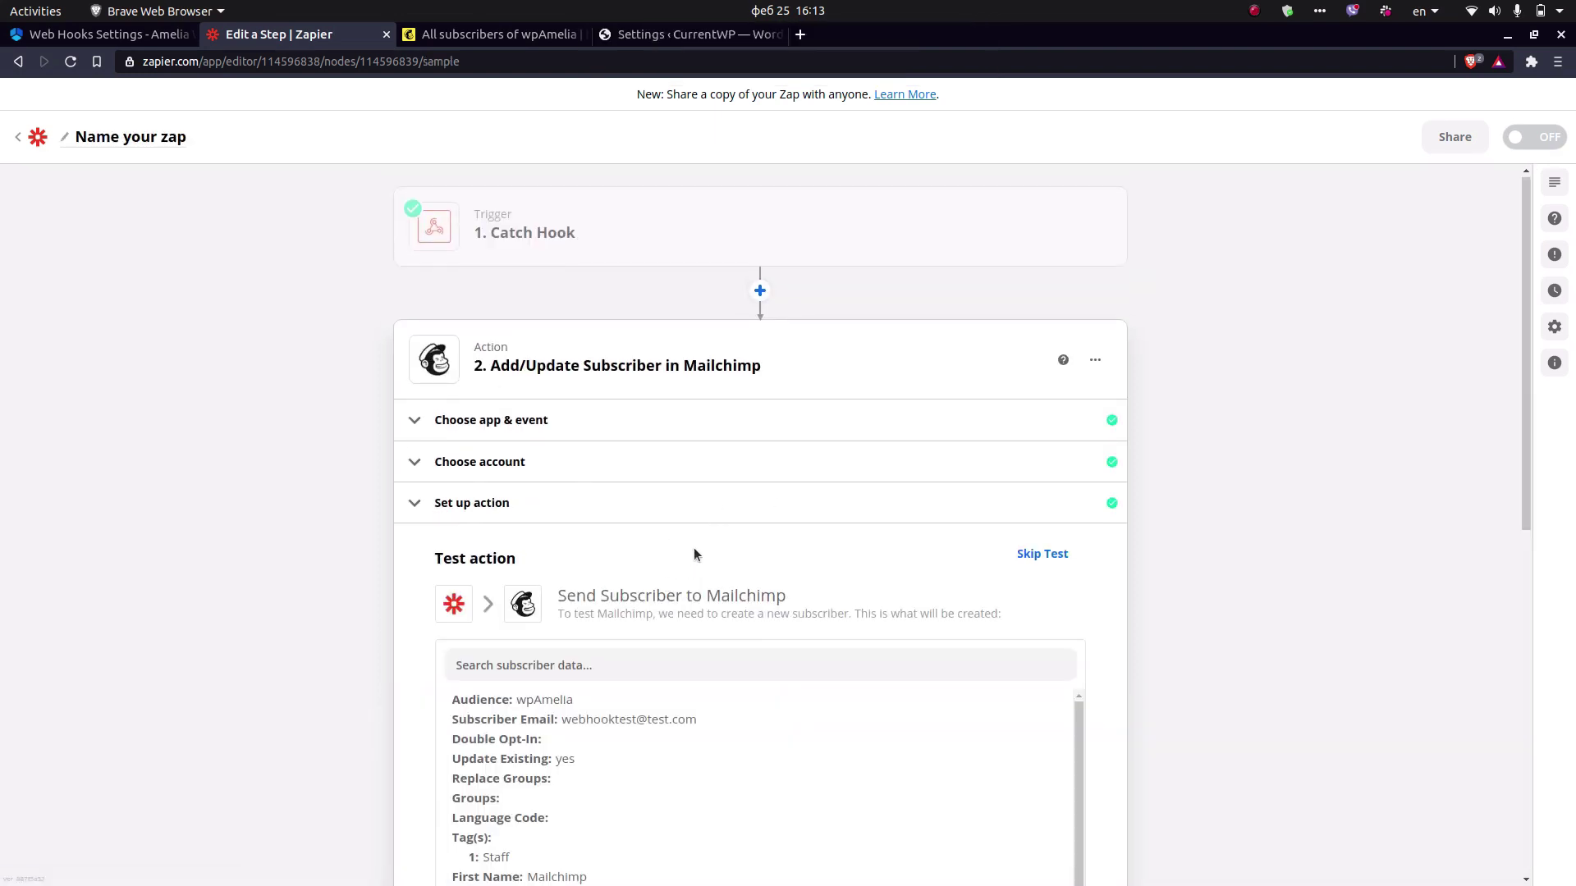
# Run Test & Review to send the test subscriber with name and phone to Mailchimp.
pyautogui.scroll(-3, 686, 546)
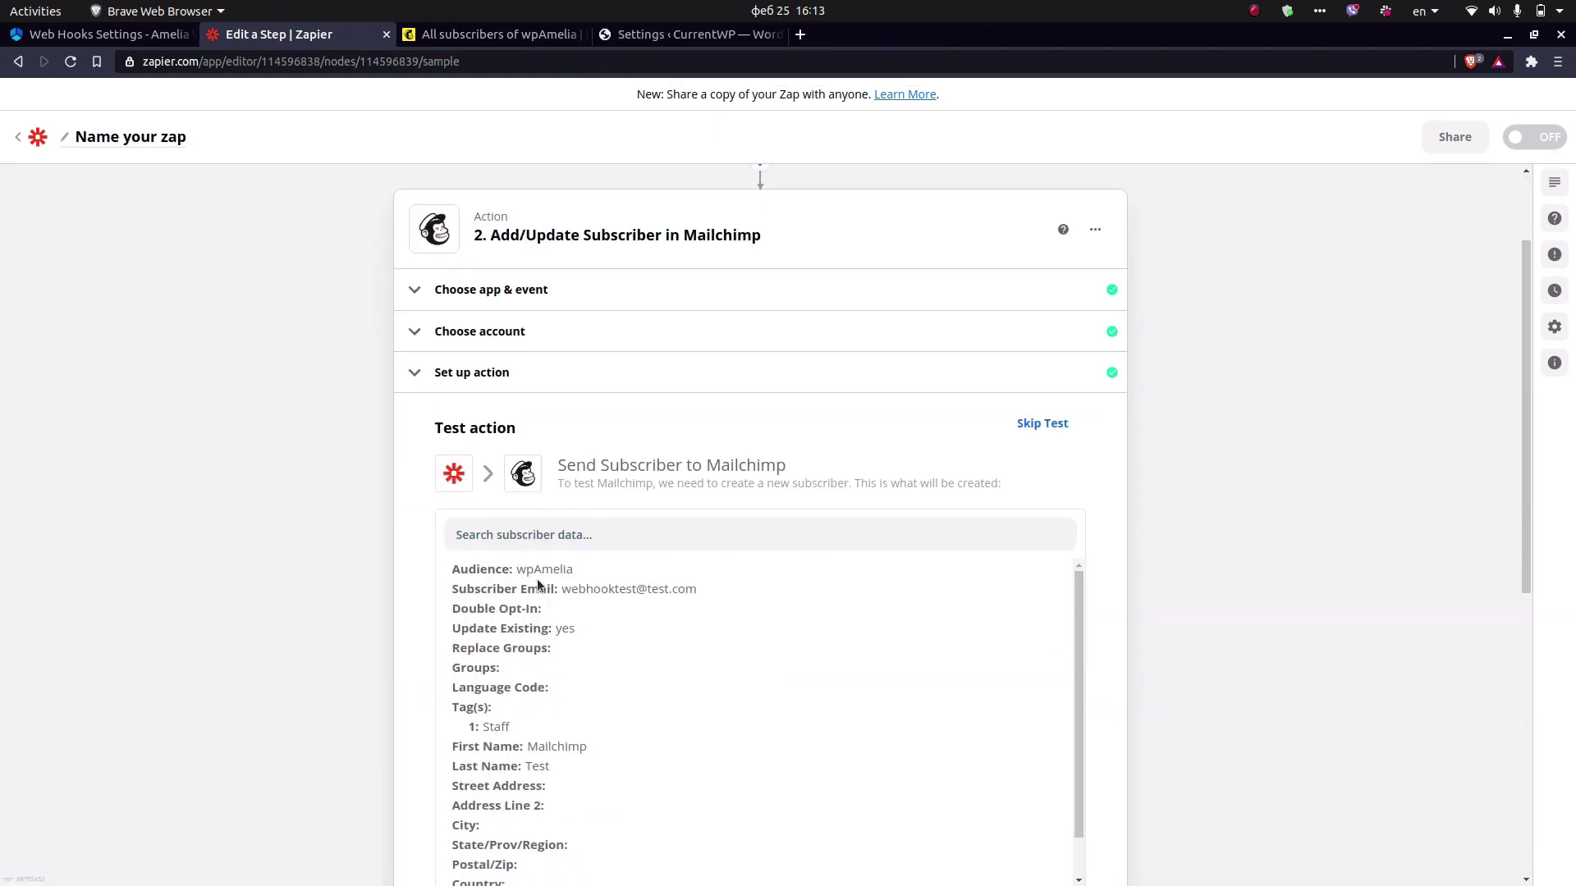
pyautogui.scroll(-6, 416, 529)
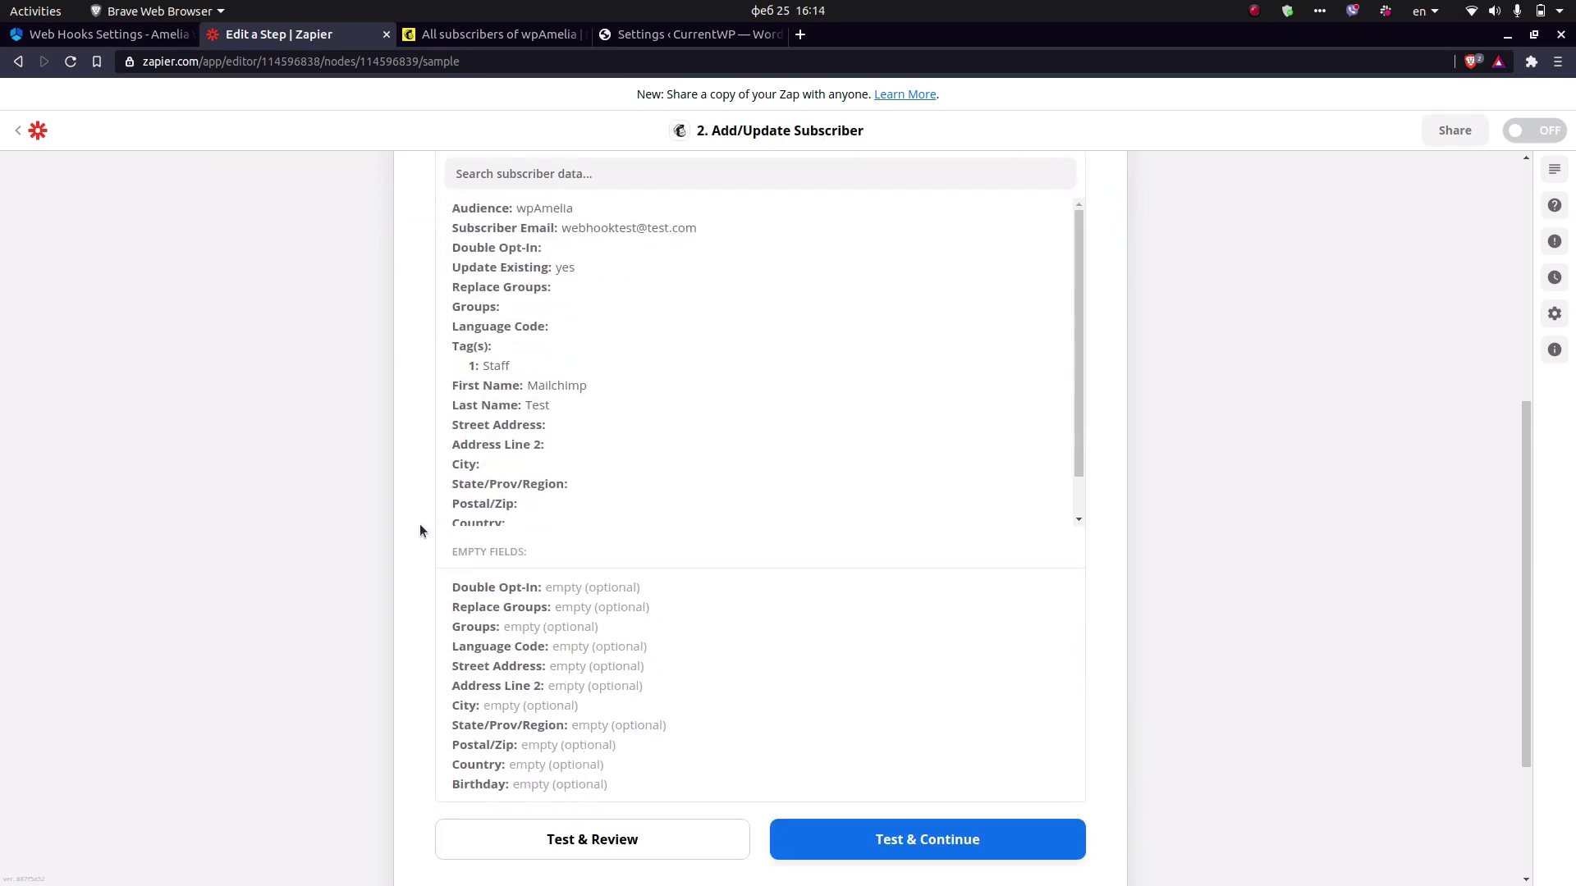
pyautogui.click(630, 664)
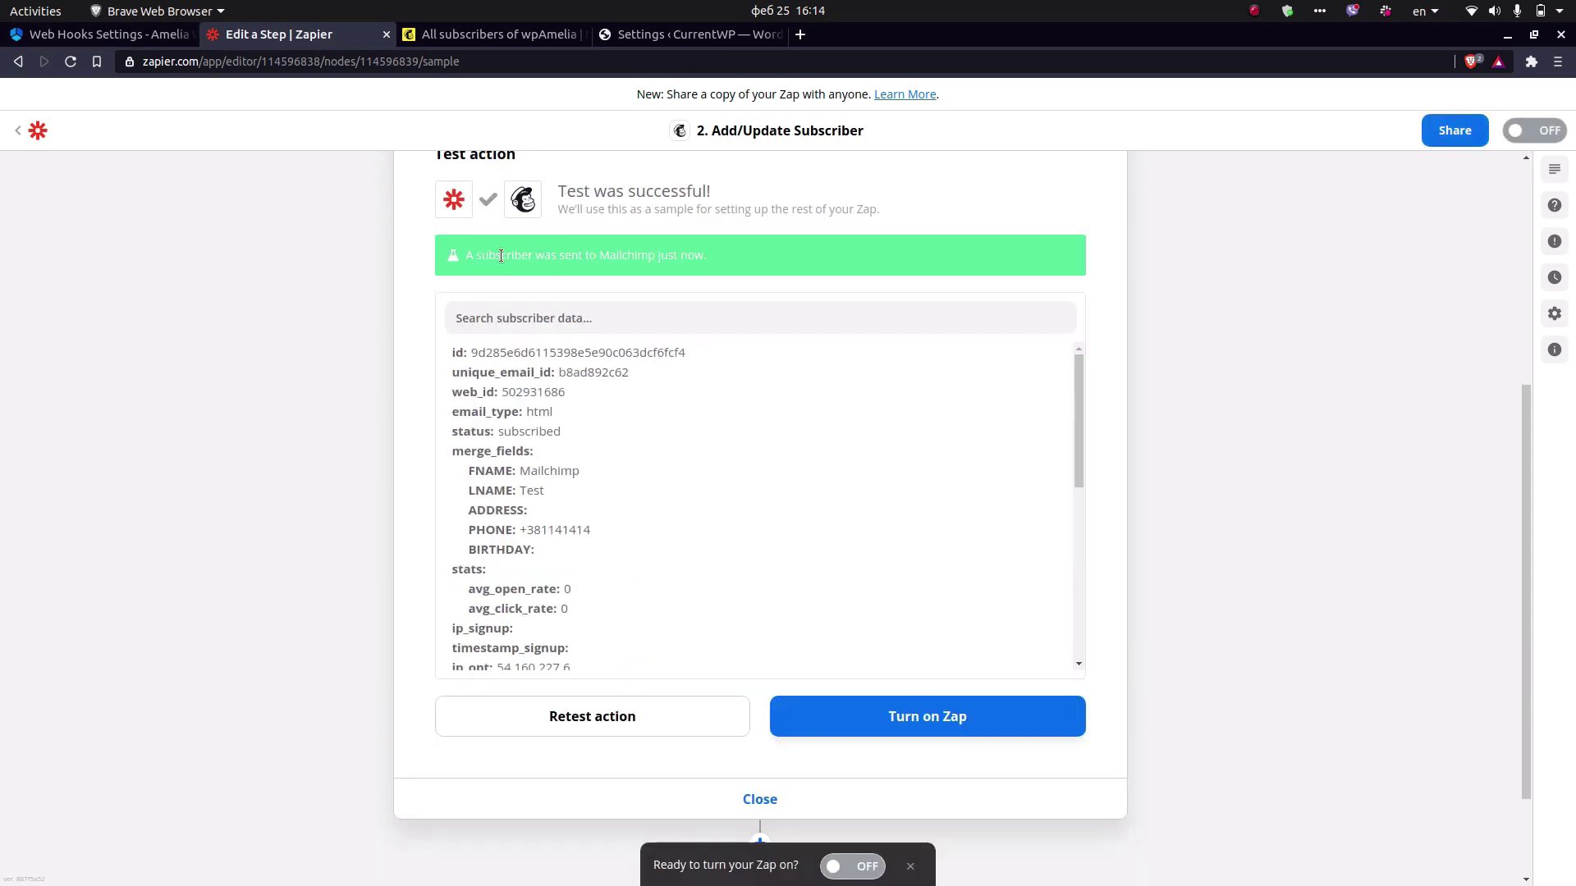
# Reload wpAmelia contacts to confirm the Staff-tagged Zapier test subscriber, then switch the Zap on.
pyautogui.click(474, 34)
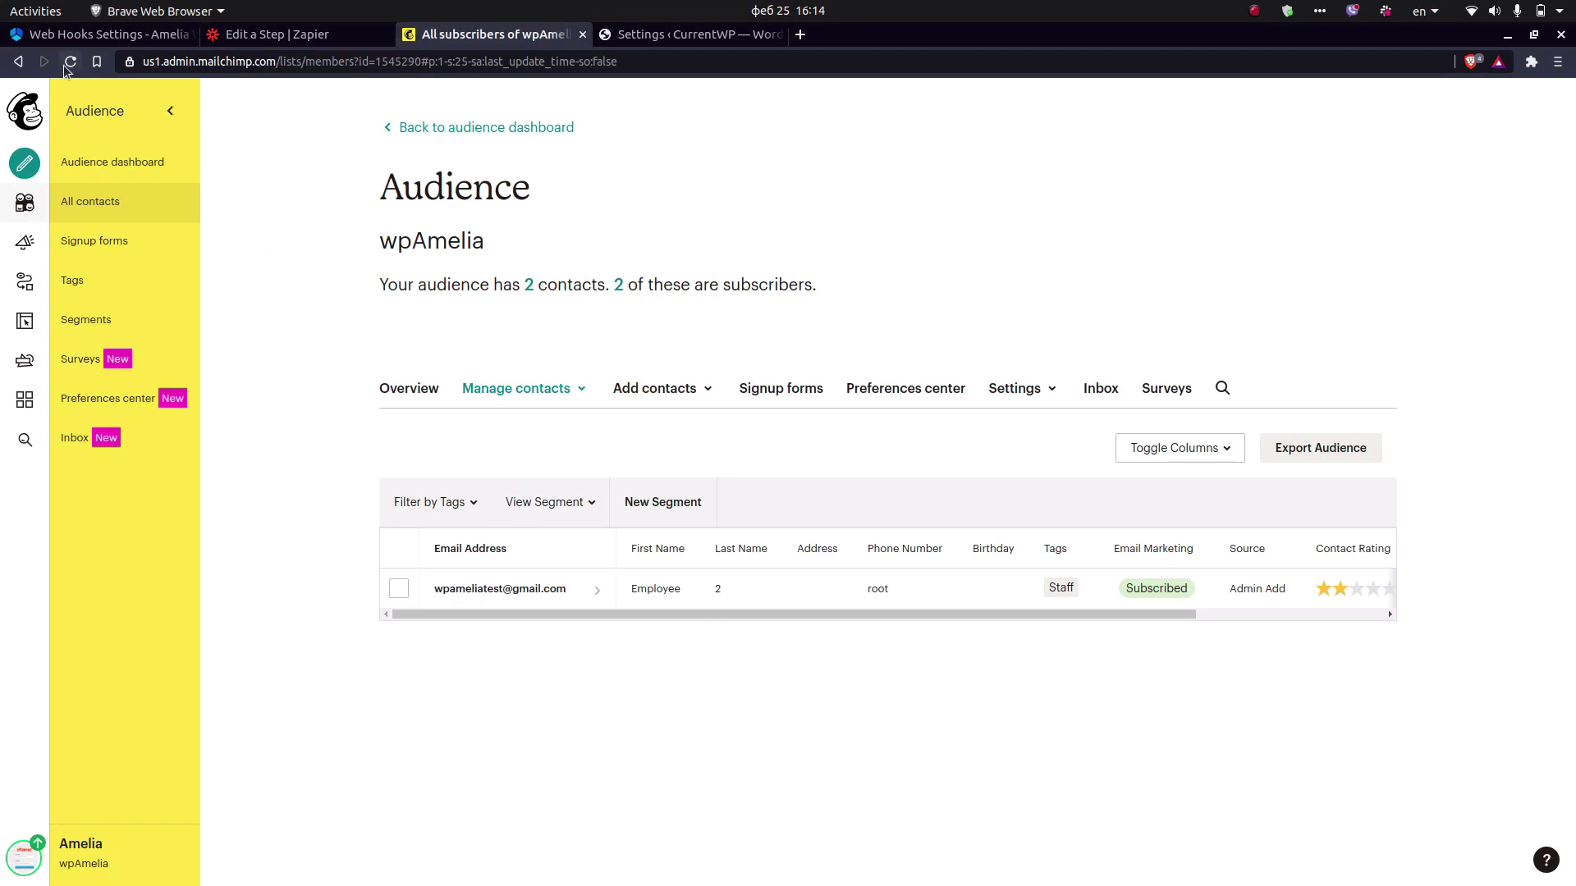
pyautogui.click(67, 64)
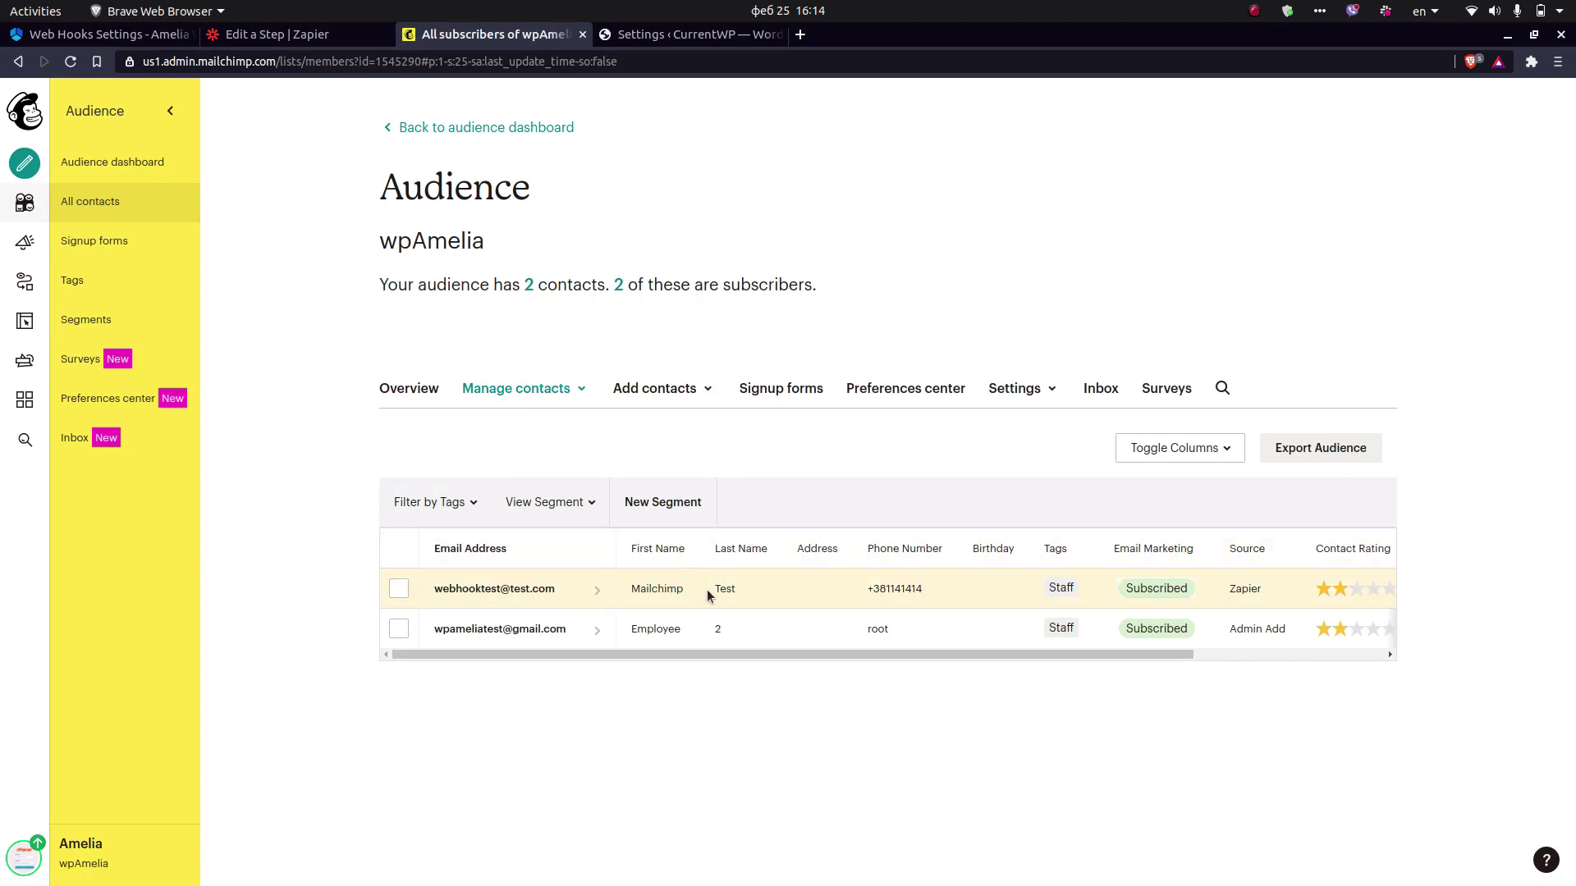
pyautogui.click(312, 35)
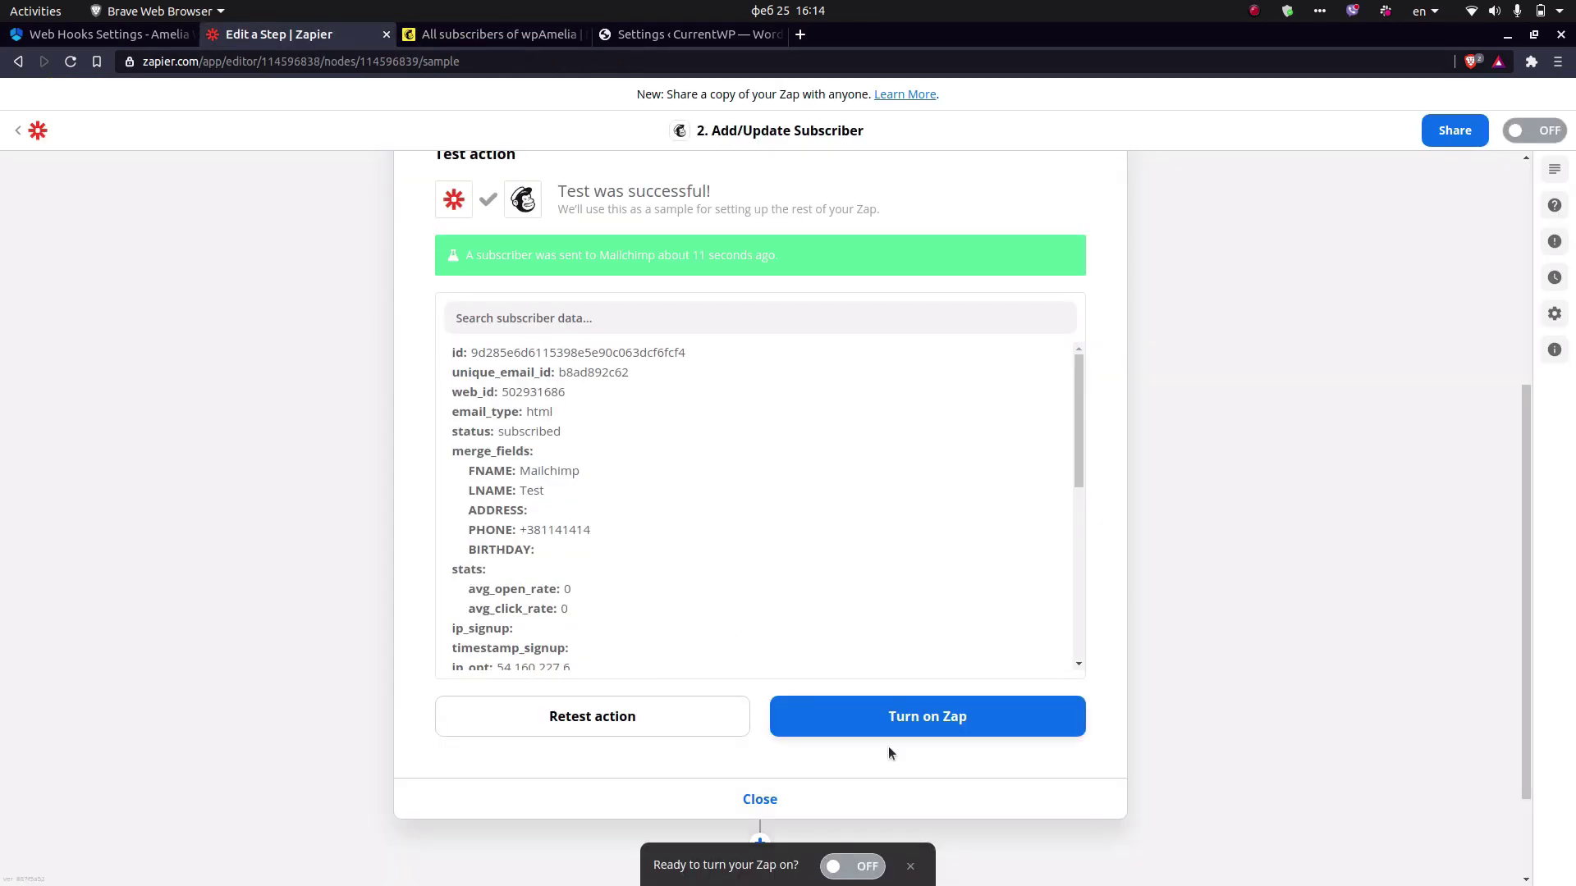
pyautogui.click(888, 719)
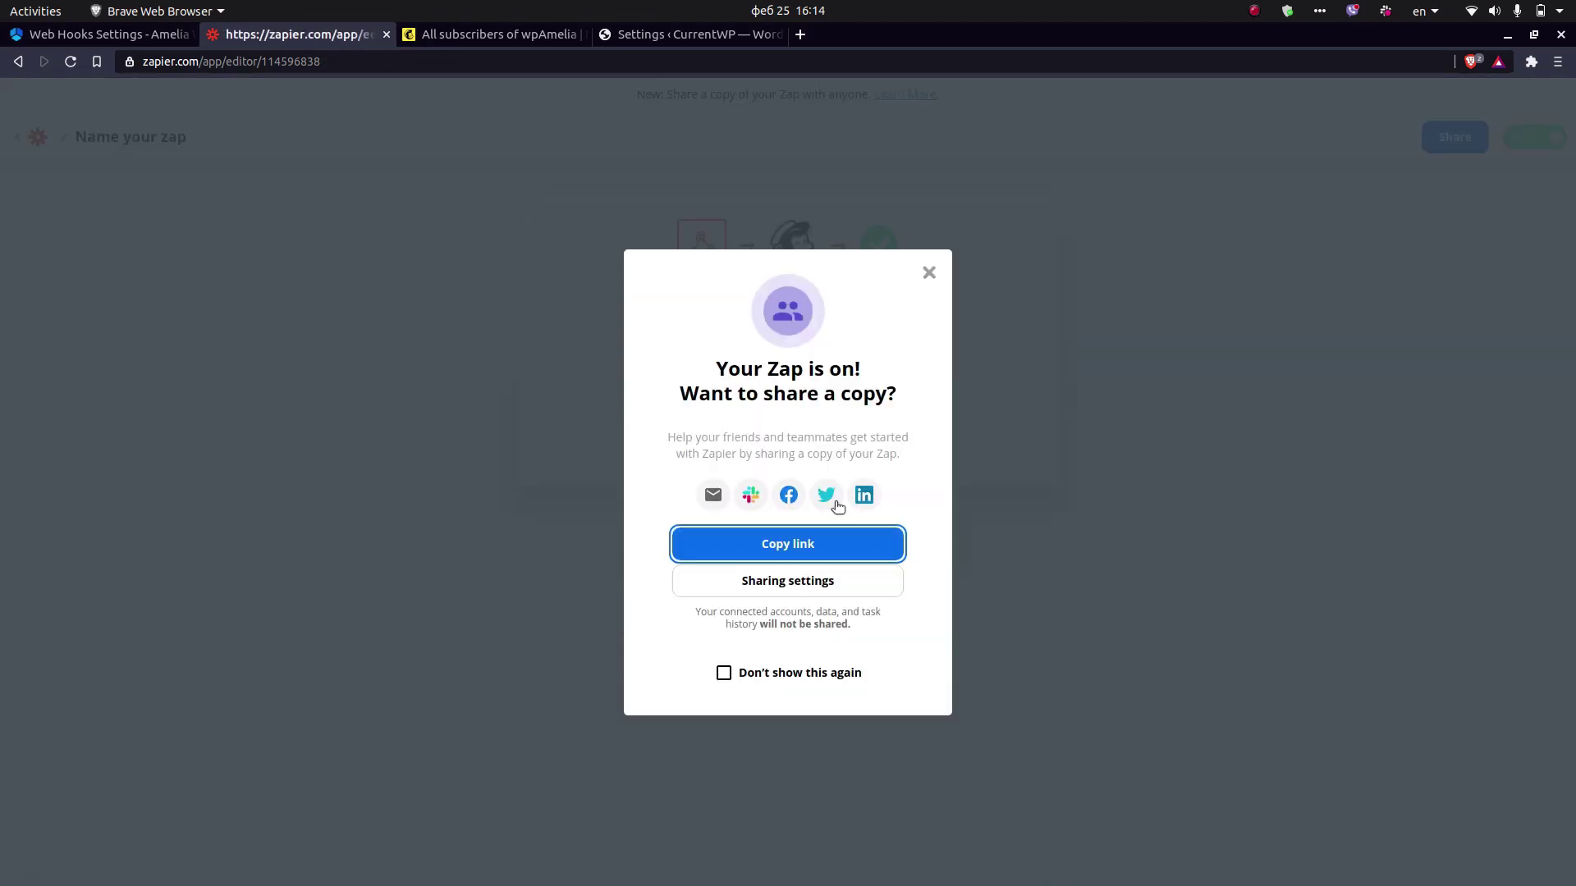
# Start a new Amelia booking for March 3, 2021 in the 10:00–11:00 am slot.
pyautogui.click(928, 274)
pyautogui.hotkey('alt', 'Tab')
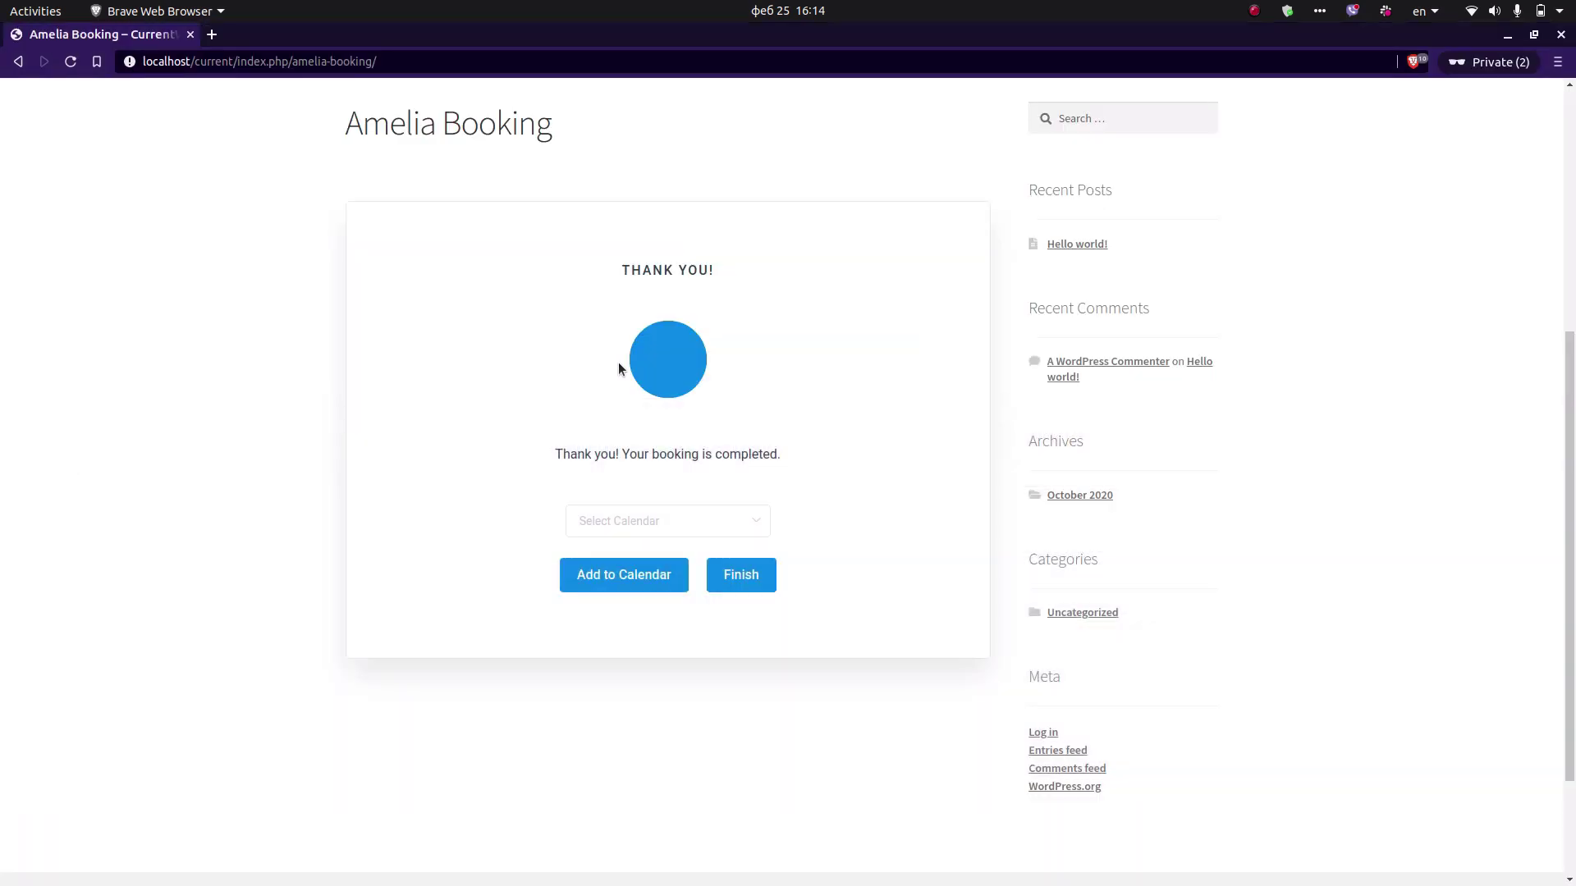
pyautogui.click(735, 575)
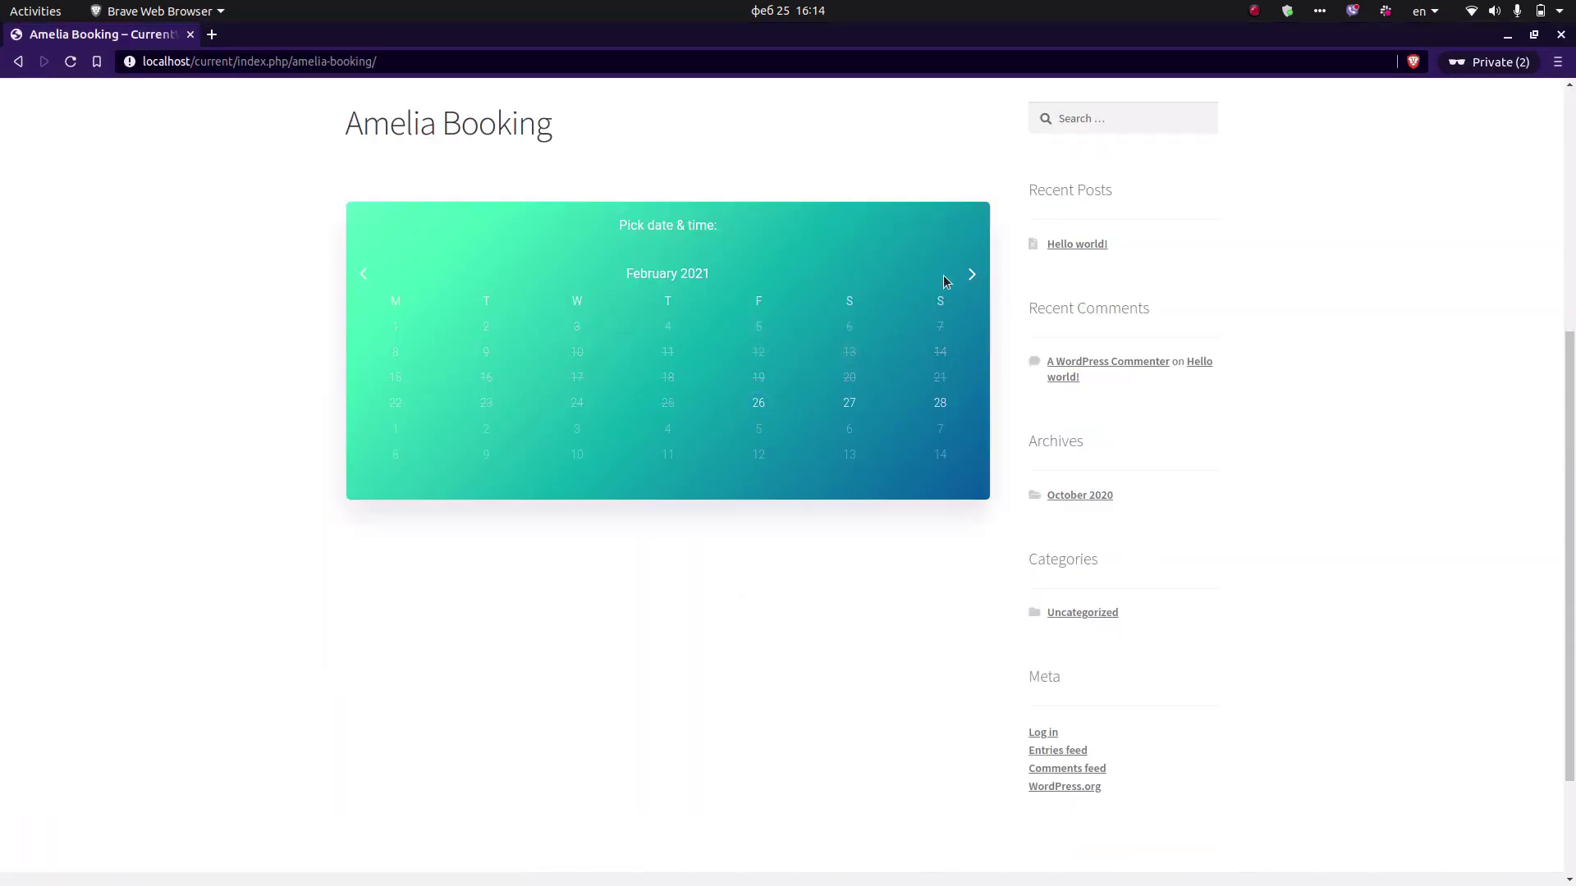
pyautogui.click(968, 274)
pyautogui.click(577, 326)
pyautogui.click(546, 365)
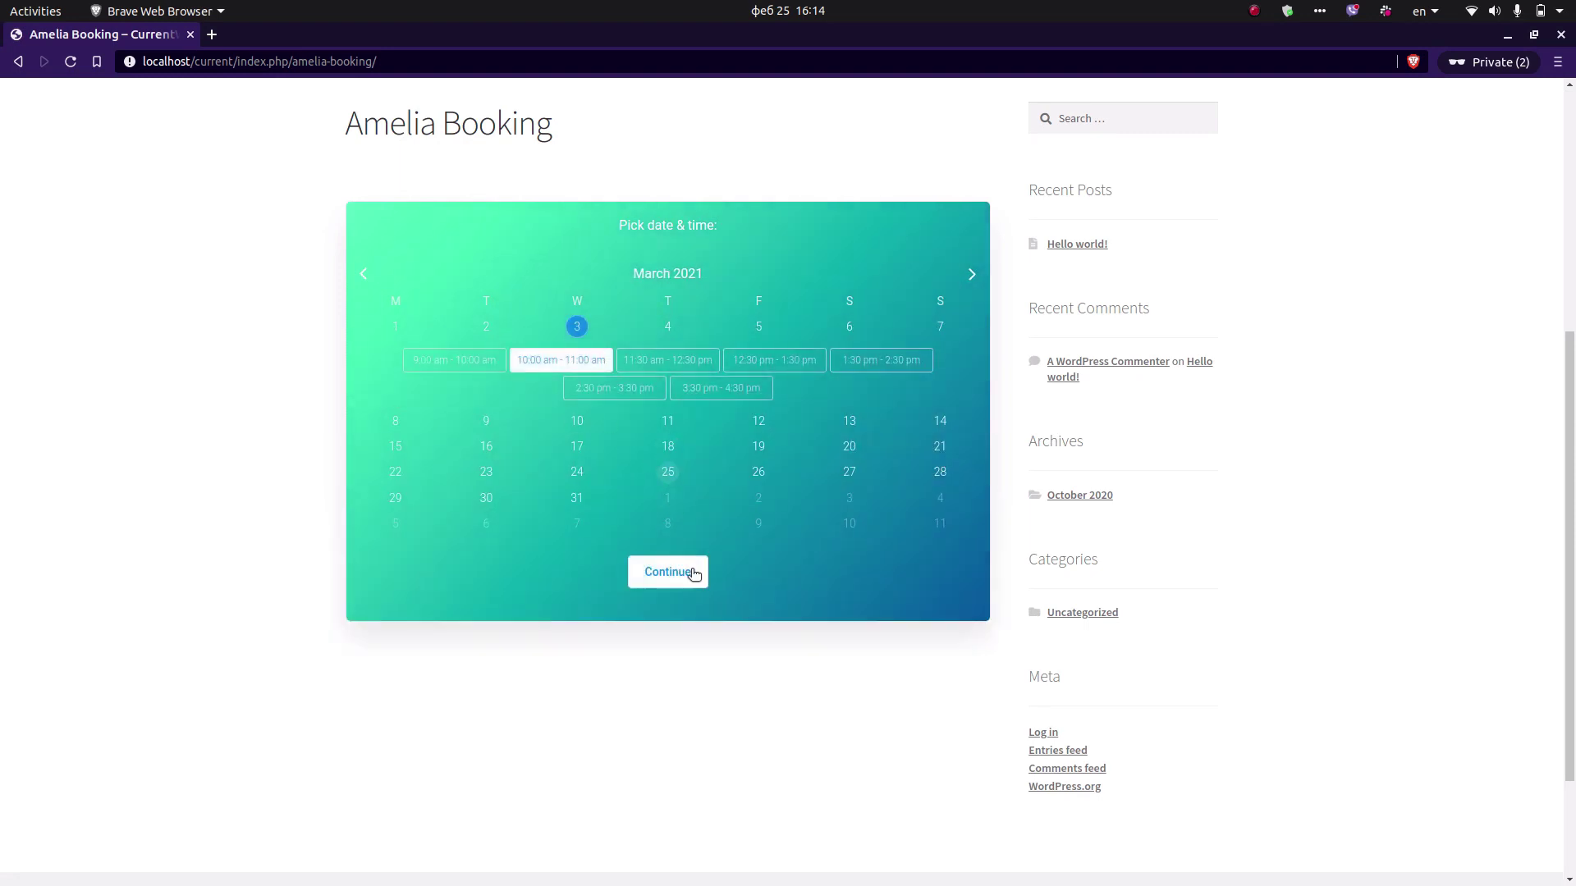
pyautogui.click(681, 566)
# Enter the new test customer's name, e-mail and phone, then confirm and finish the booking.
pyautogui.click(533, 544)
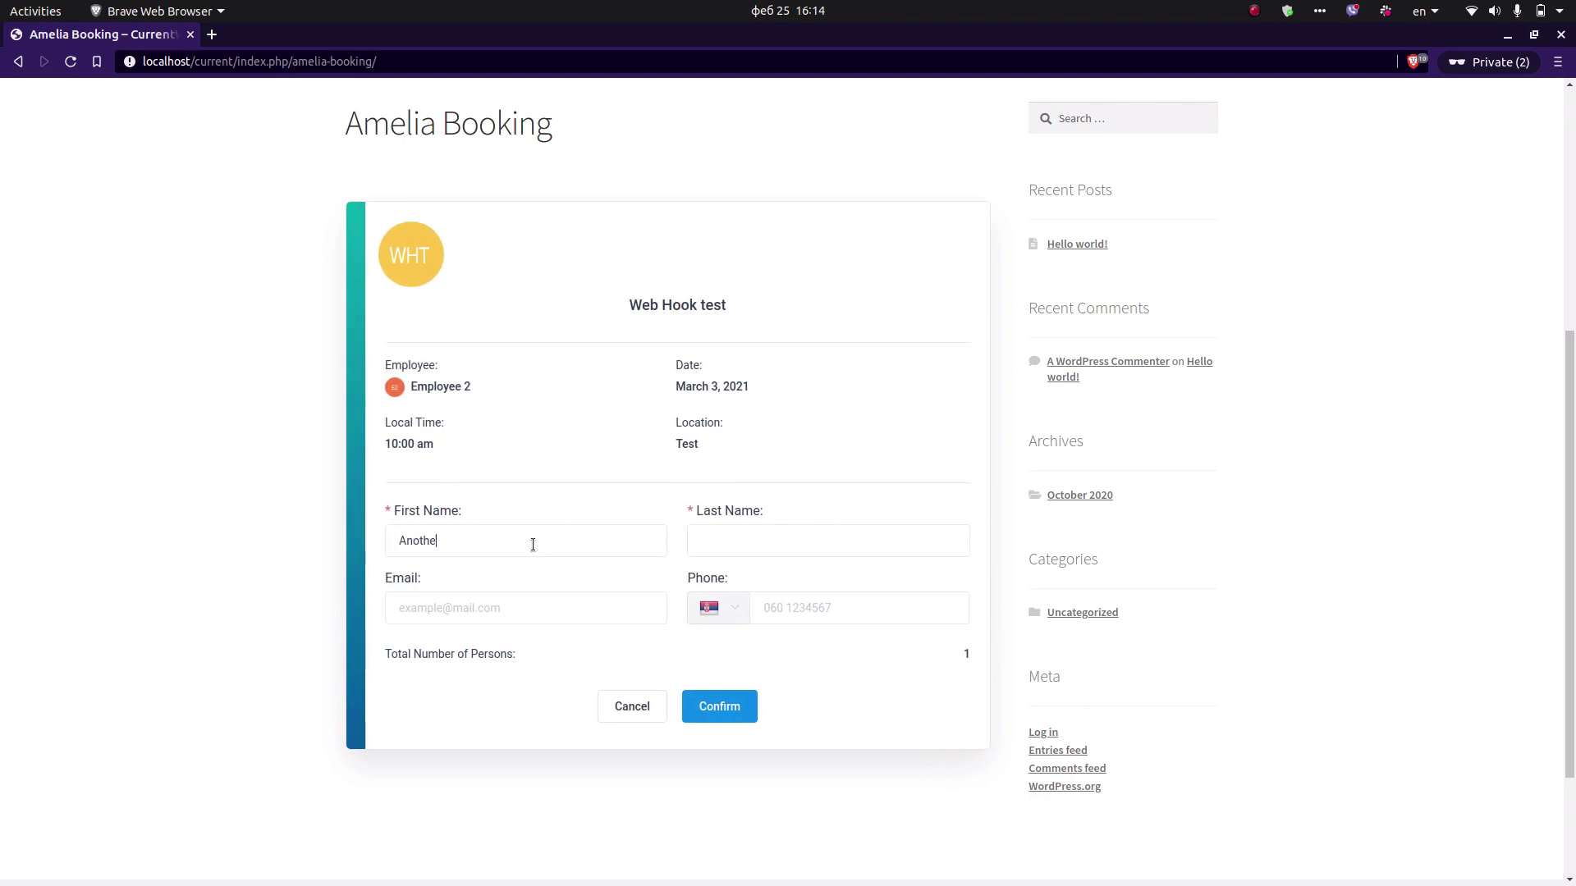
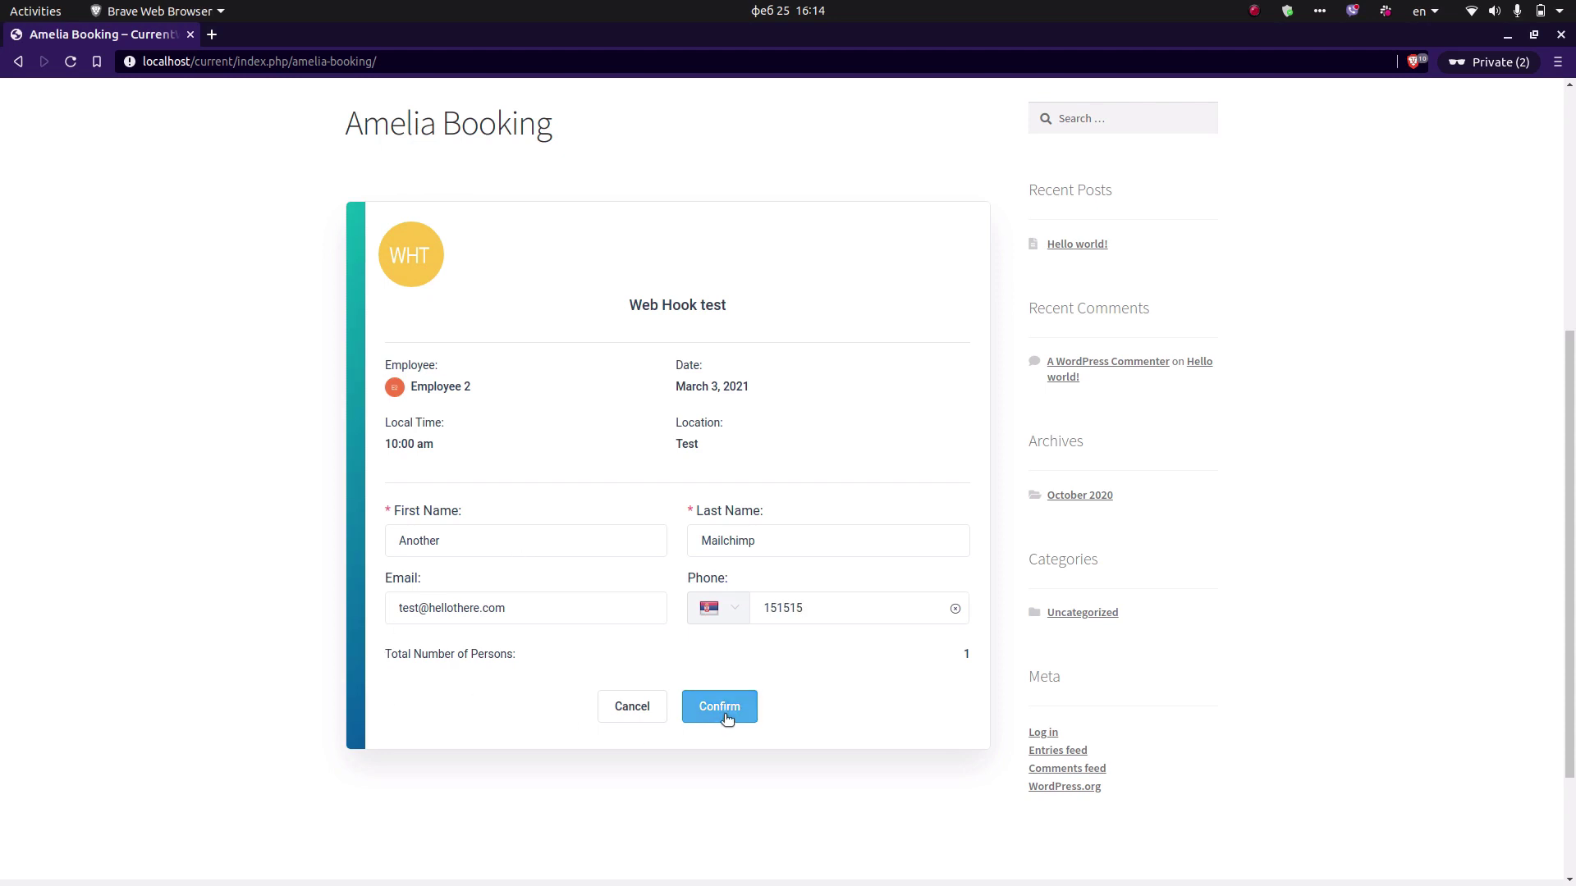
pyautogui.click(723, 712)
pyautogui.click(742, 575)
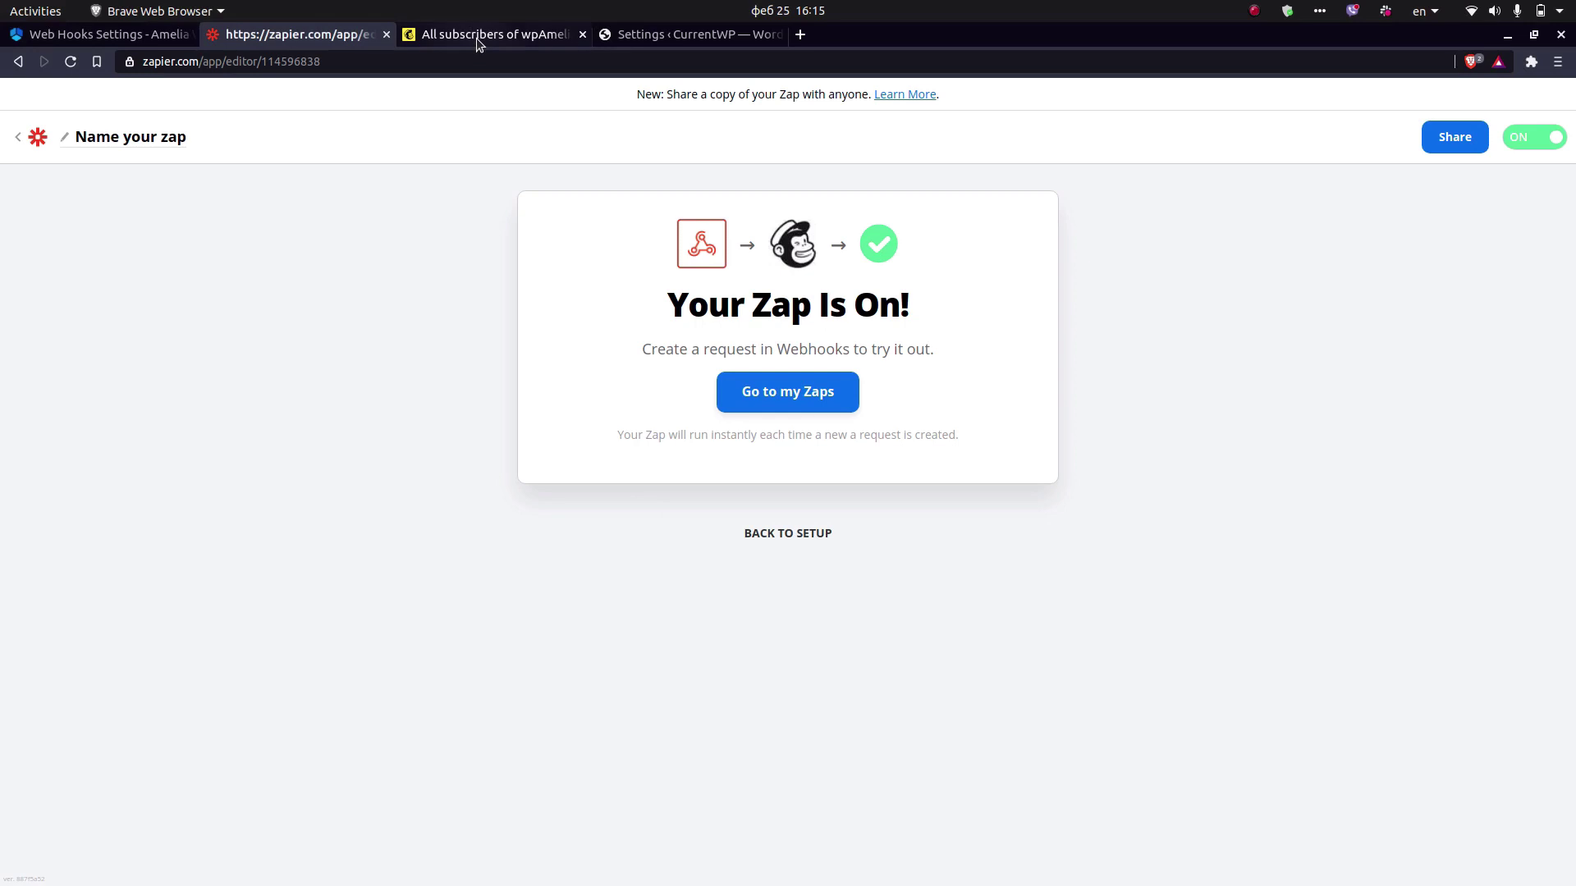
# Reload wpAmelia contacts to see 3 subscribers, including the new Staff-tagged customer, and confirm the Zap is on.
pyautogui.click(476, 37)
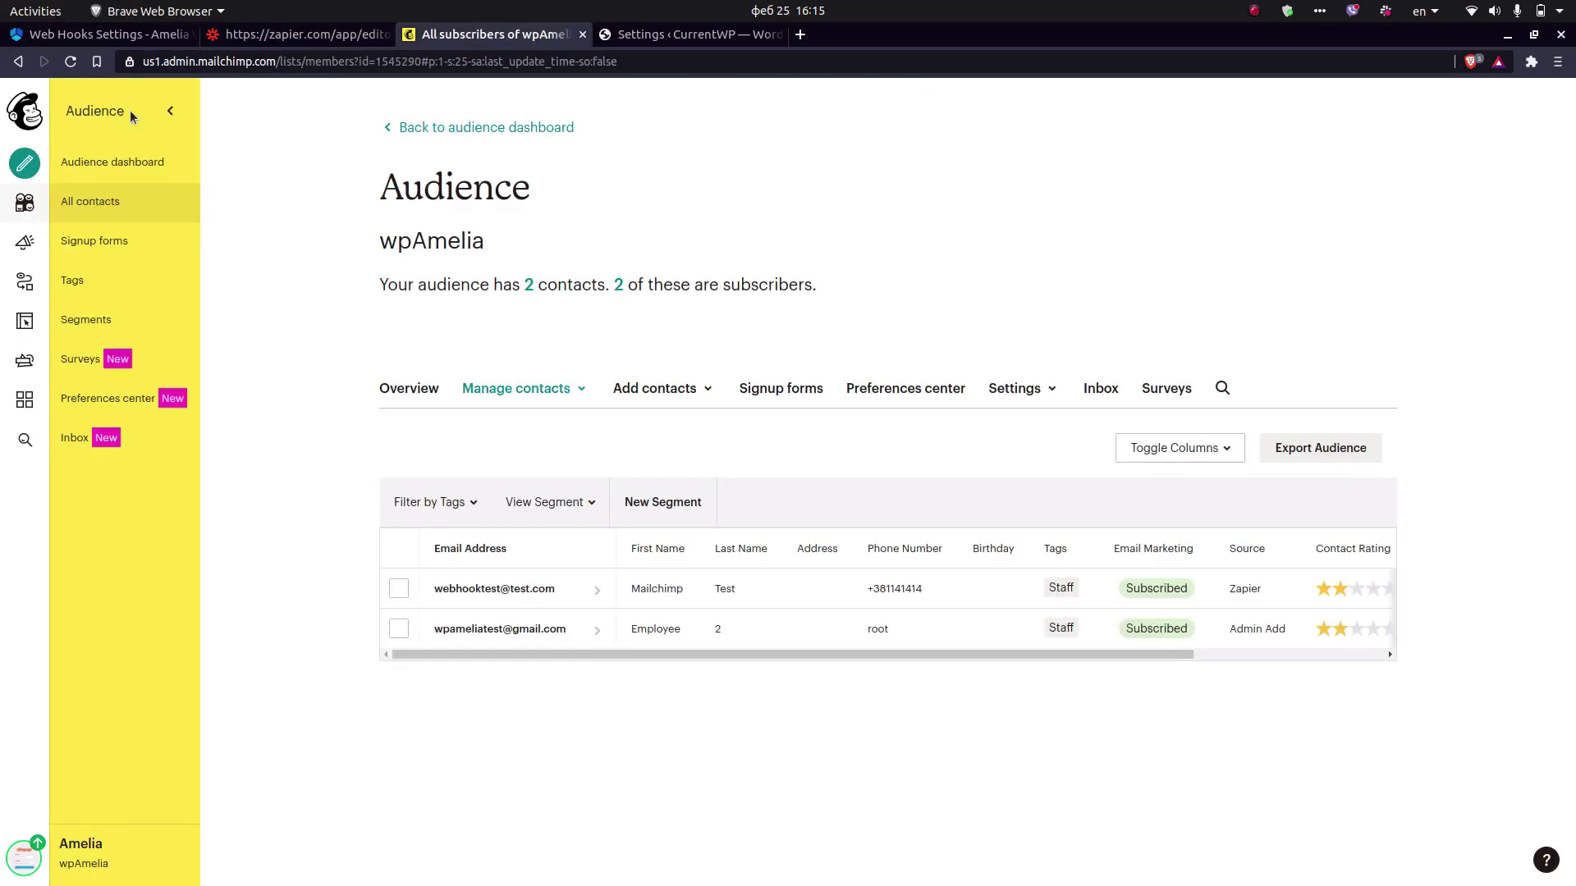
pyautogui.click(70, 64)
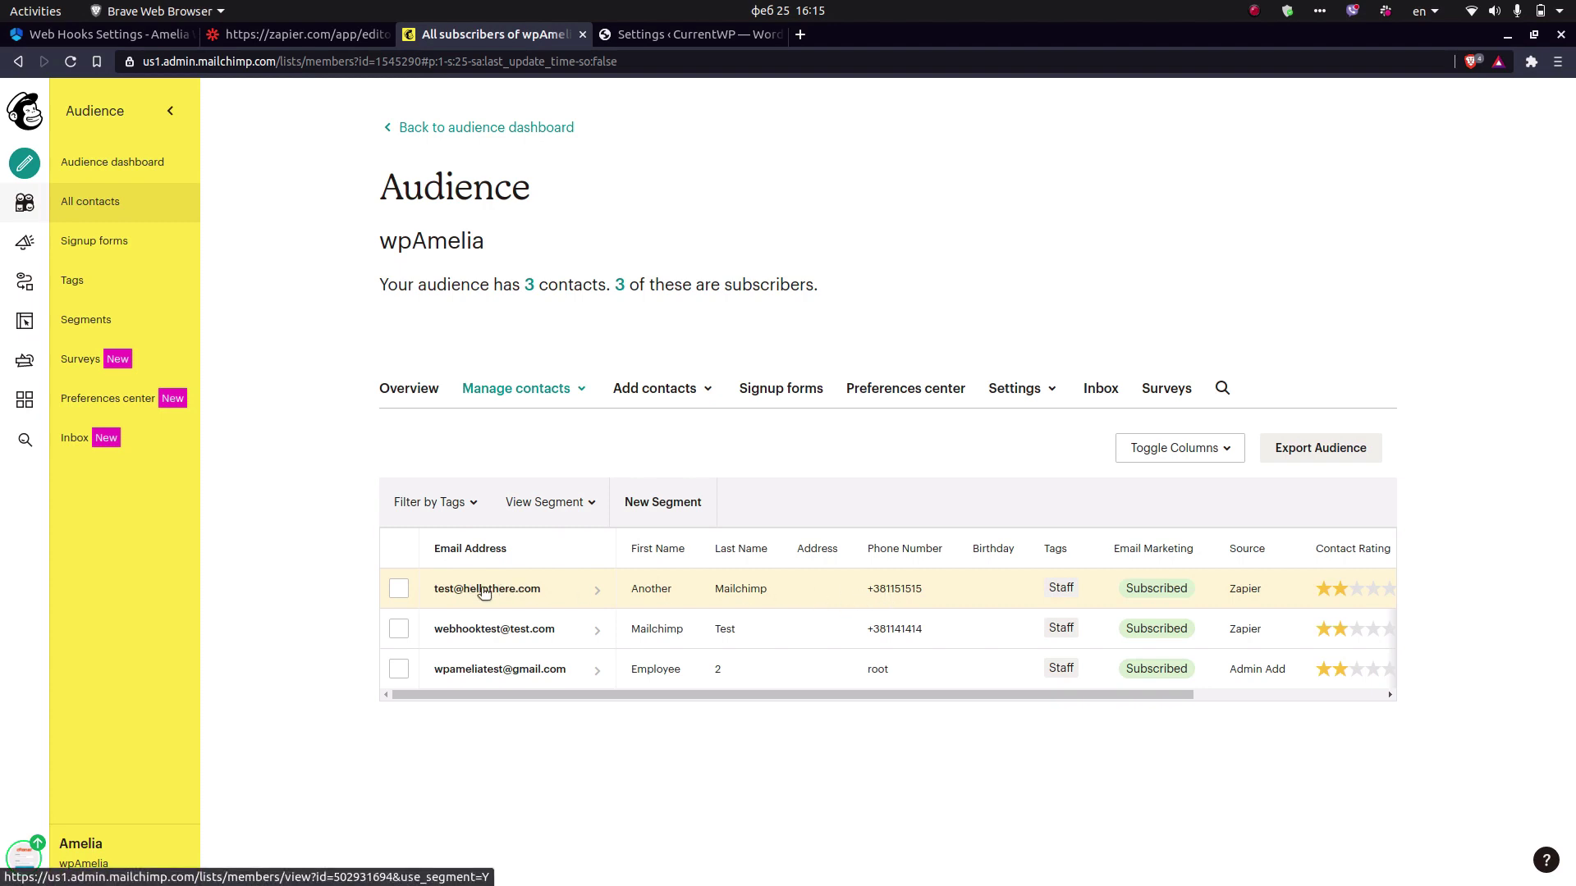
pyautogui.click(297, 38)
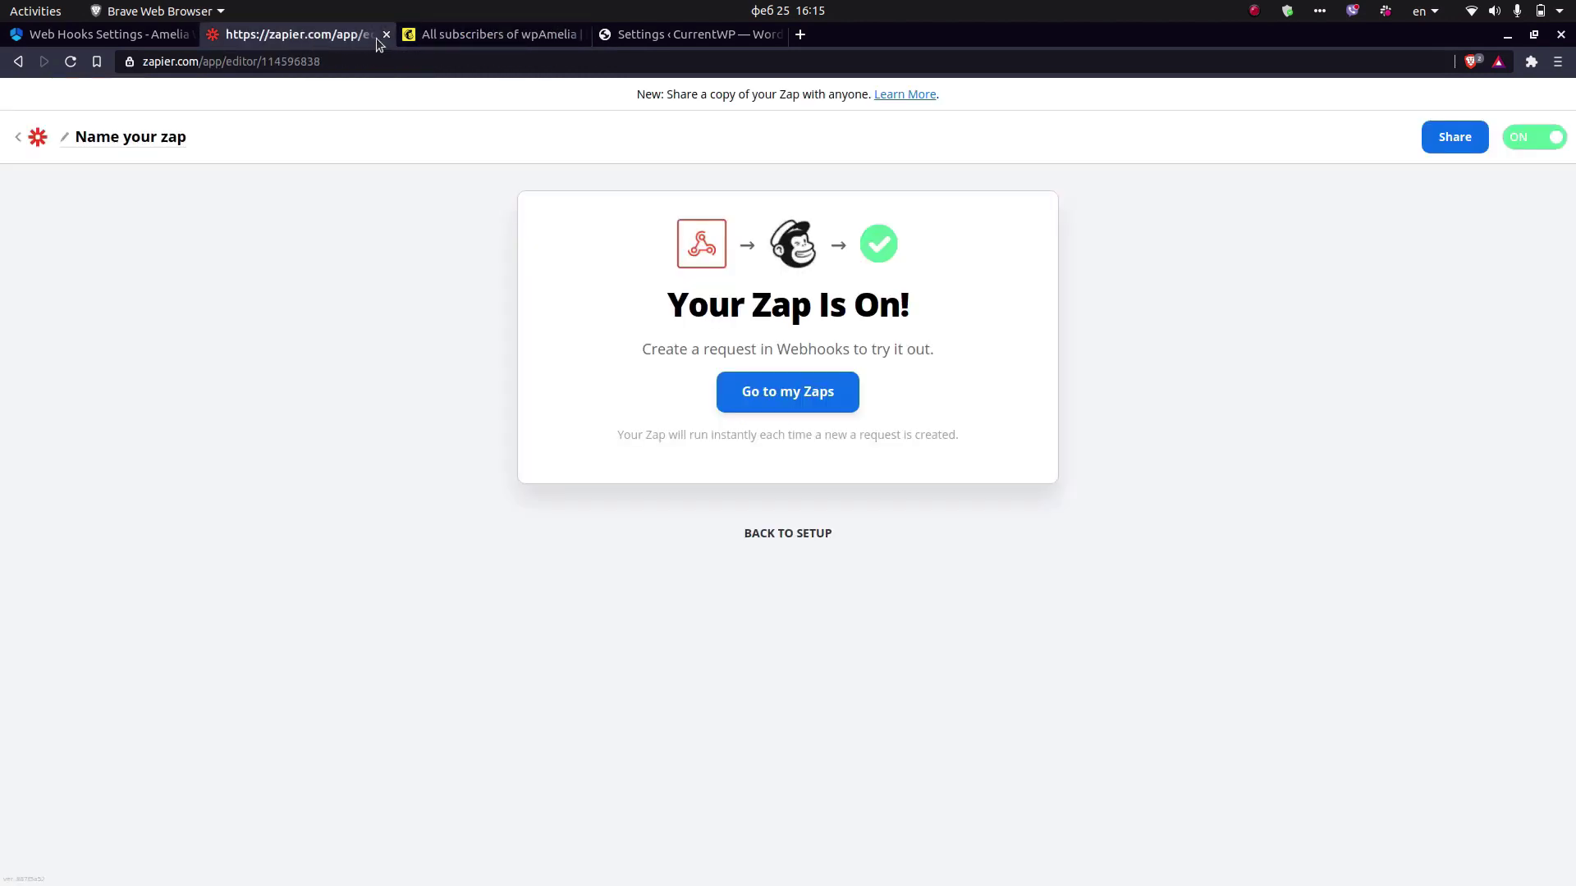
pyautogui.click(482, 36)
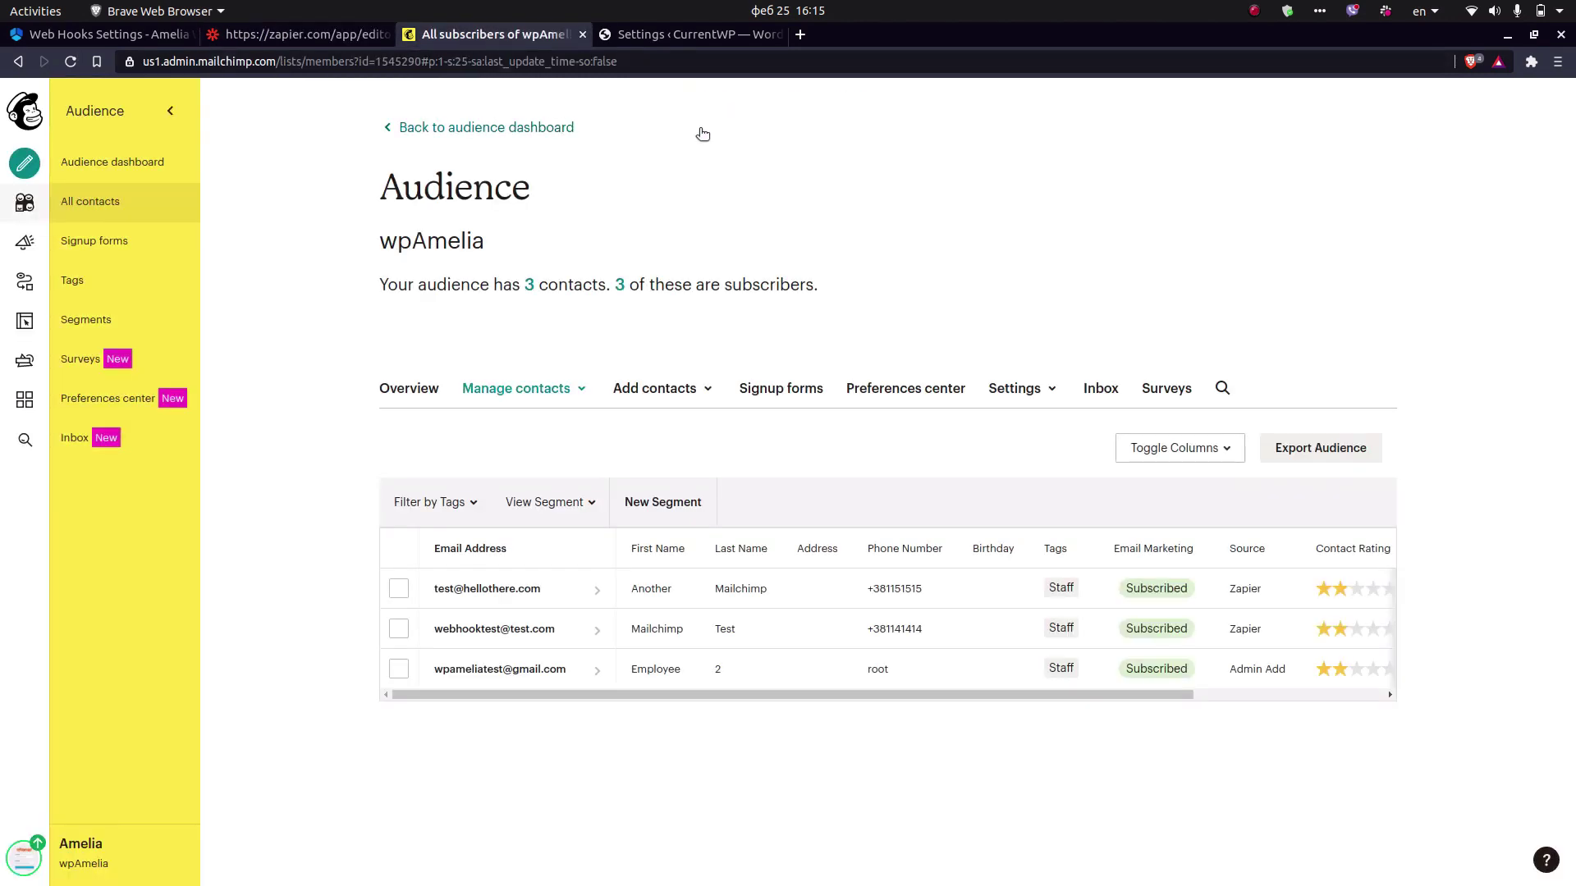